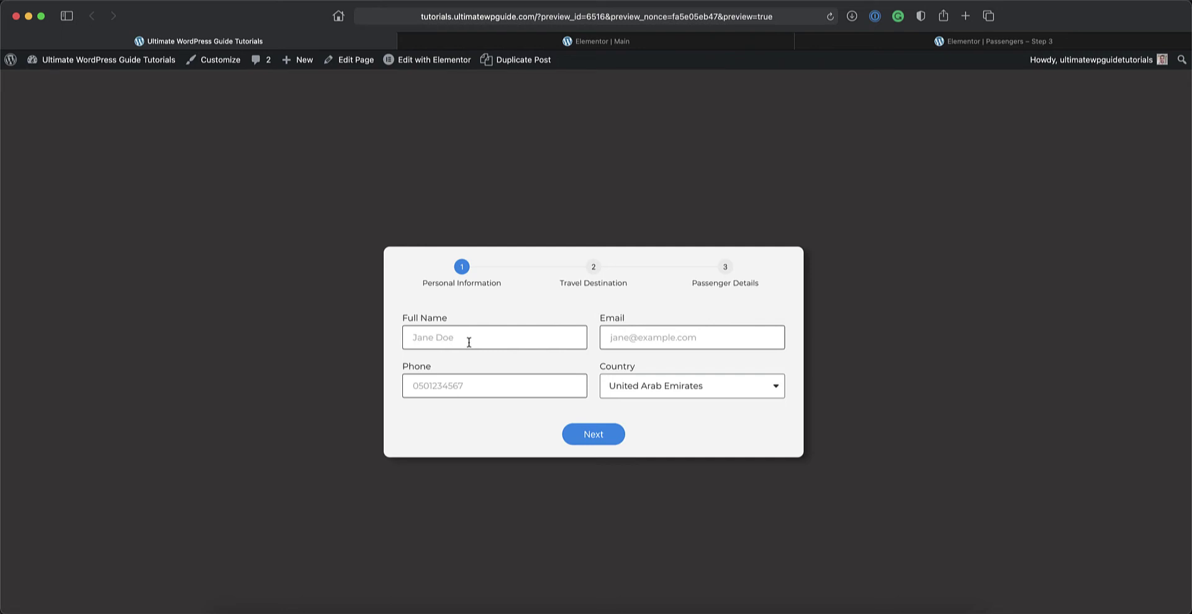
# - Preview the form: choose Maldives, Mauritius, Seychelles and Caribbean Islands, then reach passenger details
pyautogui.click(602, 435)
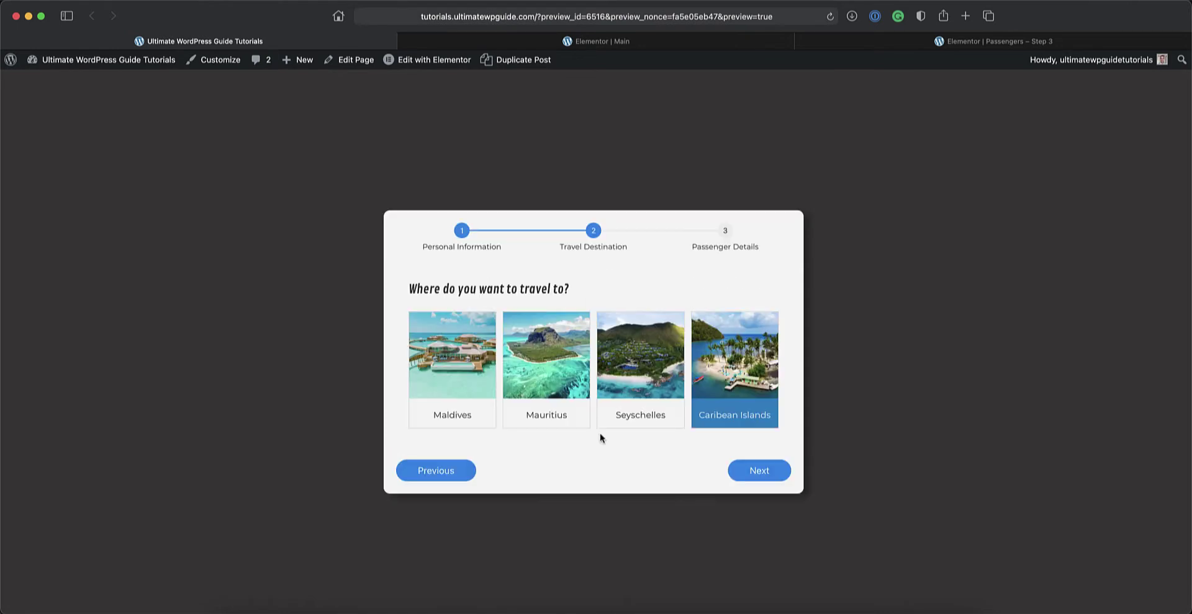
pyautogui.click(460, 404)
pyautogui.click(534, 414)
pyautogui.click(650, 422)
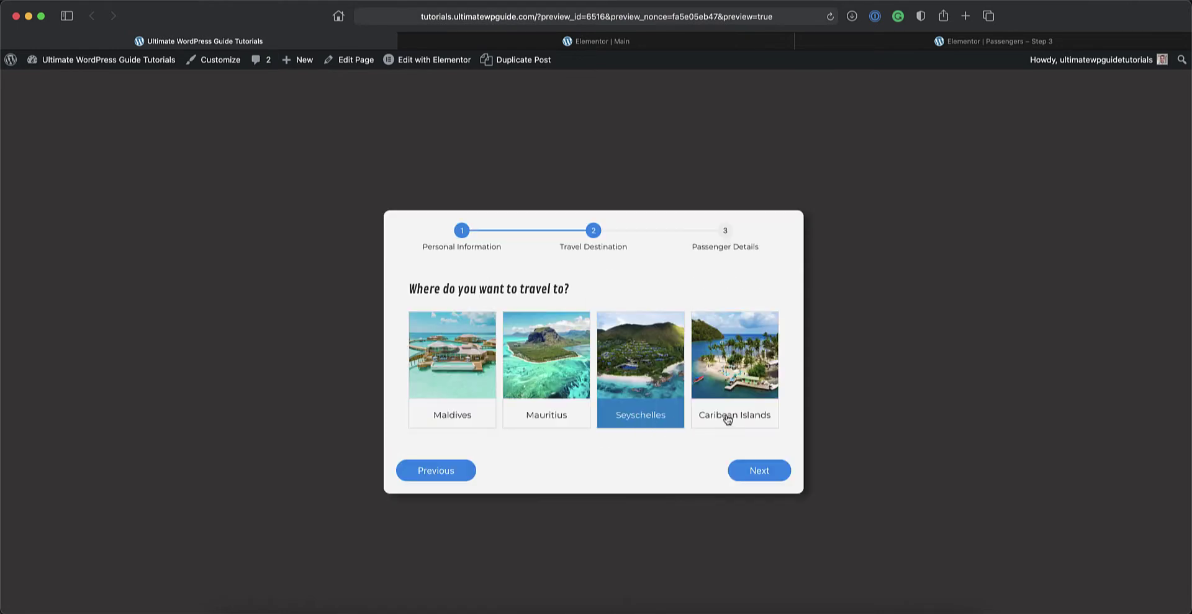
pyautogui.click(727, 420)
pyautogui.click(760, 473)
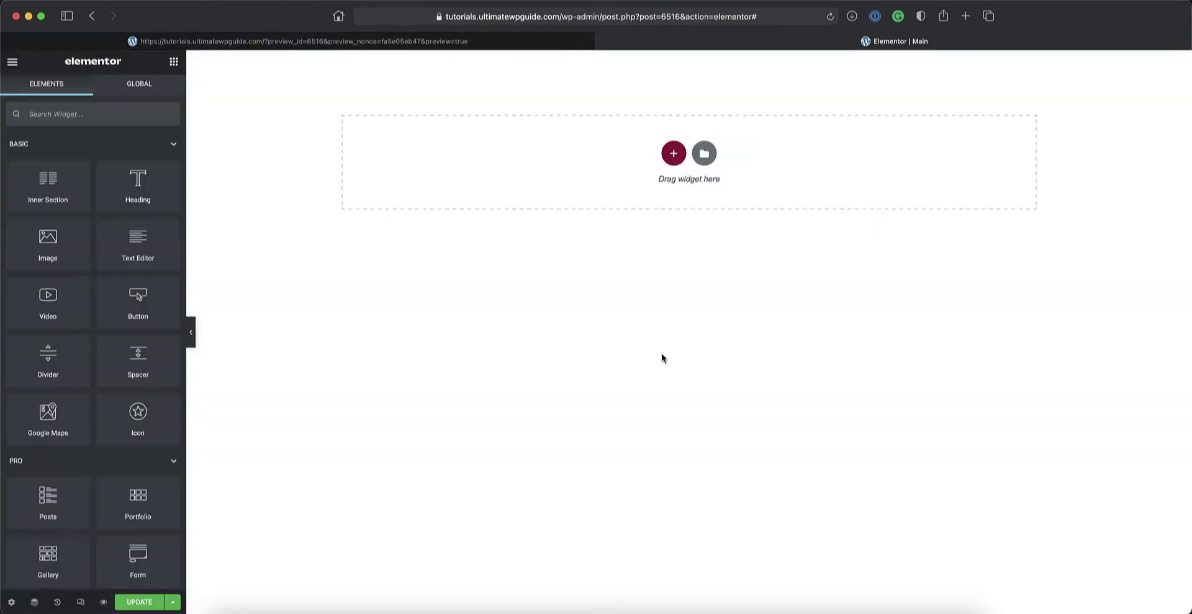
# - Add a one-column section with a Min Height of 100 VH
pyautogui.click(673, 155)
pyautogui.click(512, 188)
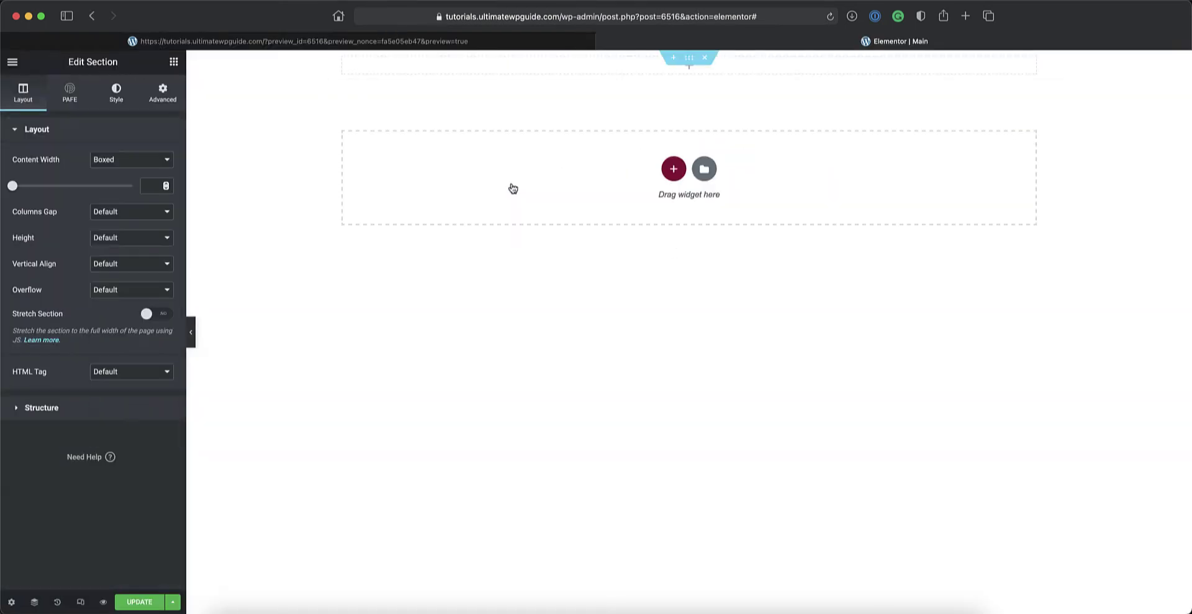
pyautogui.click(116, 239)
pyautogui.click(118, 267)
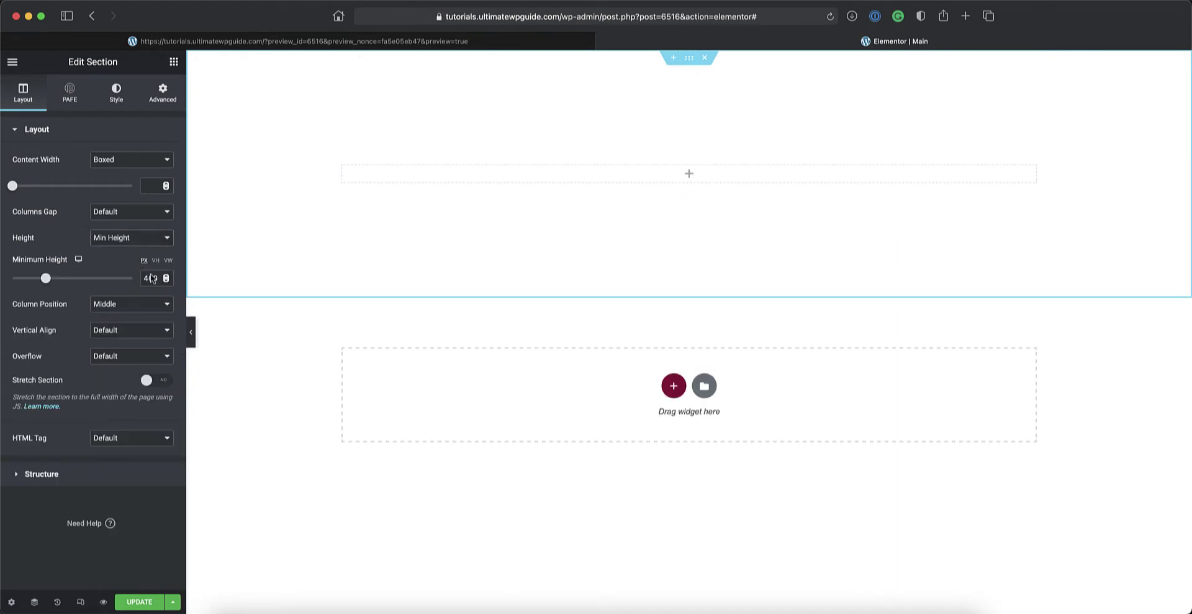
pyautogui.click(132, 279)
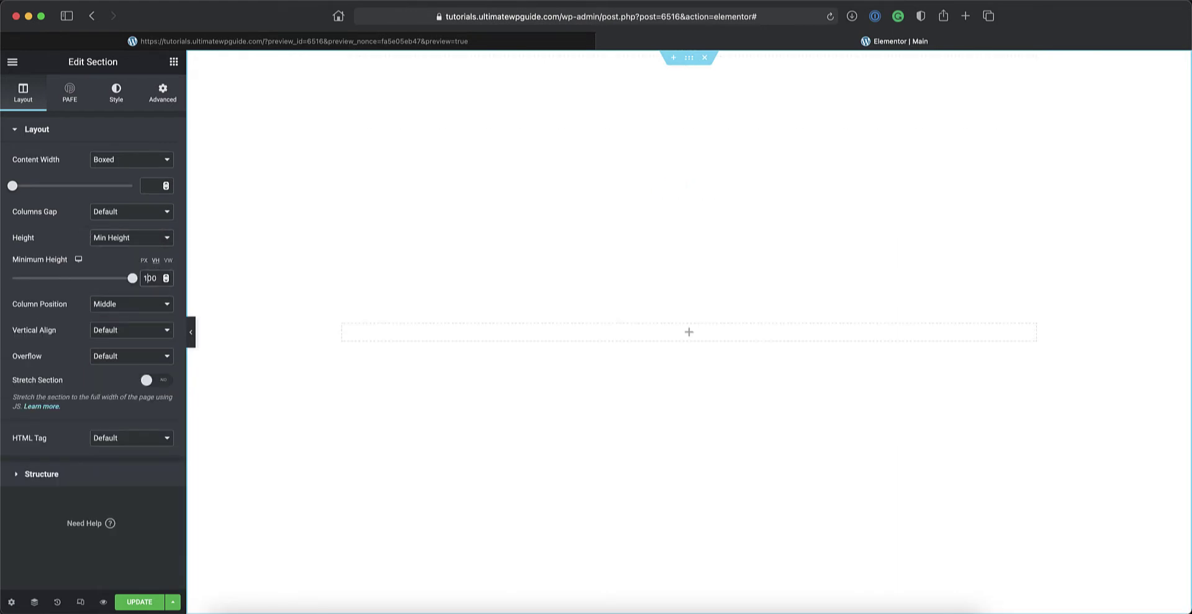
# - Give the section a Classic #4D4949 dark grey background and save the page
pyautogui.click(118, 93)
pyautogui.click(113, 187)
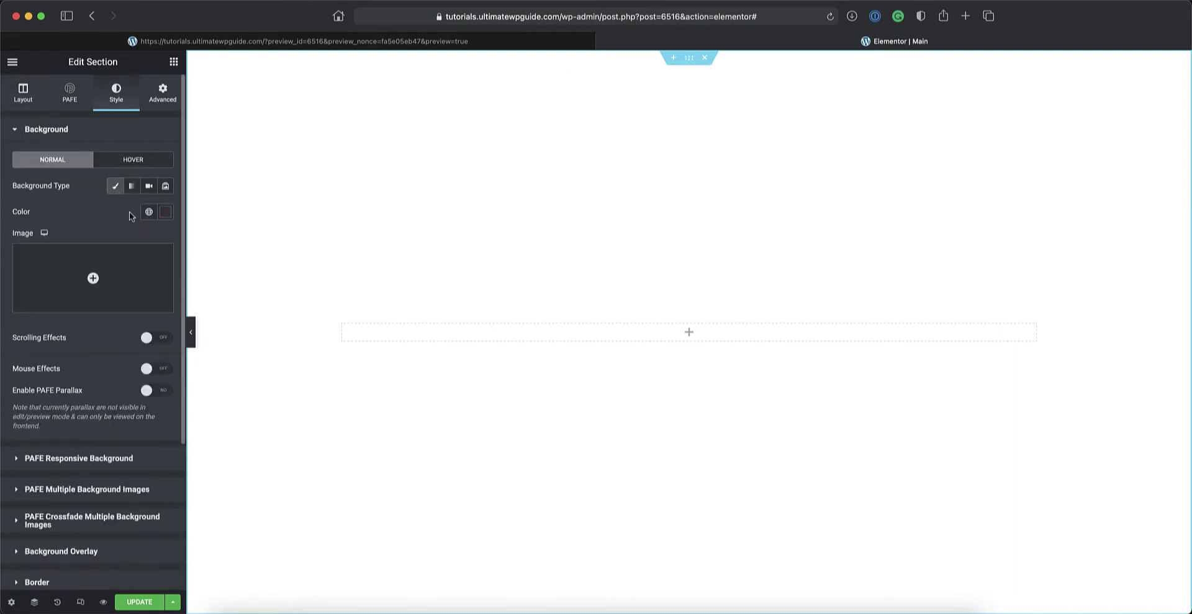
pyautogui.click(165, 212)
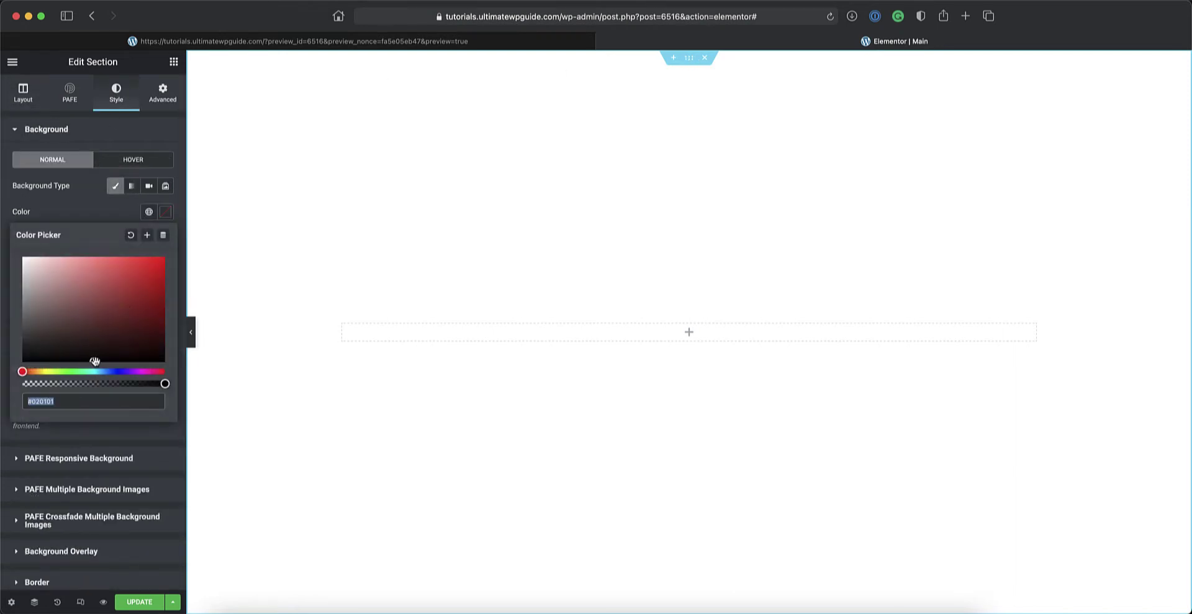
pyautogui.moveTo(93, 361)
pyautogui.mouseDown()
pyautogui.moveTo(85, 346)
pyautogui.moveTo(29, 332)
pyautogui.mouseUp()
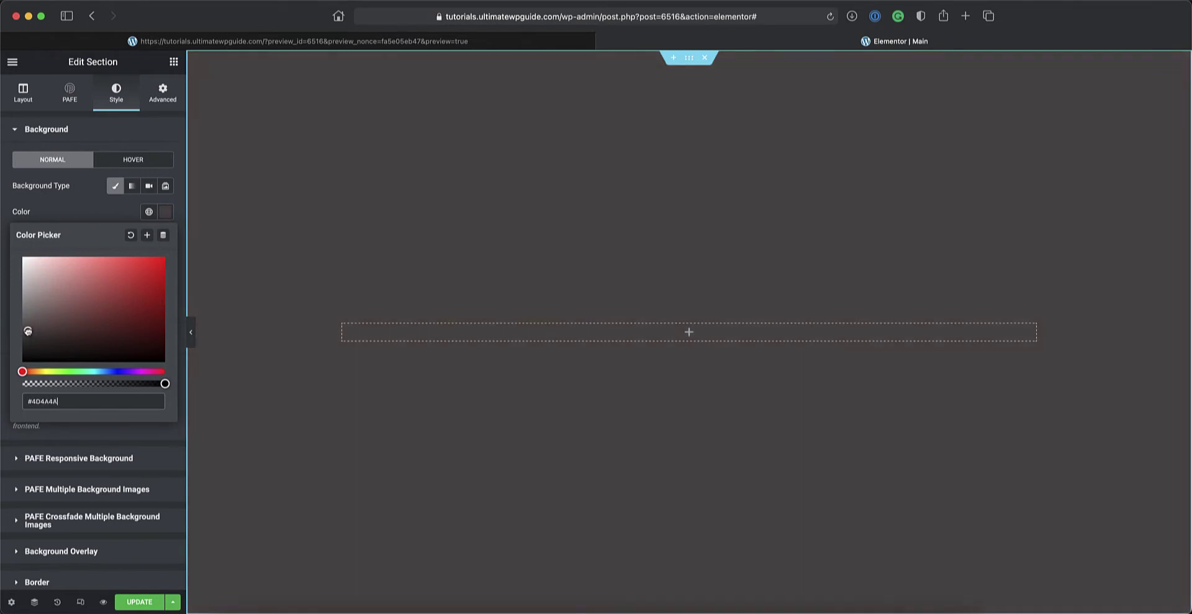
pyautogui.click(134, 601)
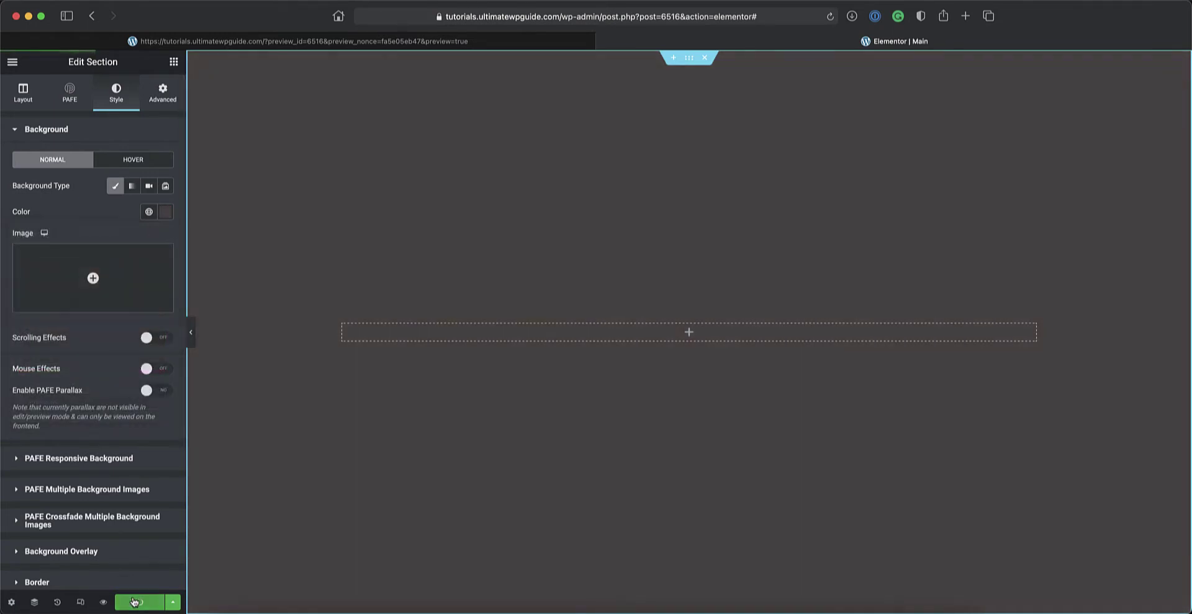
# - Drop a Multi Step Form widget into the section and set its Form ID to multistep
pyautogui.click(174, 61)
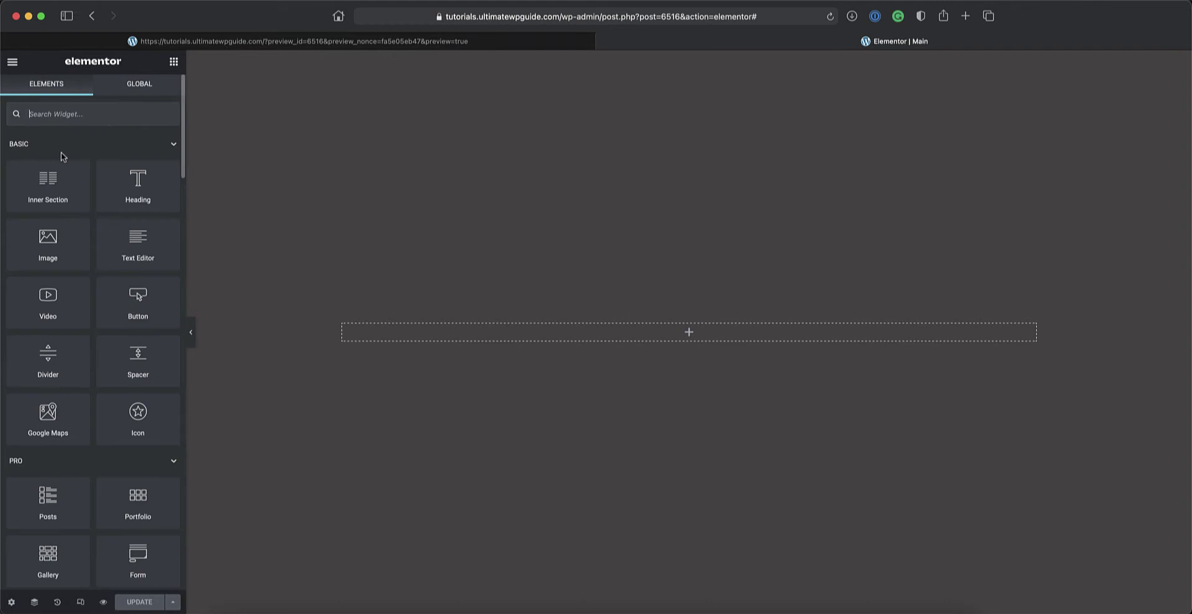
pyautogui.write('mul')
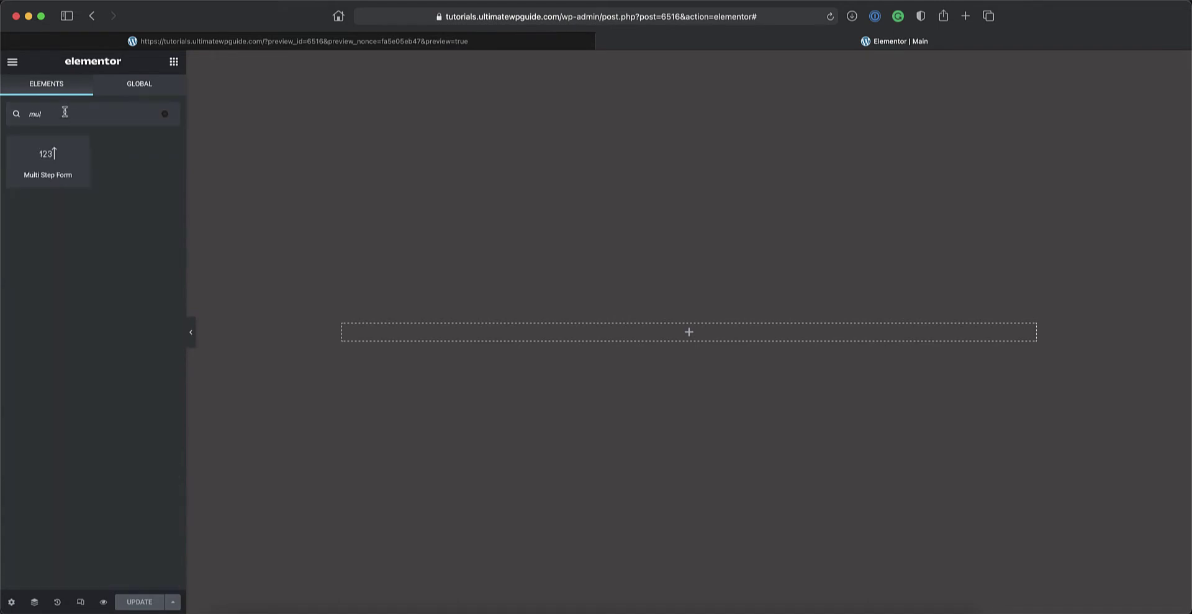
pyautogui.moveTo(48, 160); pyautogui.dragTo(729, 340)
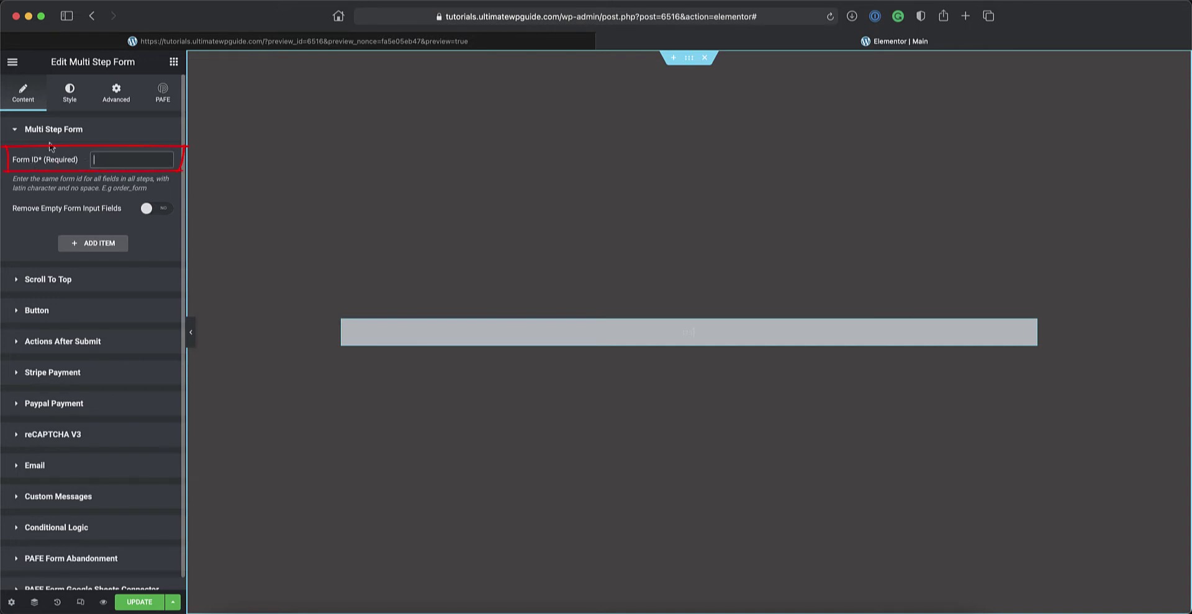
pyautogui.click(100, 159)
pyautogui.write('multistep')
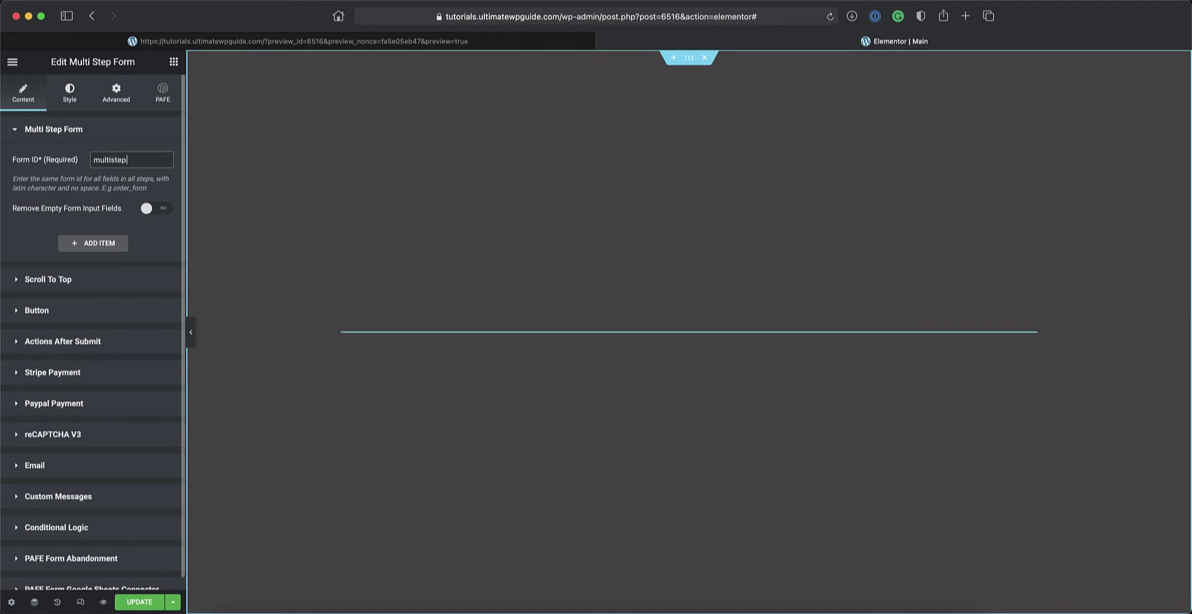
pyautogui.doubleClick(132, 160)
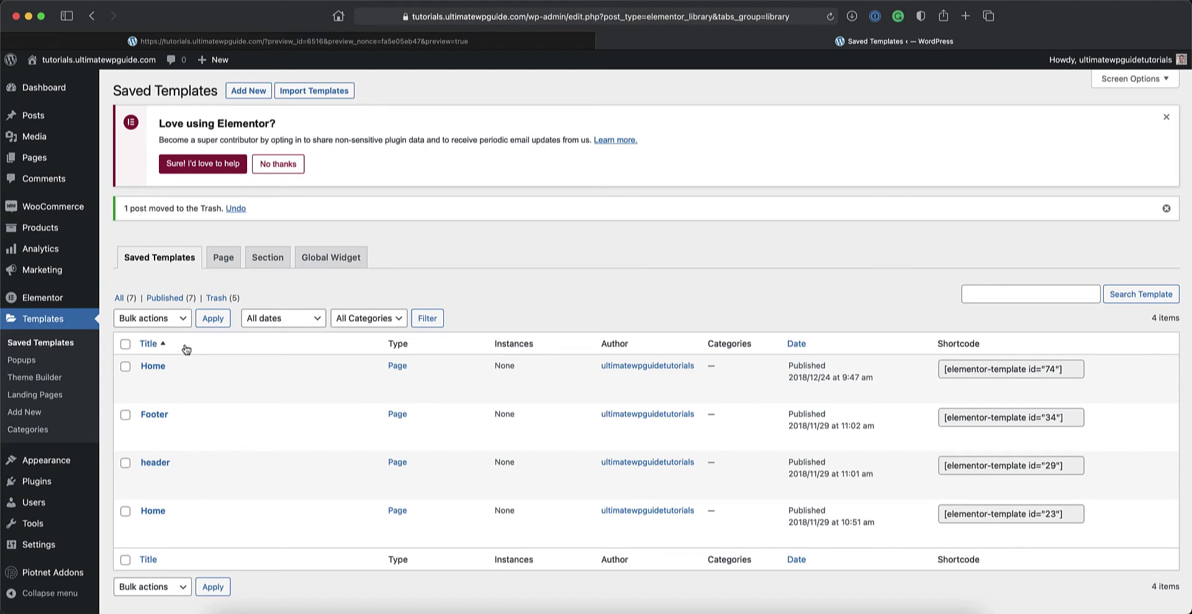
# - Create a new Section-type saved template named 'Step 1'
pyautogui.click(248, 90)
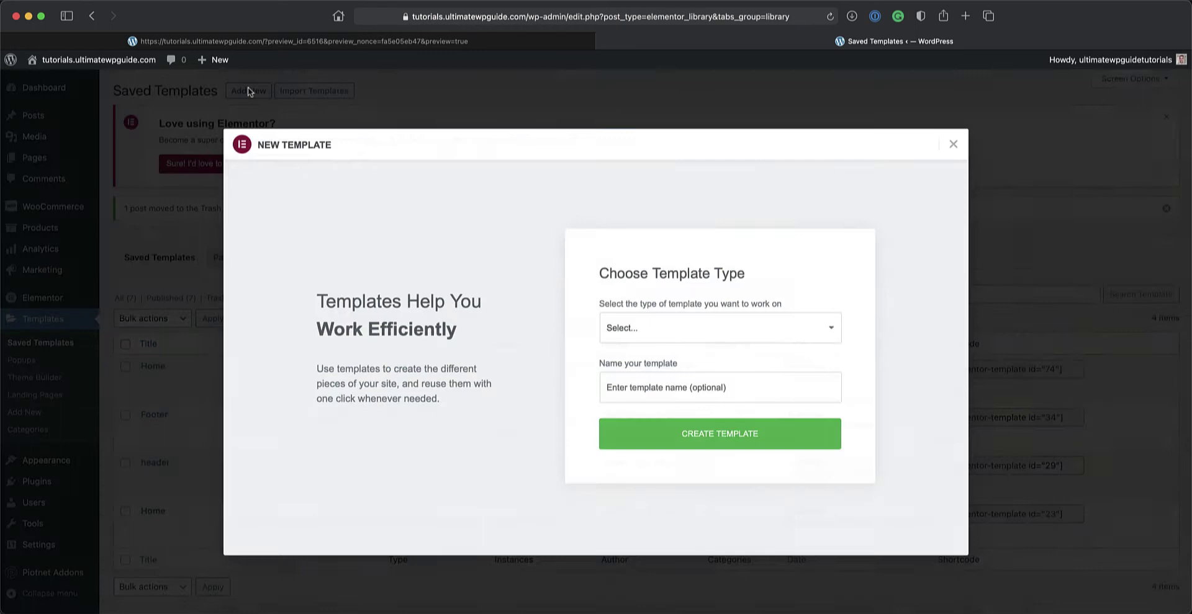
pyautogui.click(636, 323)
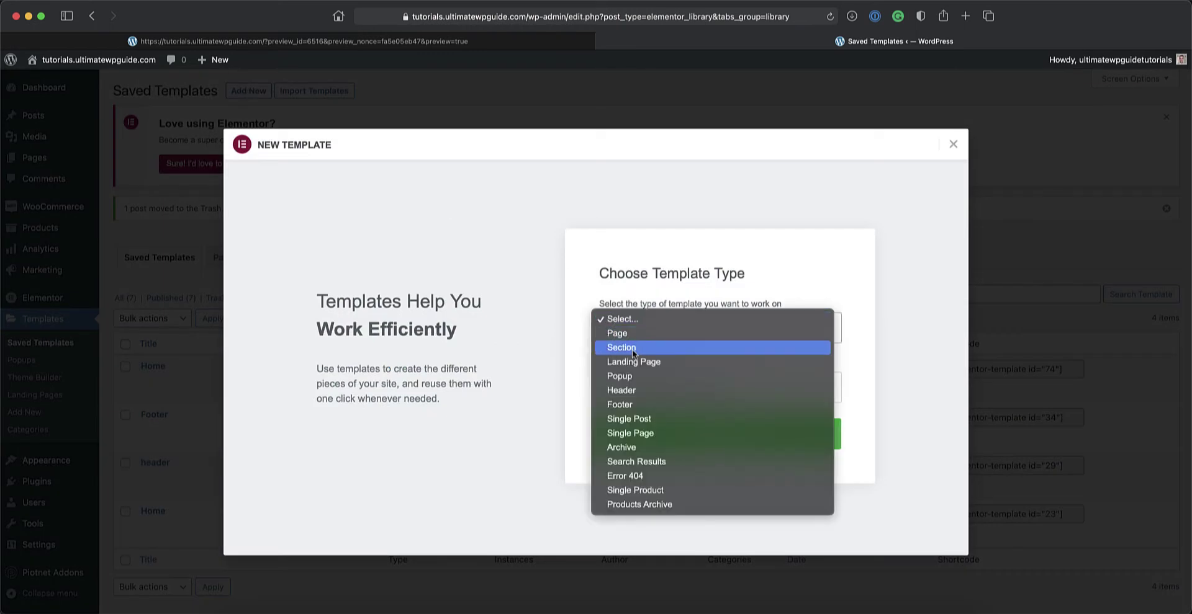
pyautogui.click(632, 348)
pyautogui.click(623, 382)
pyautogui.write('Step')
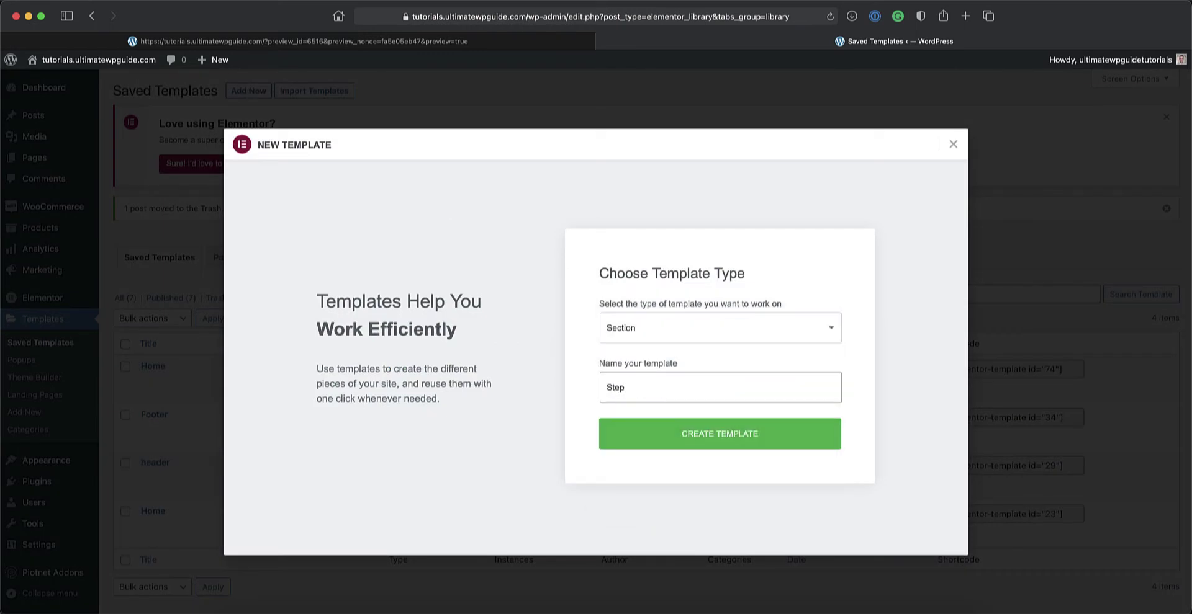
pyautogui.write(' 1')
pyautogui.click(699, 436)
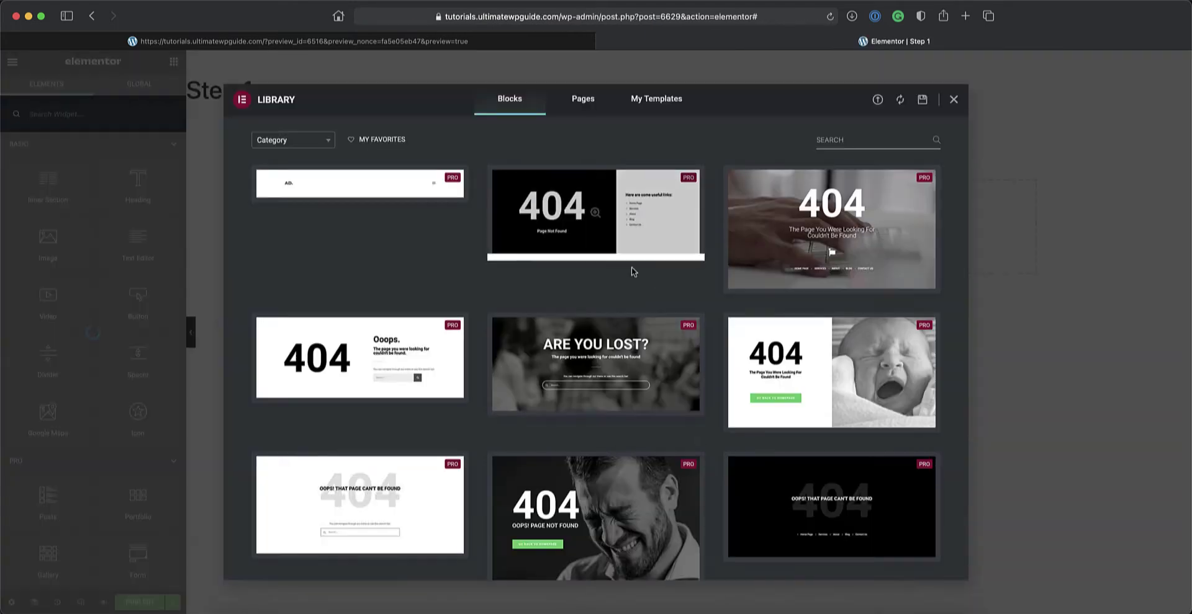
# - Add a one-column section to Step 1 and place a form Field widget in it
pyautogui.click(953, 101)
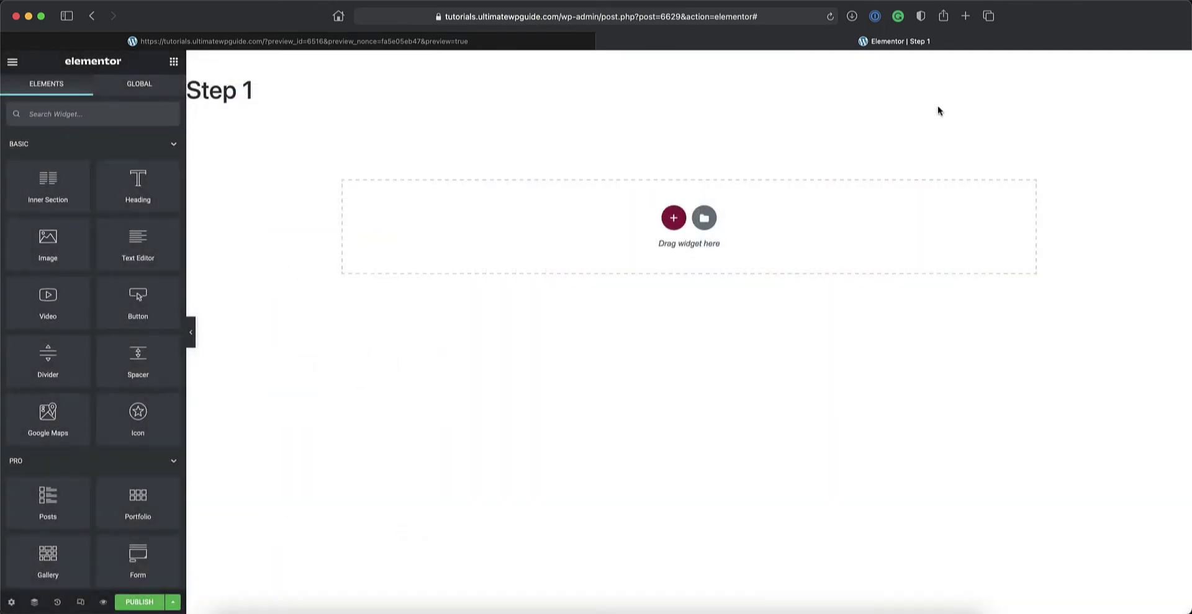
pyautogui.click(673, 218)
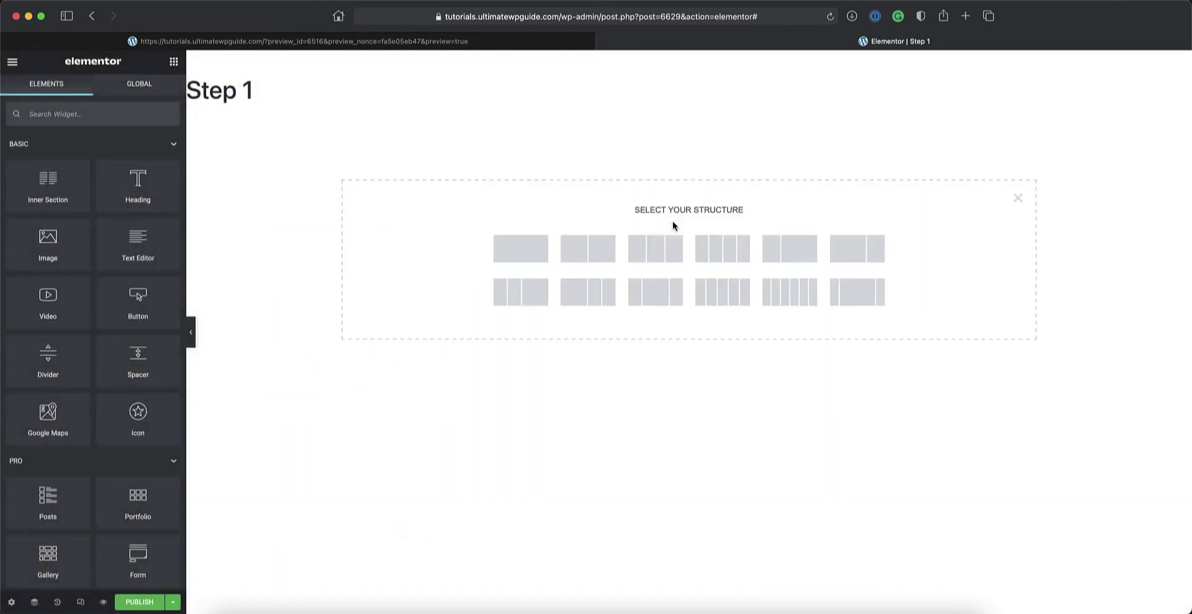
pyautogui.click(519, 253)
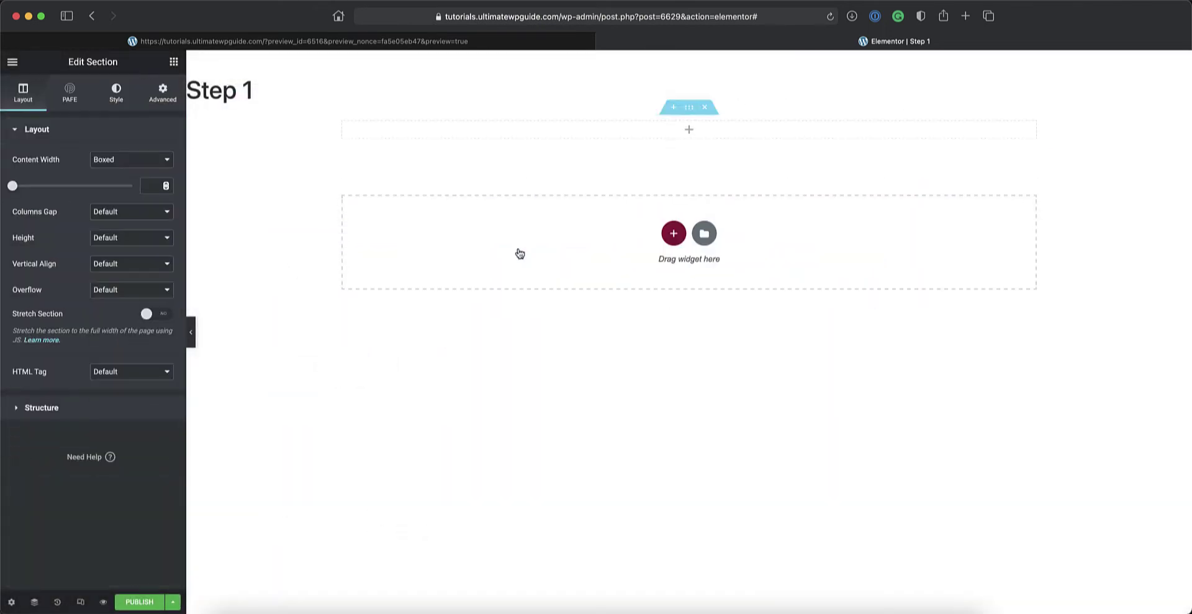
pyautogui.click(174, 62)
pyautogui.write('form')
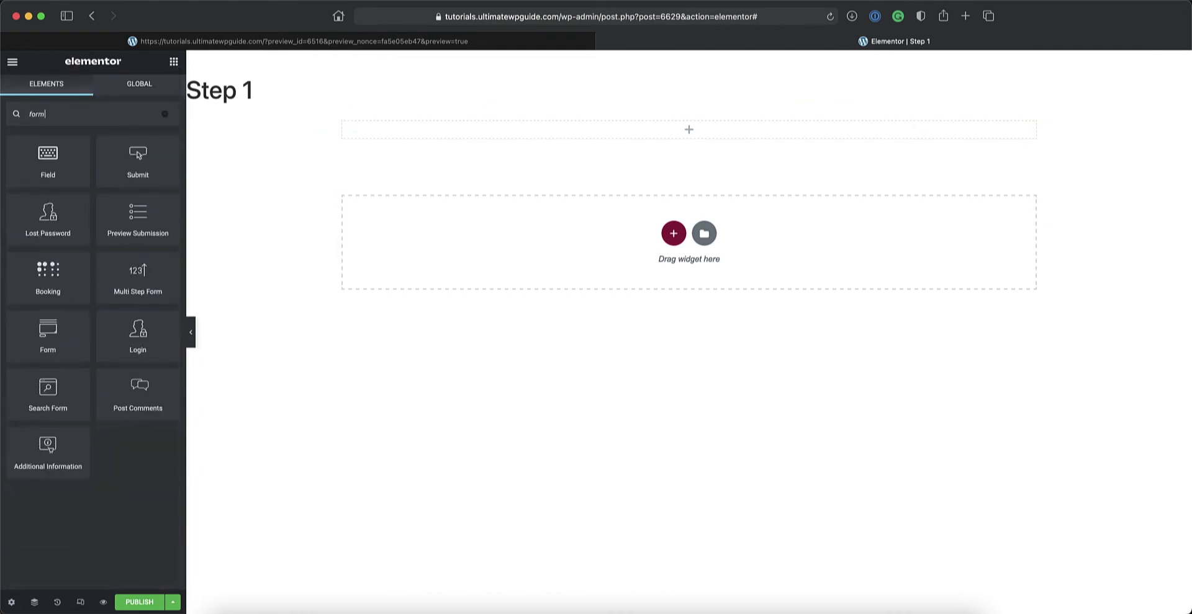
pyautogui.moveTo(44, 157); pyautogui.dragTo(687, 130)
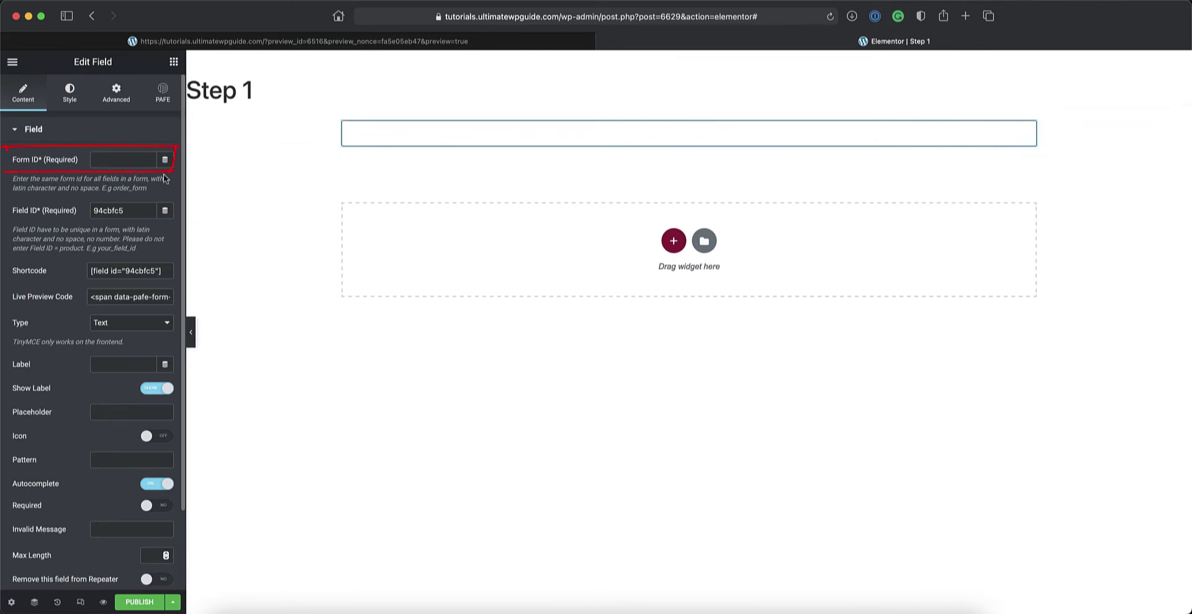
# - Set the field's form ID to multistep, field ID to name, label 'Full Name' and a sample-name placeholder
pyautogui.click(99, 160)
pyautogui.write('multistep')
pyautogui.moveTo(130, 160); pyautogui.dragTo(93, 160)
pyautogui.moveTo(133, 211); pyautogui.dragTo(92, 211)
pyautogui.write('name')
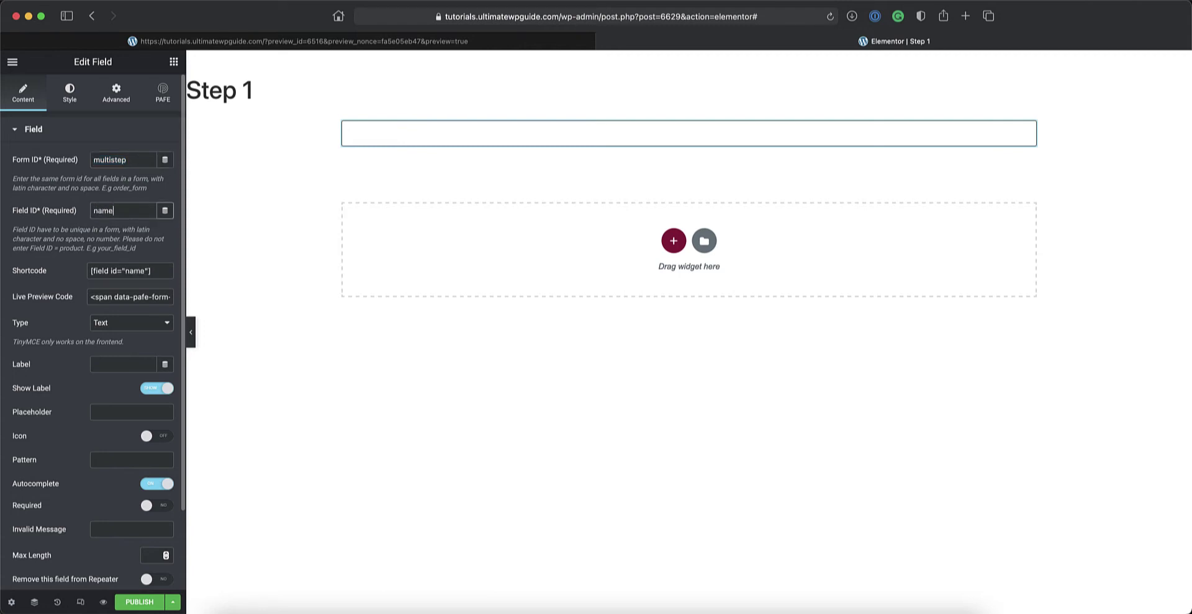
pyautogui.click(118, 365)
pyautogui.write('Full Name')
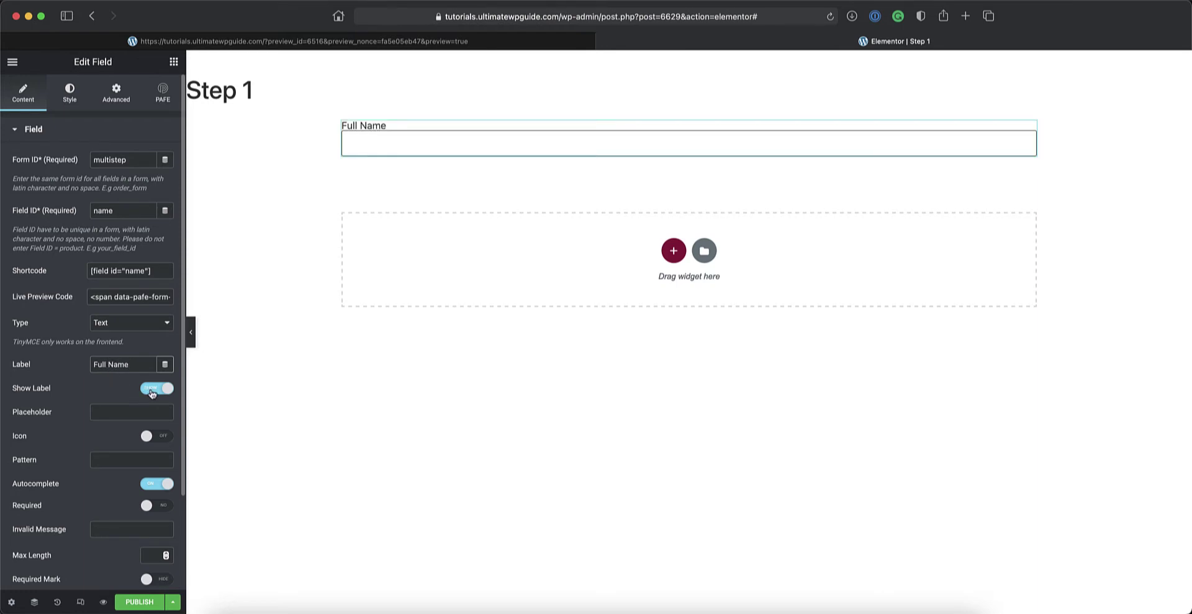
pyautogui.click(104, 413)
pyautogui.write('Jane Doe')
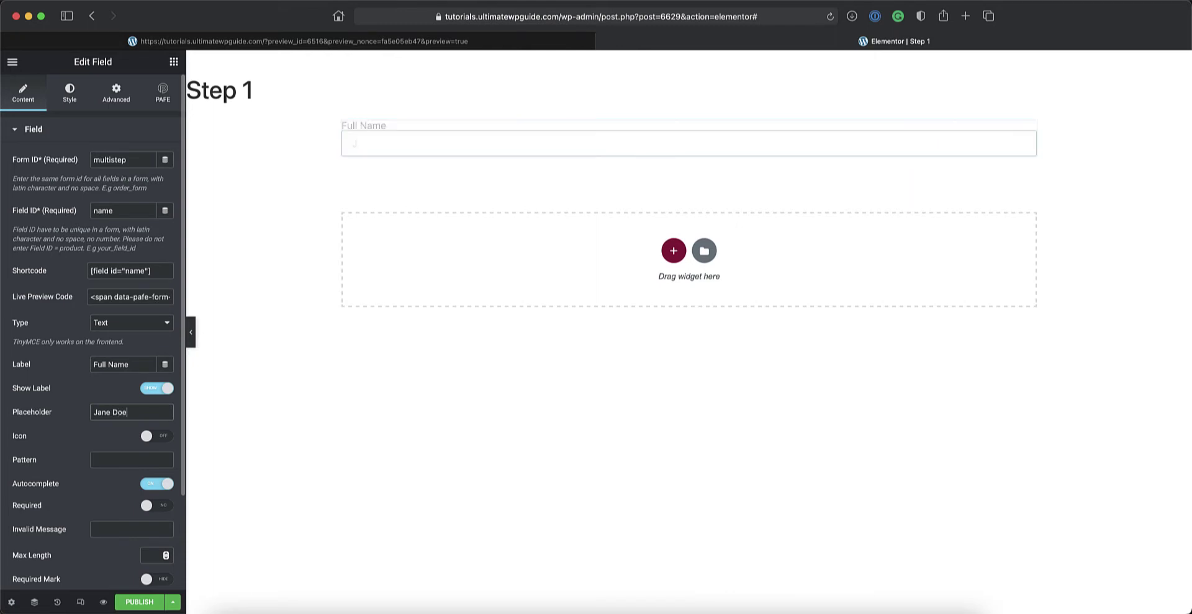
# - Turn autocomplete off and Required on for the Full Name field, then publish
pyautogui.scroll(-1, 101, 432)
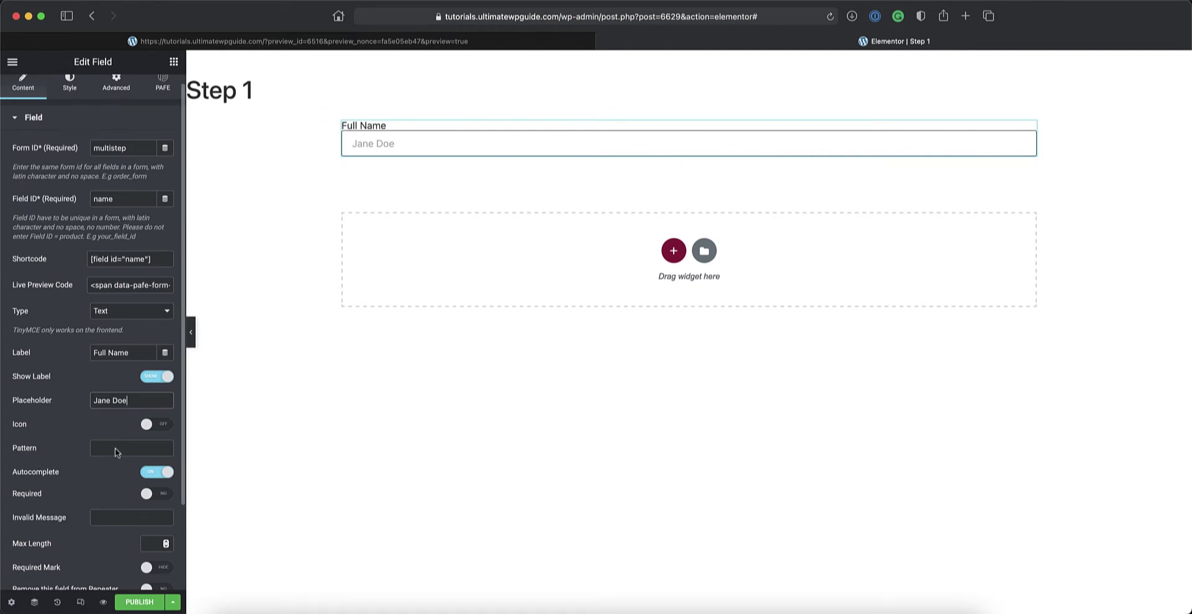
pyautogui.scroll(-5, 109, 438)
pyautogui.click(152, 410)
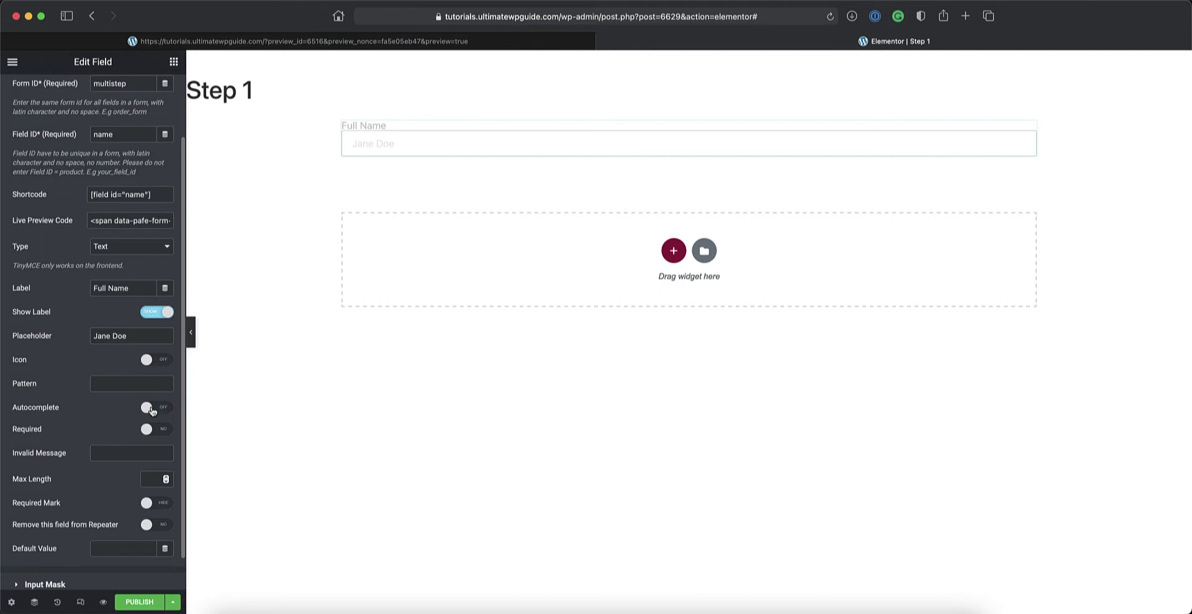
pyautogui.click(162, 431)
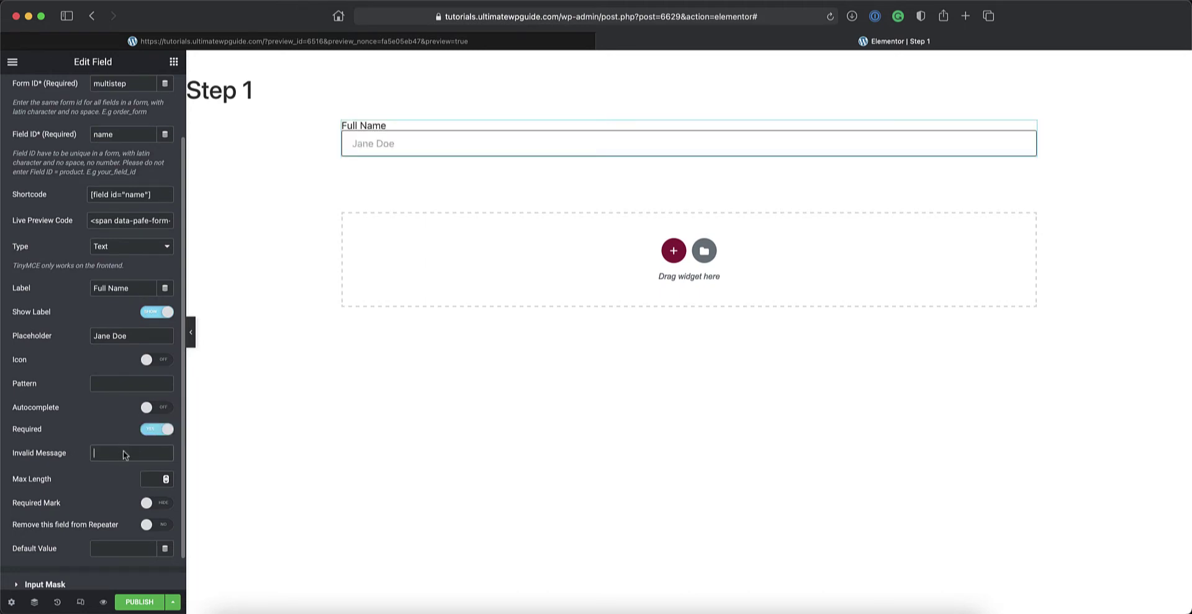
pyautogui.scroll(-2, 123, 455)
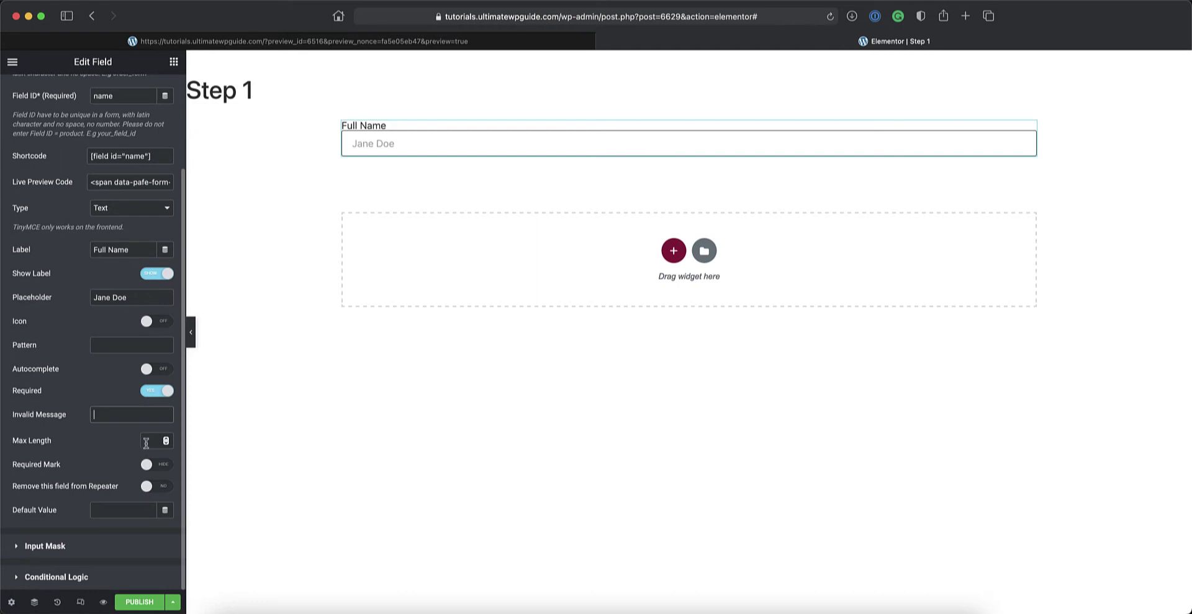
pyautogui.click(152, 601)
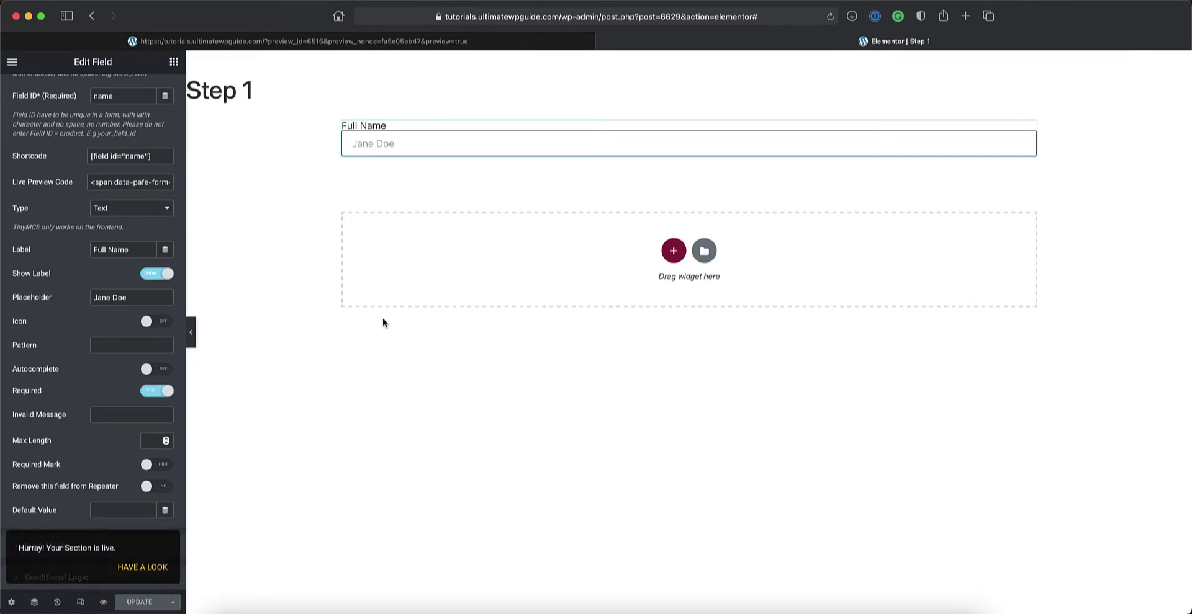
pyautogui.scroll(6, 102, 114)
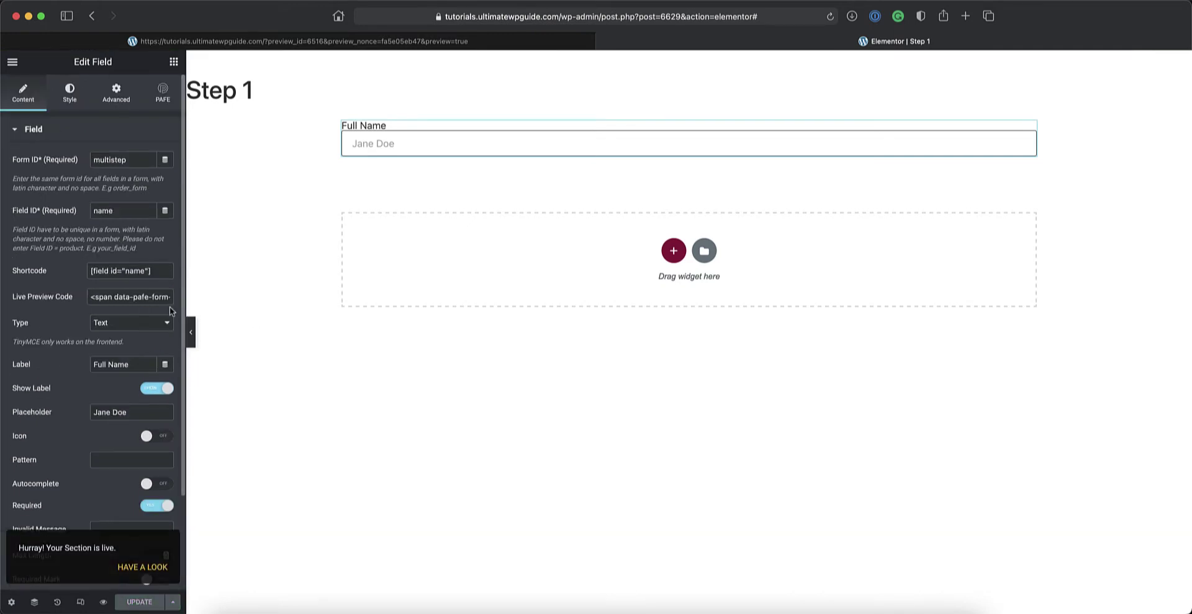
# - Set the Full Name label spacing to 10
pyautogui.click(70, 94)
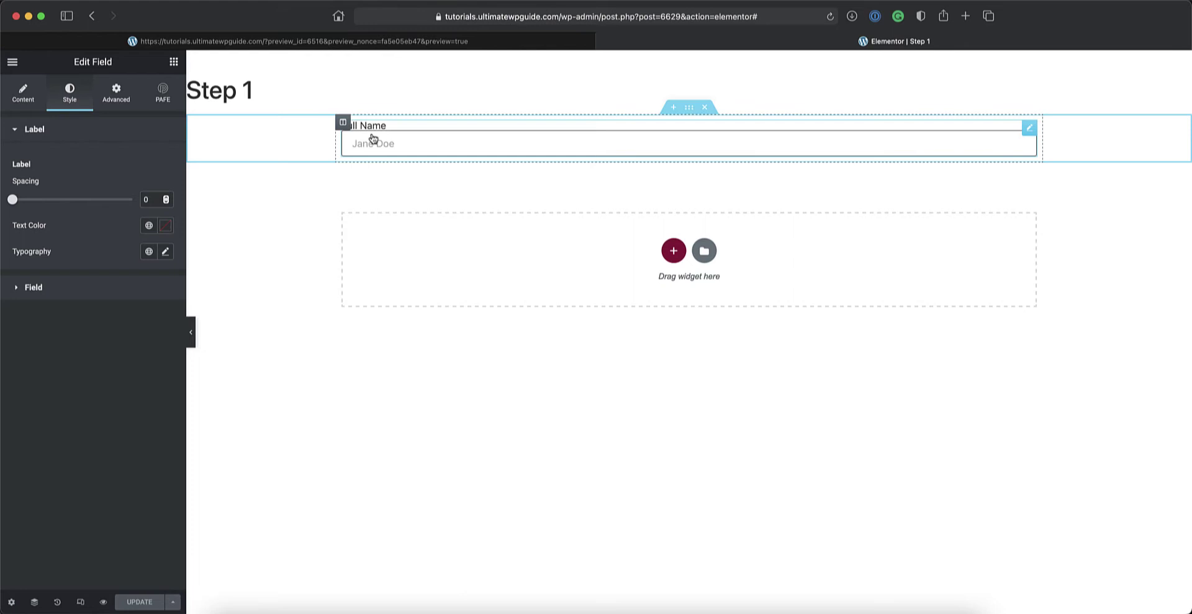
pyautogui.click(149, 200)
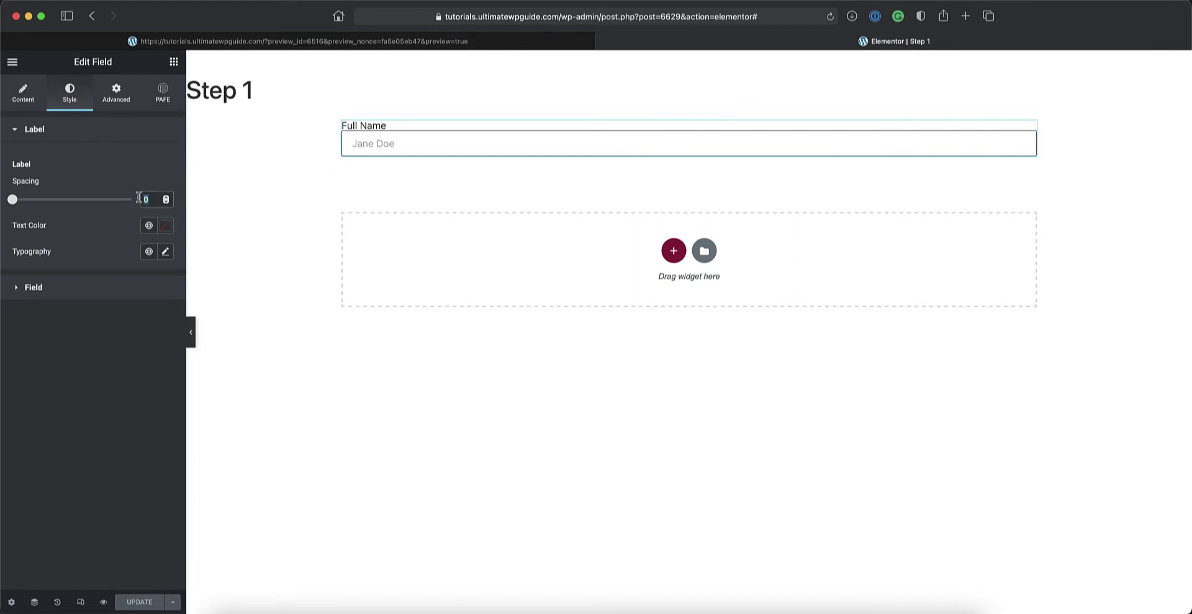
pyautogui.write('10')
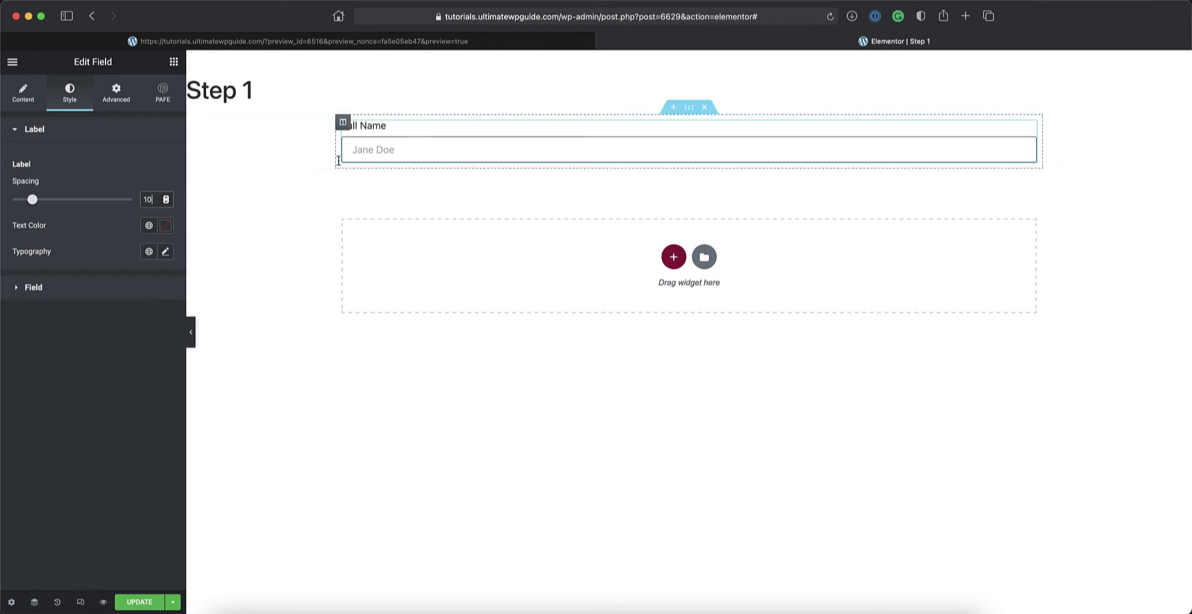
# - Set the label typography to Montserrat at size 14
pyautogui.click(165, 252)
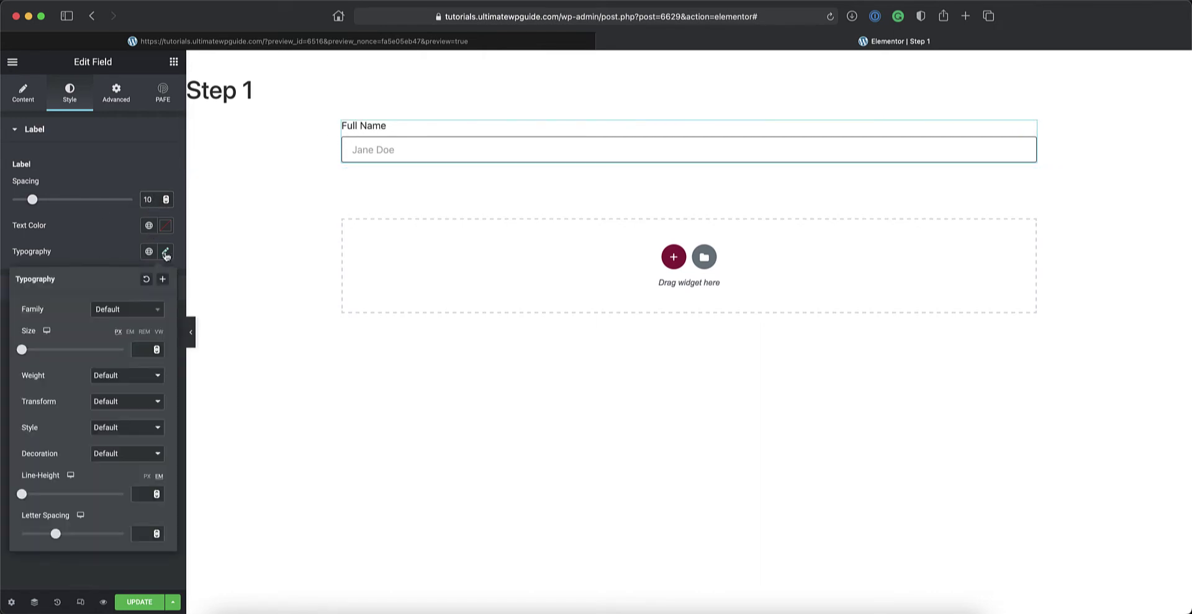
pyautogui.click(125, 314)
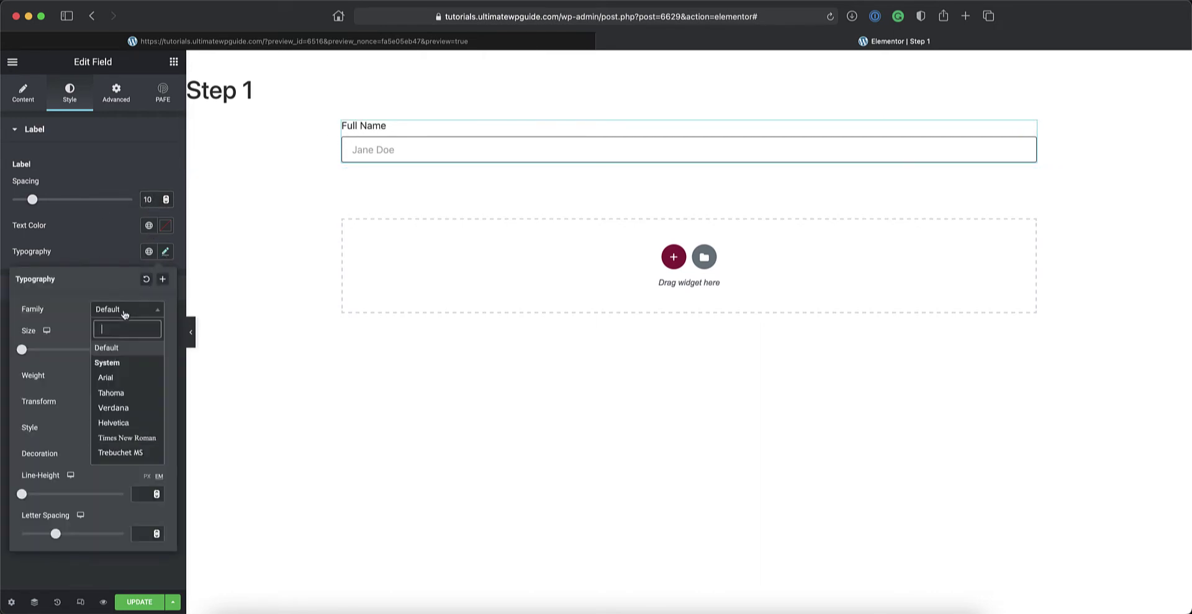
pyautogui.write('mont')
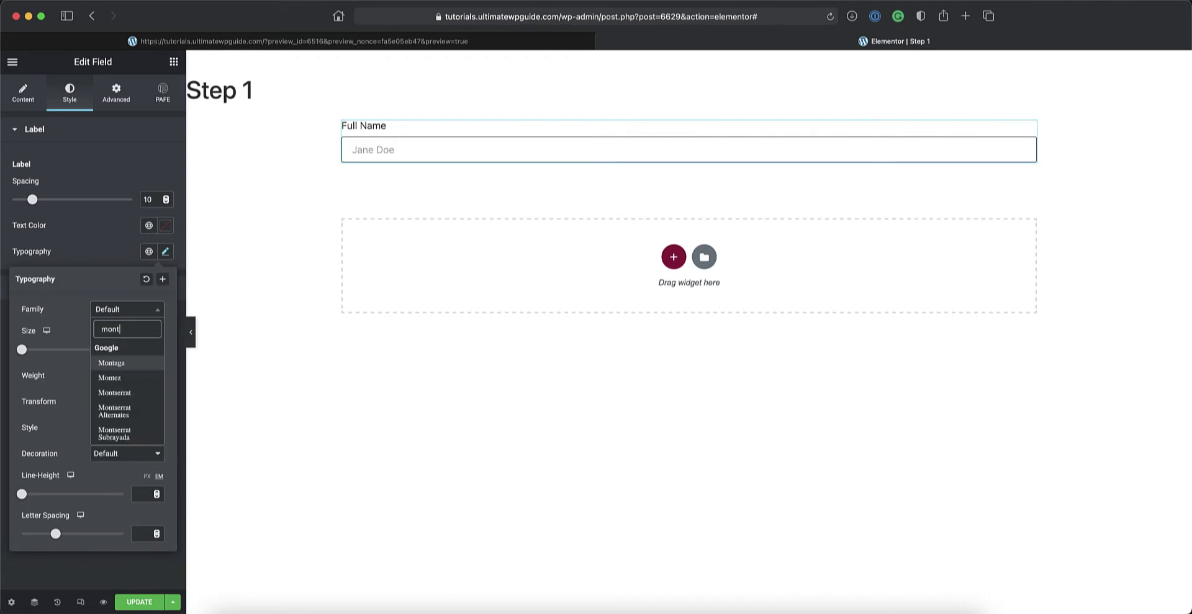
pyautogui.click(123, 395)
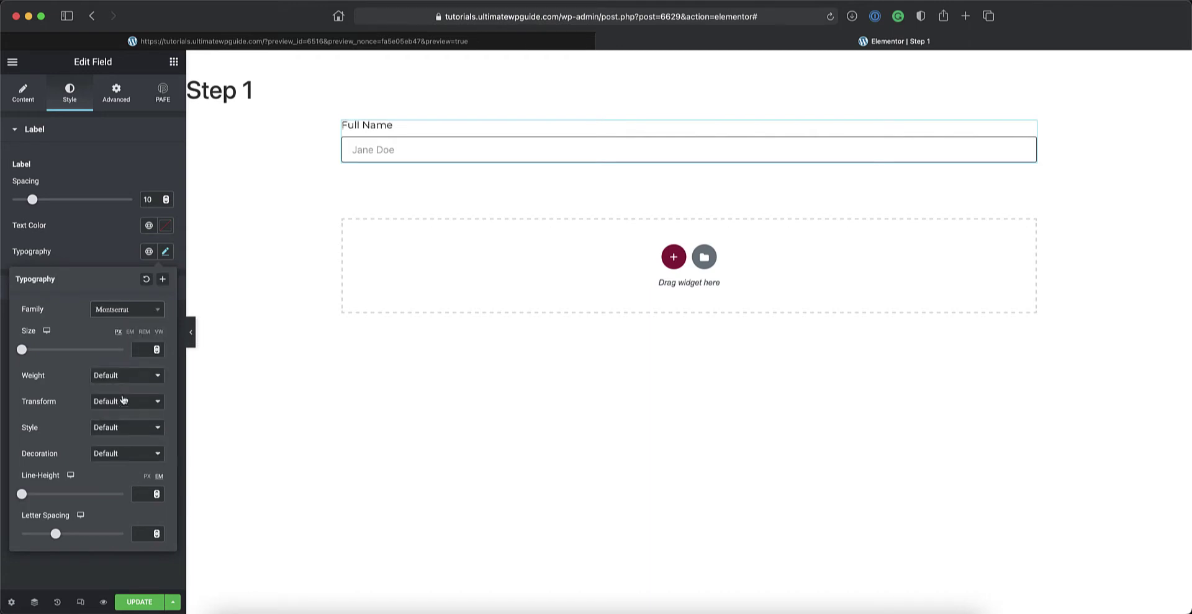
pyautogui.click(143, 349)
pyautogui.write('14')
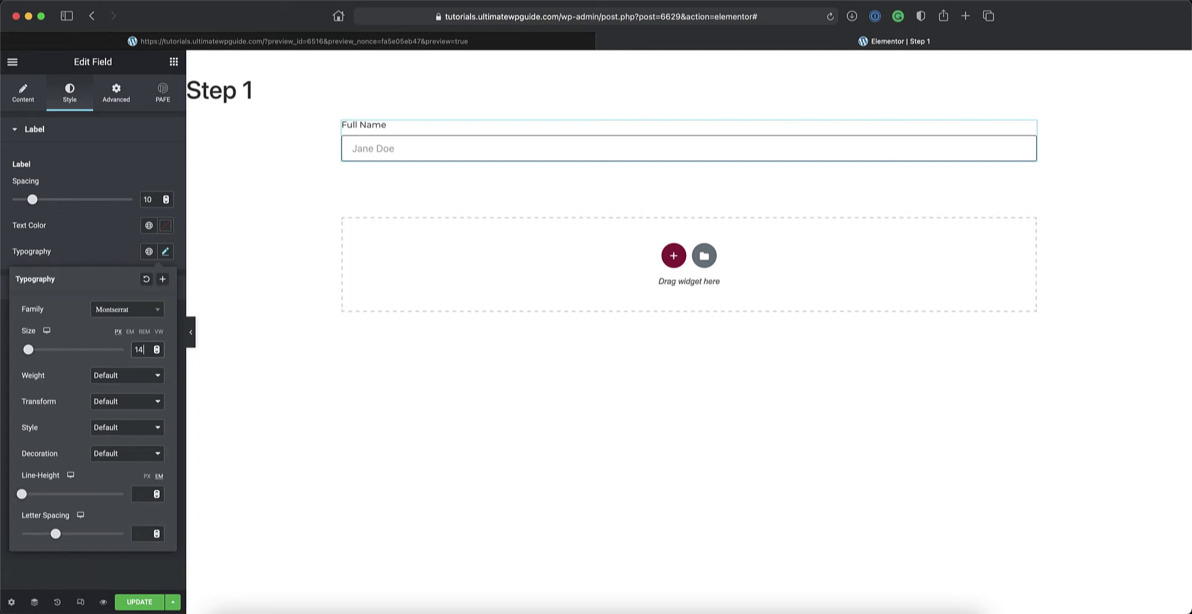
pyautogui.click(94, 251)
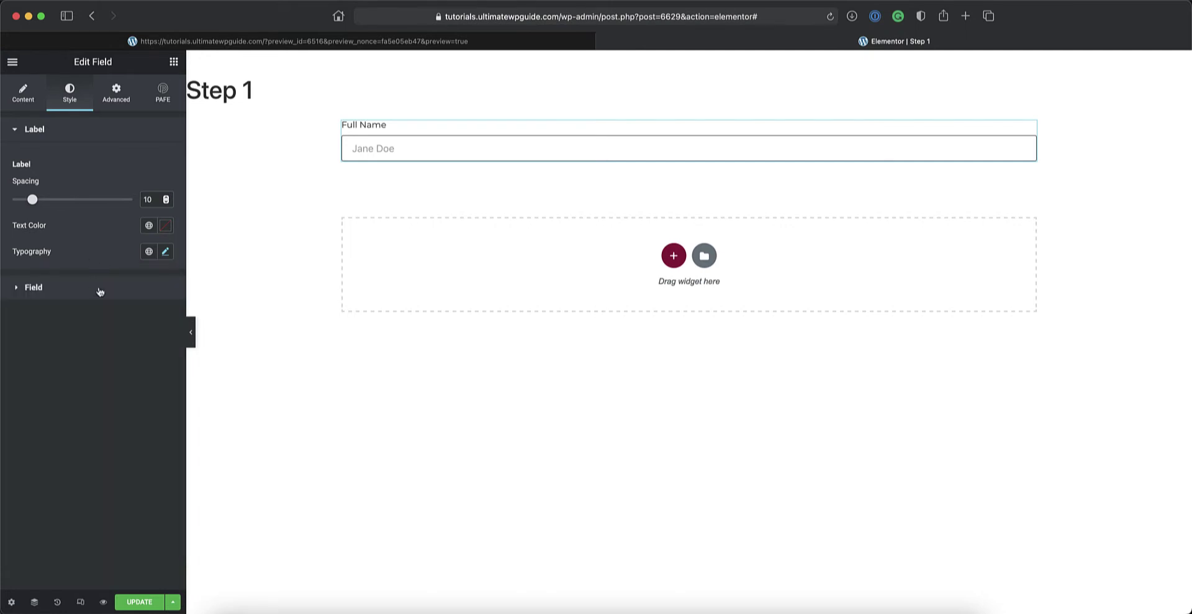
# - Set the input field's text font to Montserrat
pyautogui.click(65, 287)
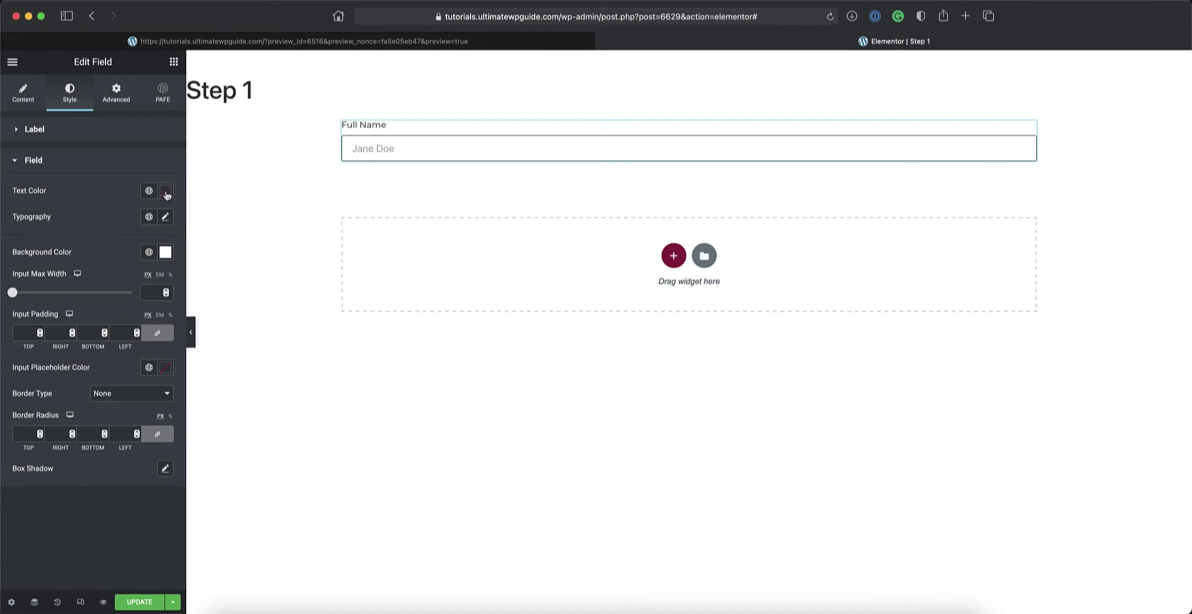
pyautogui.click(165, 218)
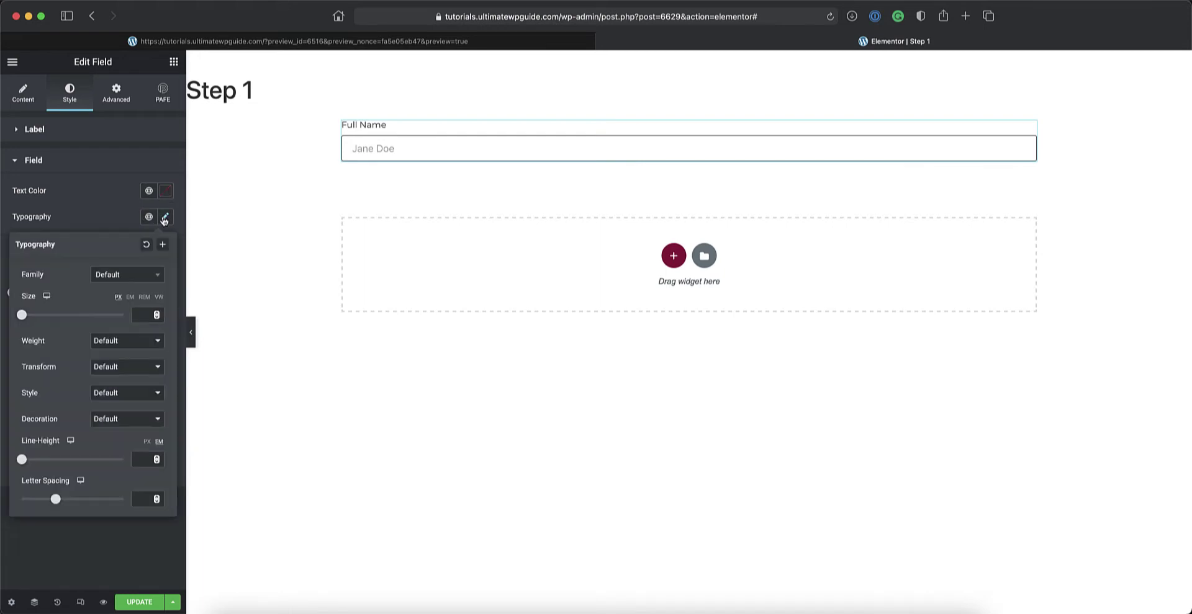
pyautogui.click(119, 277)
pyautogui.write('mont')
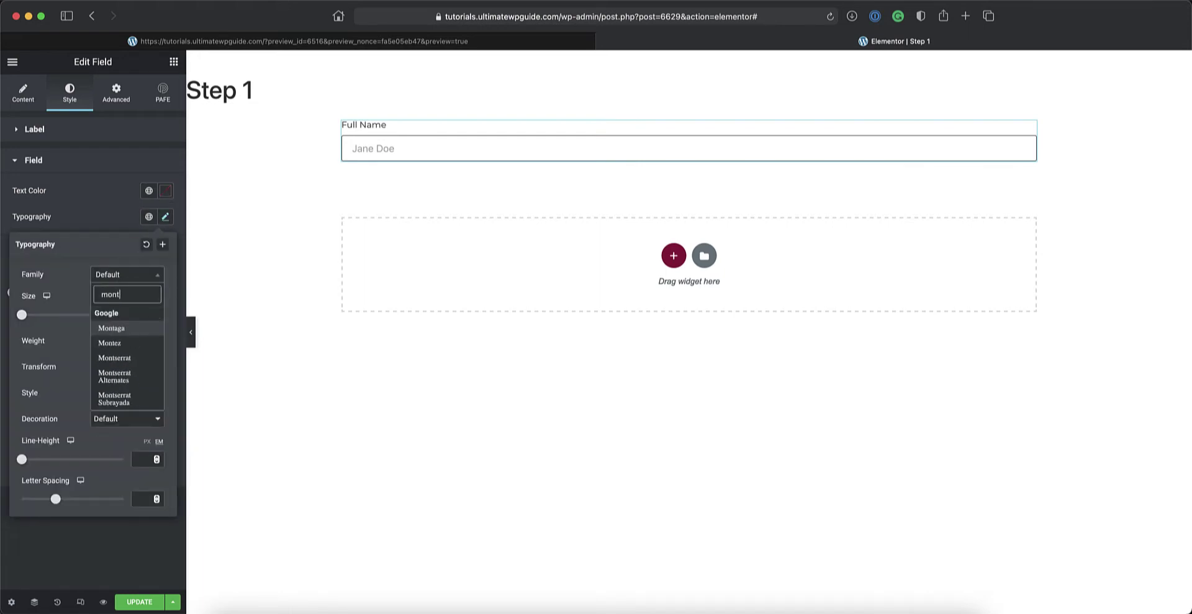
pyautogui.click(125, 344)
pyautogui.click(93, 206)
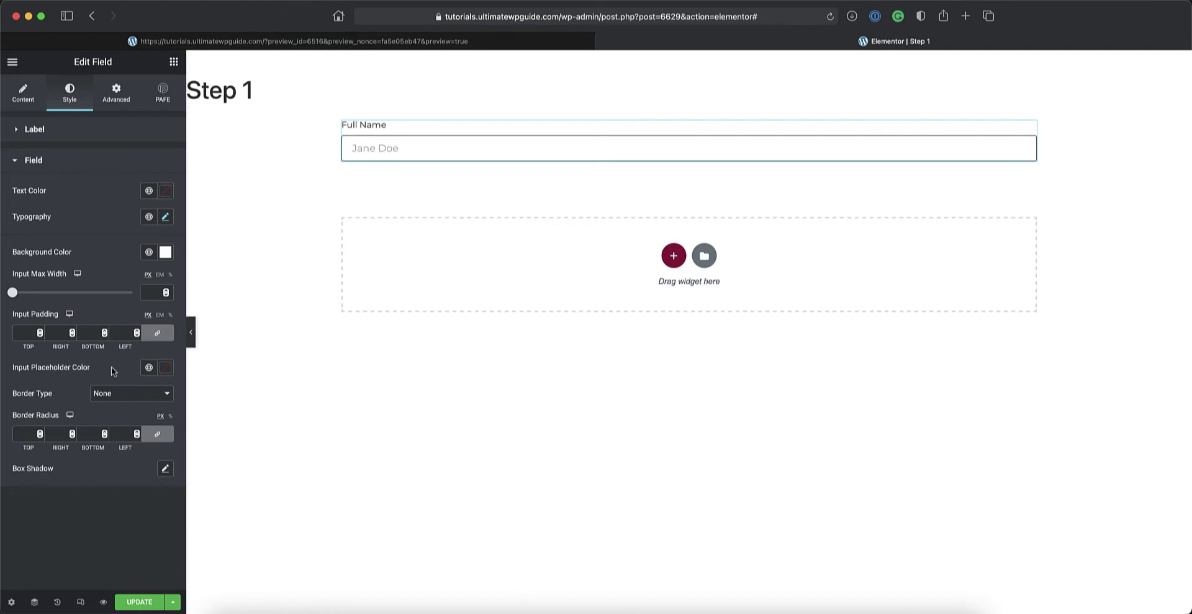
# - Give the input a solid light grey #B5B2B2 border with 5 px corner radius
pyautogui.click(119, 396)
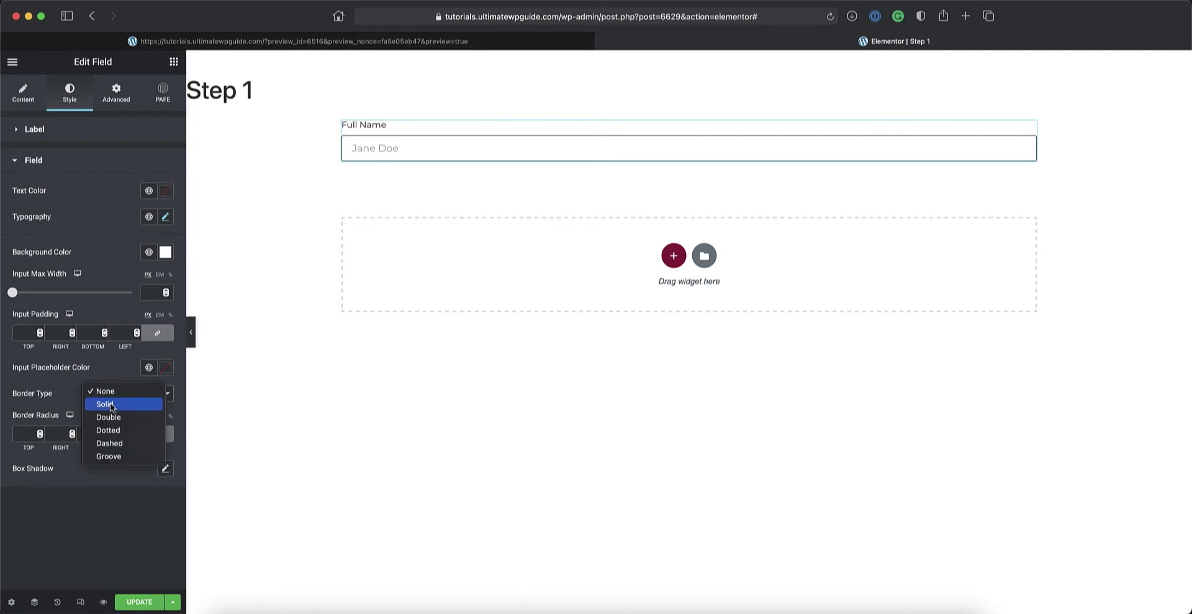
pyautogui.click(112, 407)
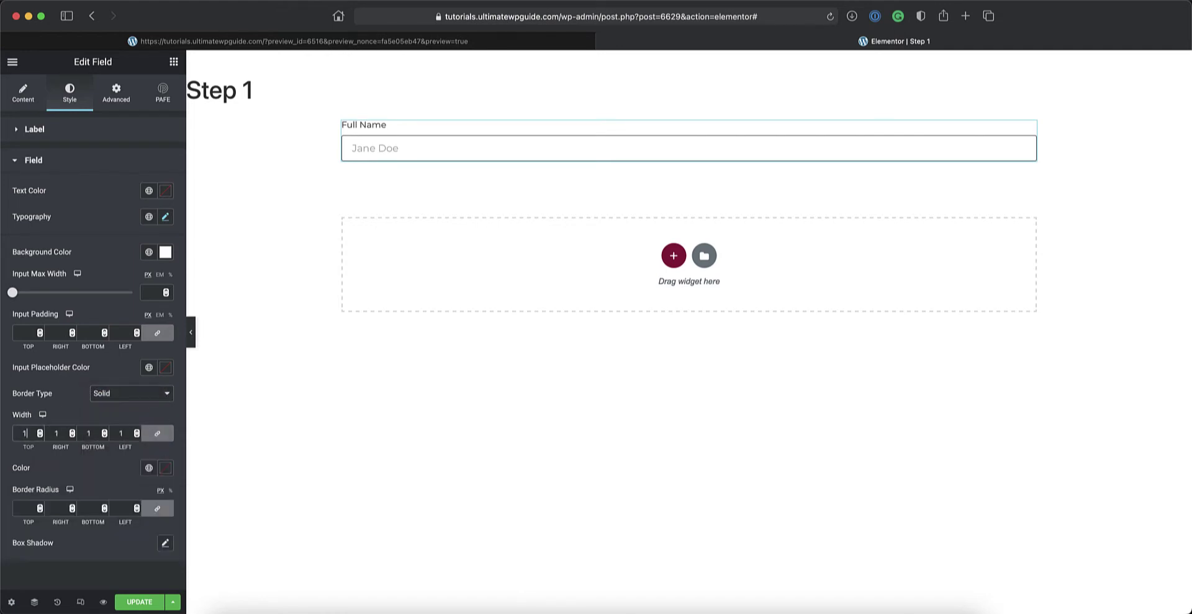
pyautogui.click(23, 505)
pyautogui.click(165, 468)
pyautogui.click(93, 395)
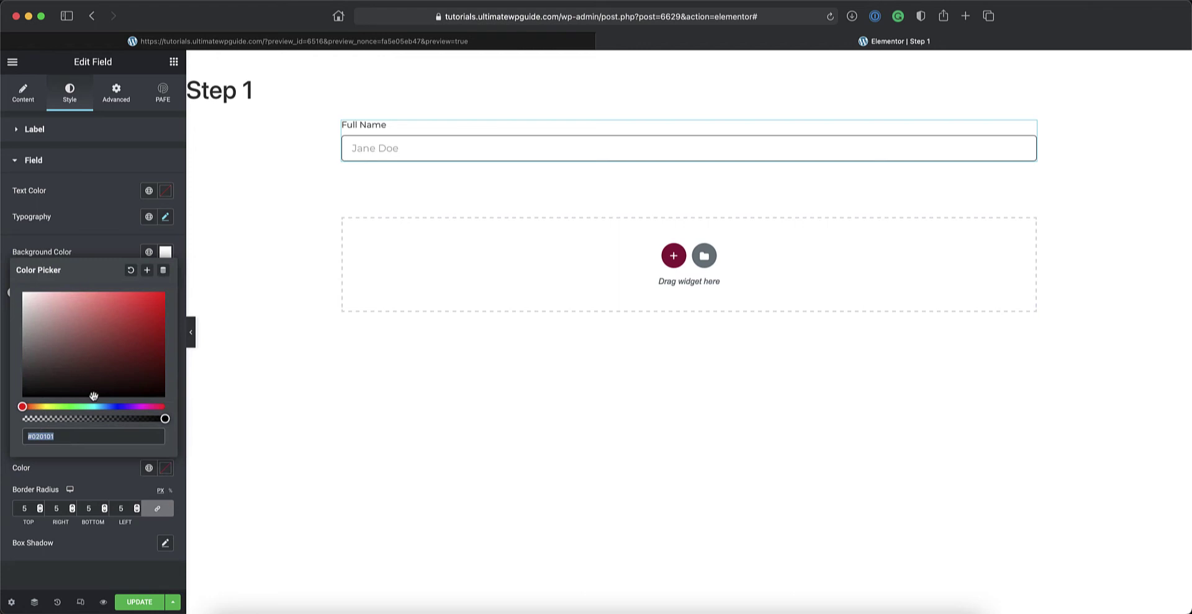
pyautogui.click(25, 326)
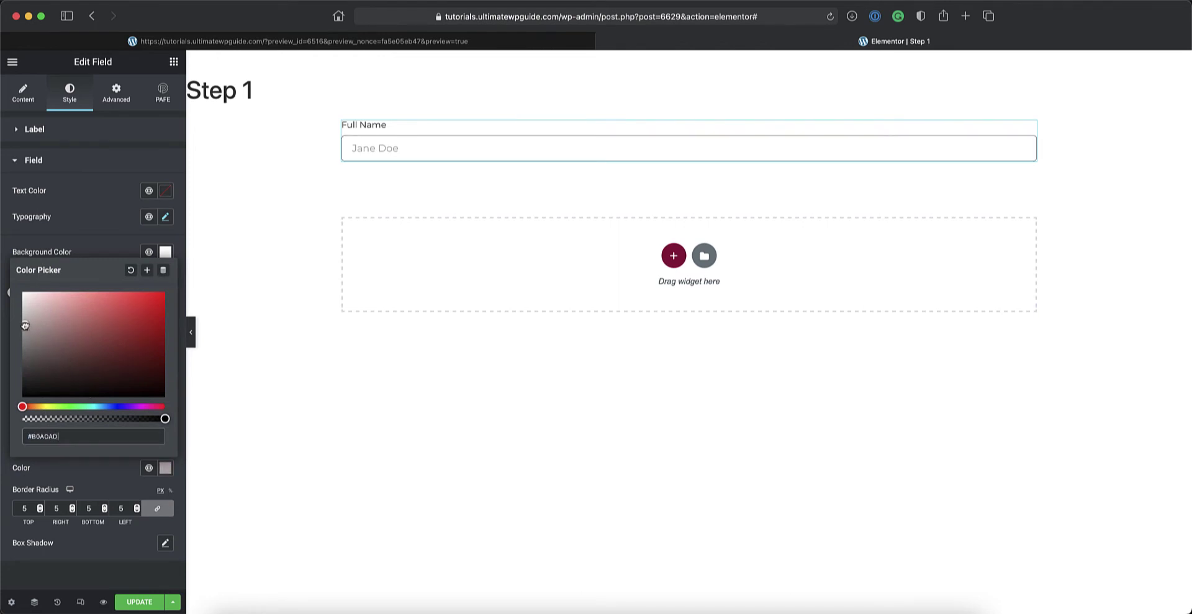
pyautogui.moveTo(25, 326); pyautogui.dragTo(25, 324)
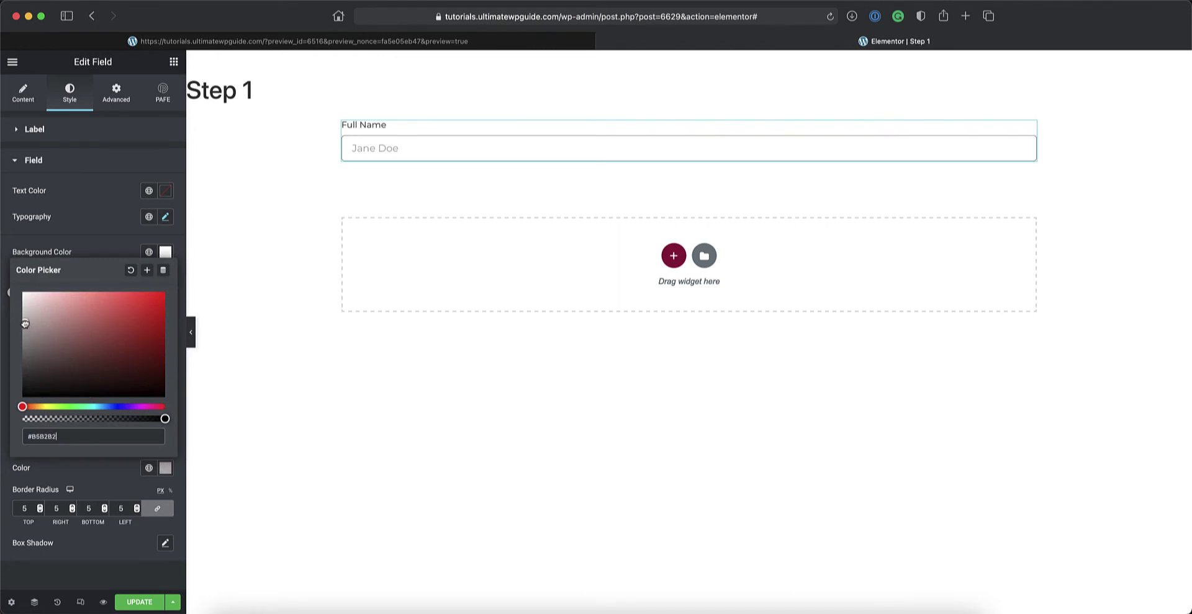
pyautogui.click(95, 250)
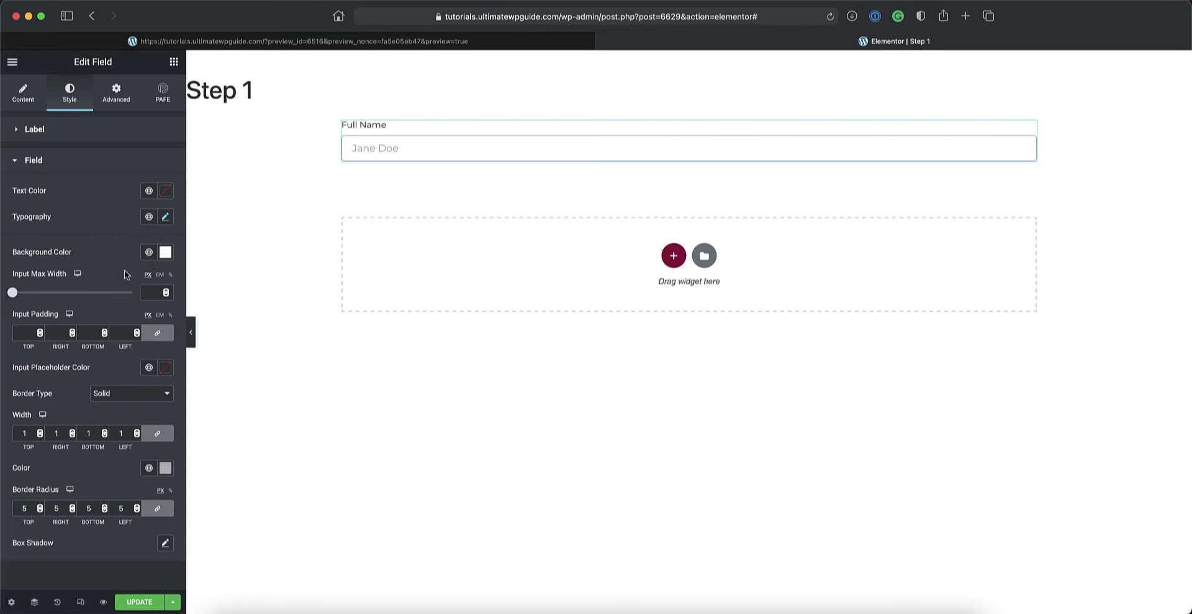
# - Set the input text size to 13 and save the page
pyautogui.click(166, 217)
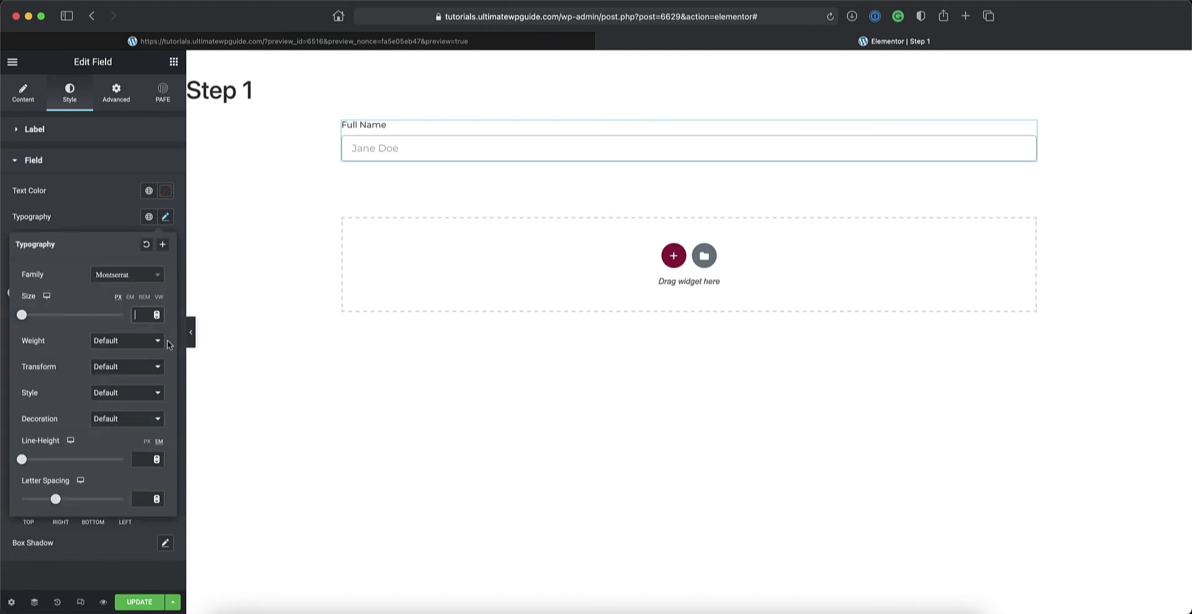
pyautogui.write('13')
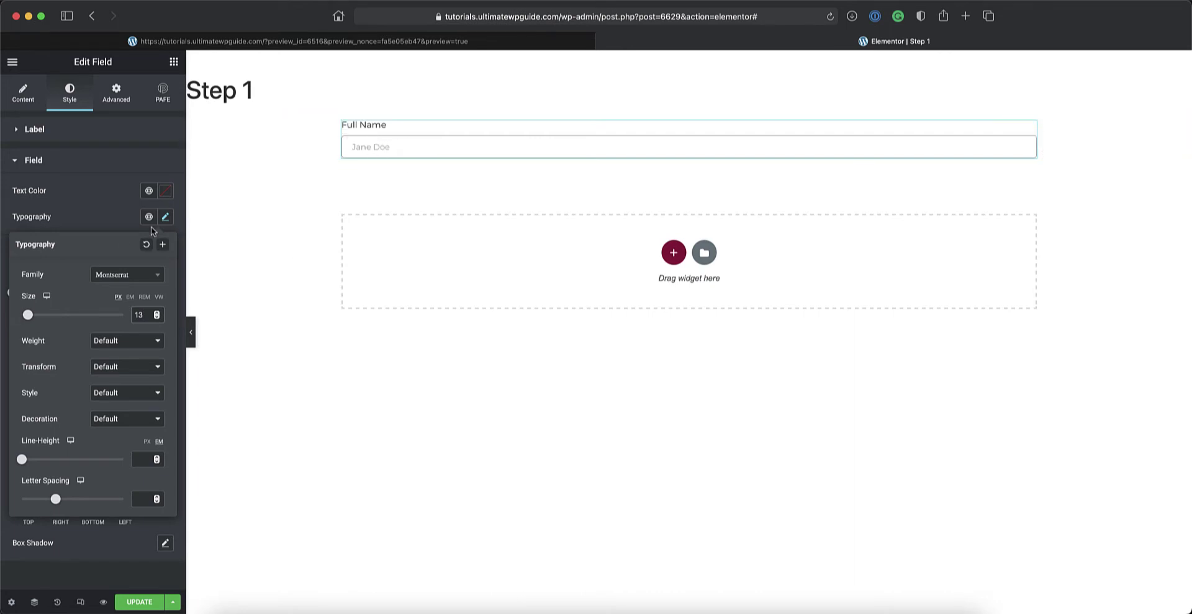
pyautogui.click(109, 214)
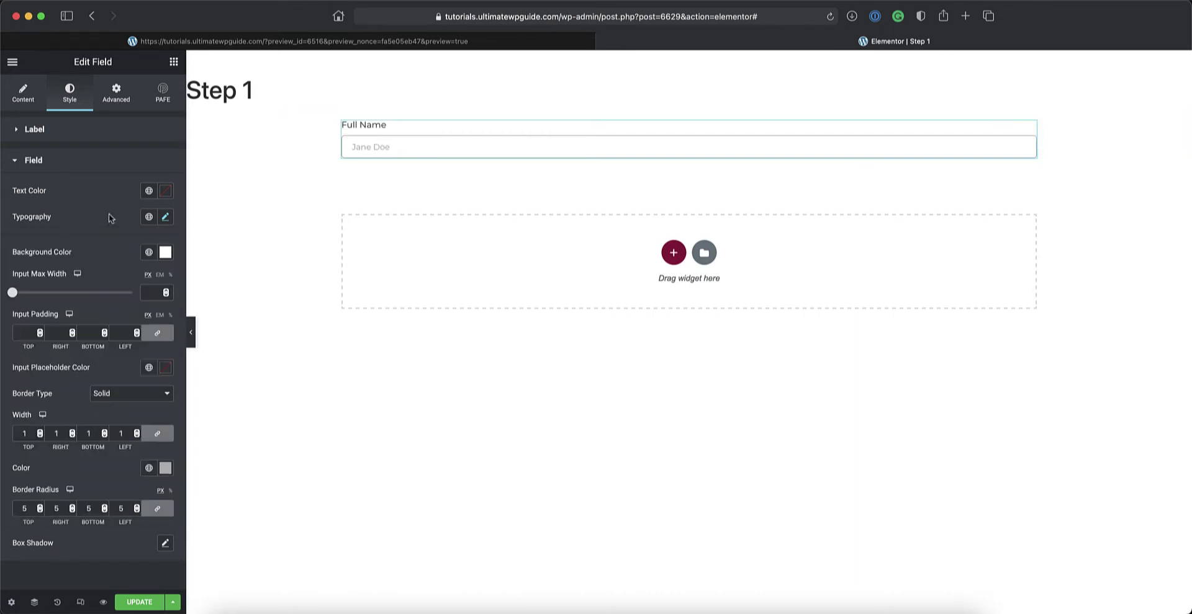
pyautogui.click(139, 602)
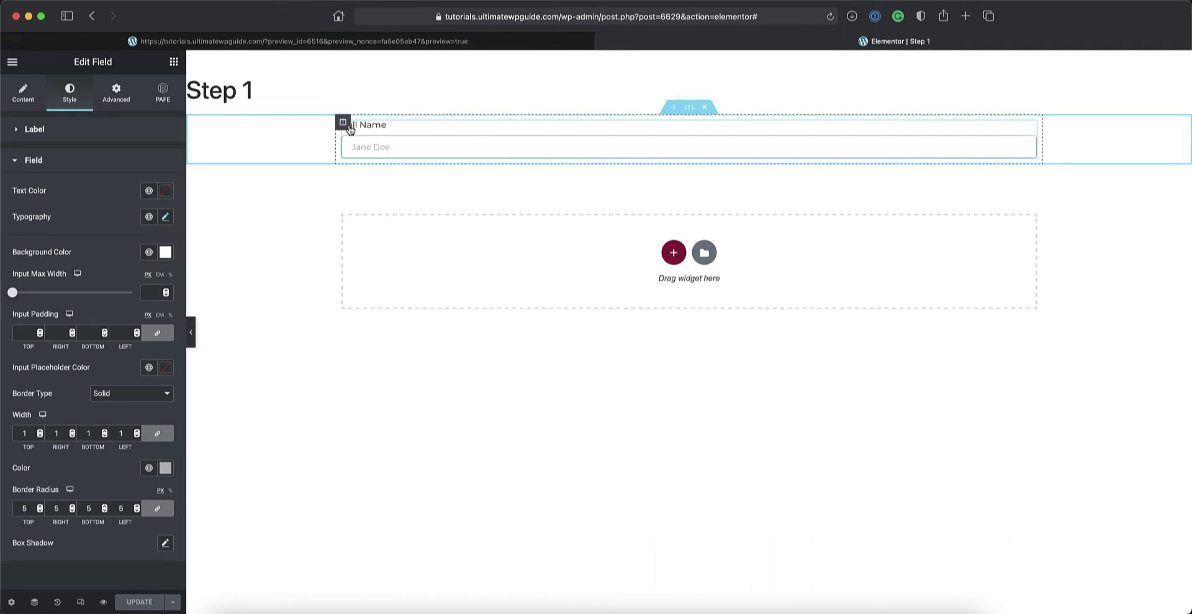
# - Duplicate the Full Name column, then duplicate the Full Name field in the right column
pyautogui.rightClick(346, 124)
pyautogui.click(378, 154)
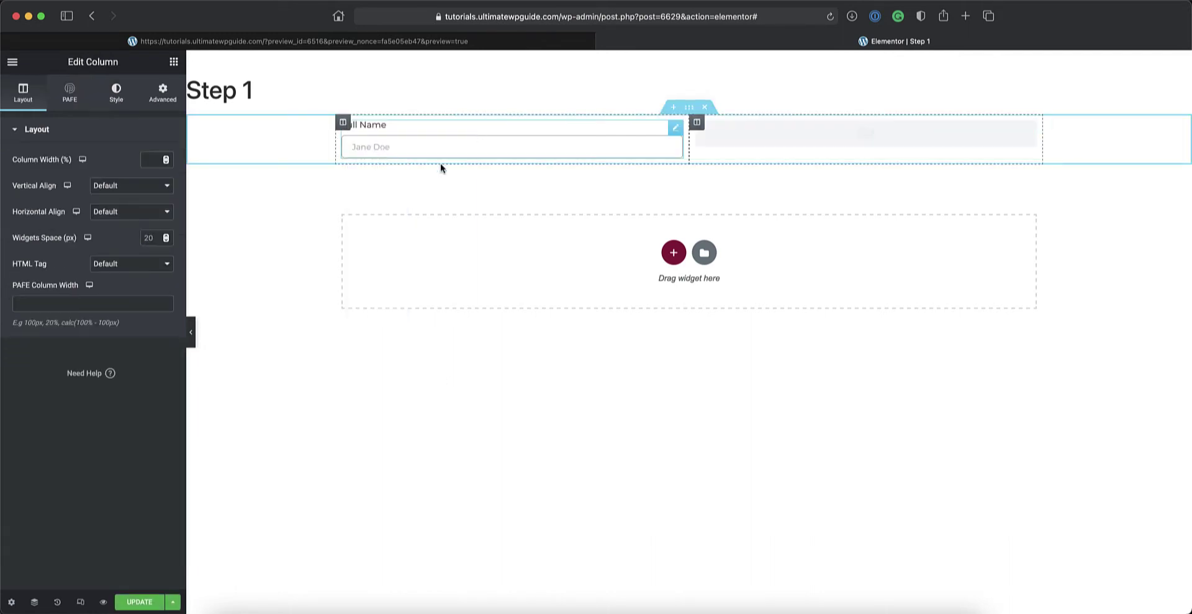
pyautogui.rightClick(677, 129)
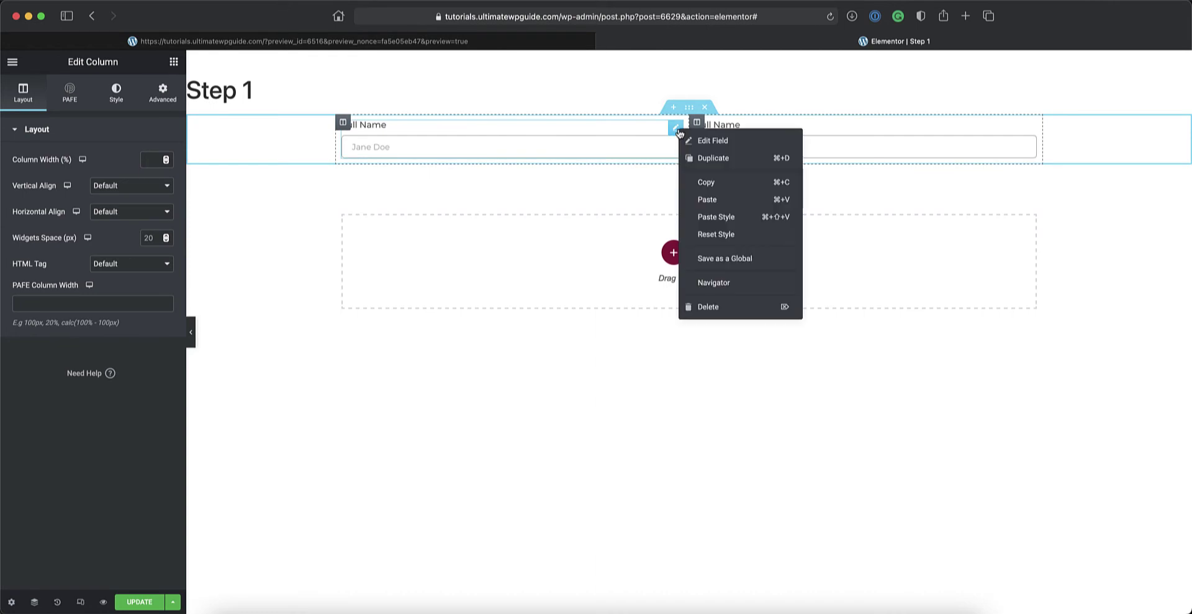
pyautogui.click(705, 160)
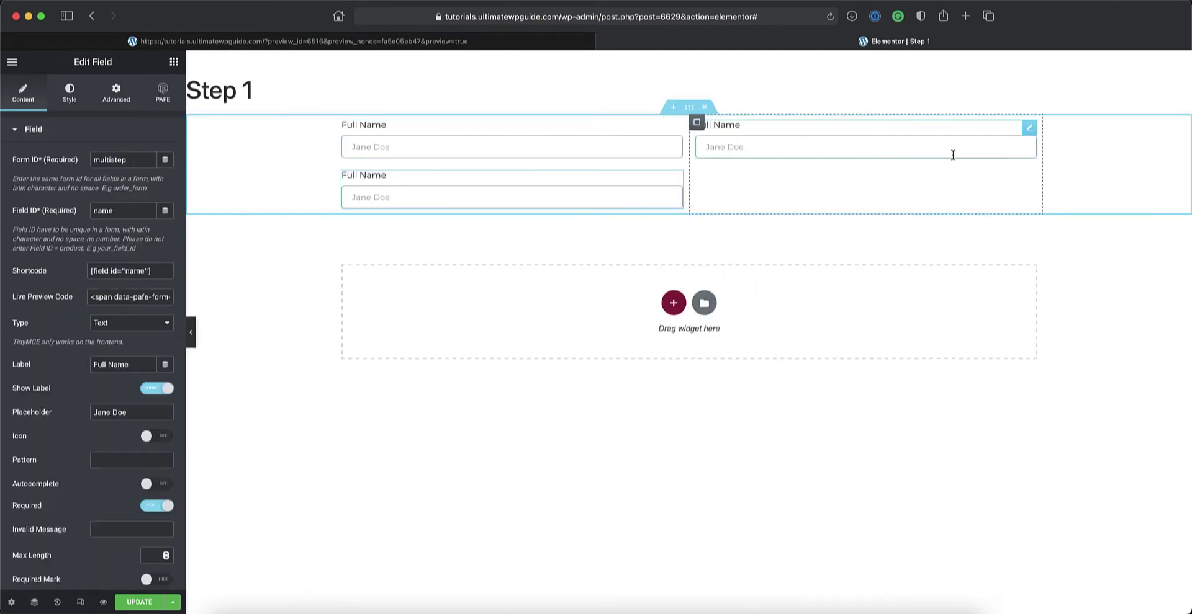
pyautogui.rightClick(1028, 128)
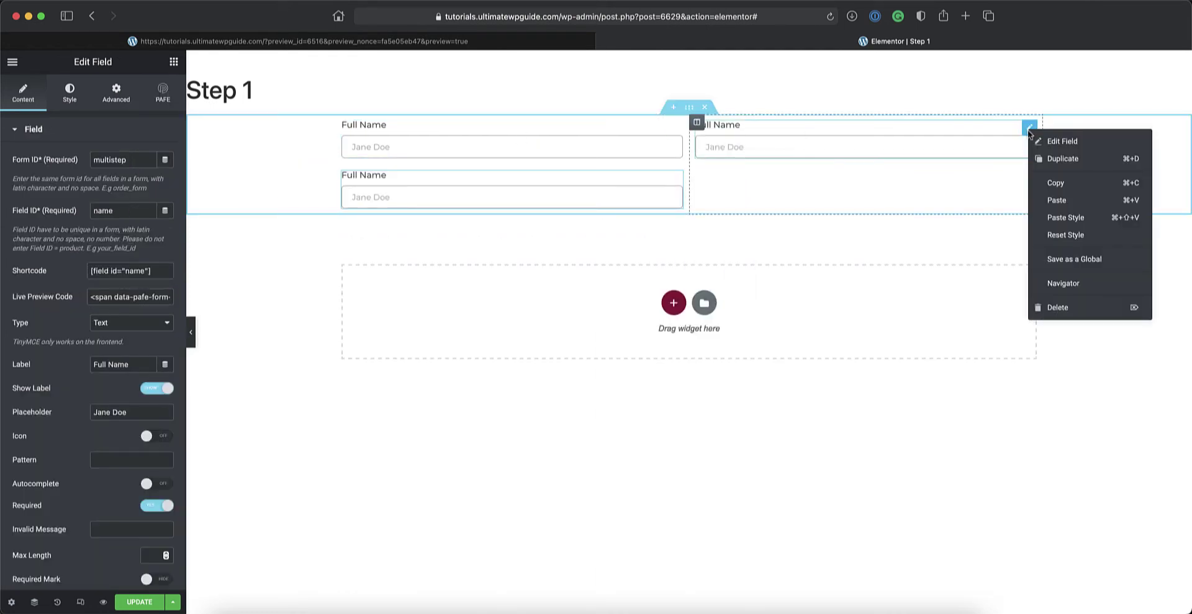
pyautogui.click(1055, 159)
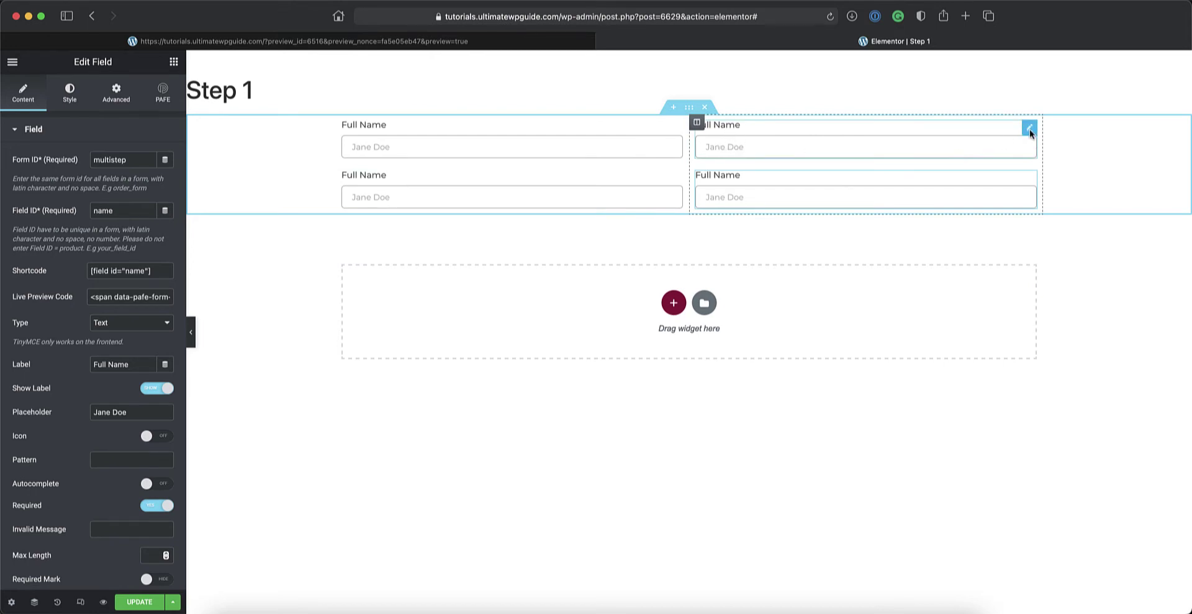
pyautogui.click(1028, 132)
# - Make the top-right field an Email type with ID email, label 'Email' and a sample e-mail placeholder
pyautogui.moveTo(124, 211); pyautogui.dragTo(93, 211)
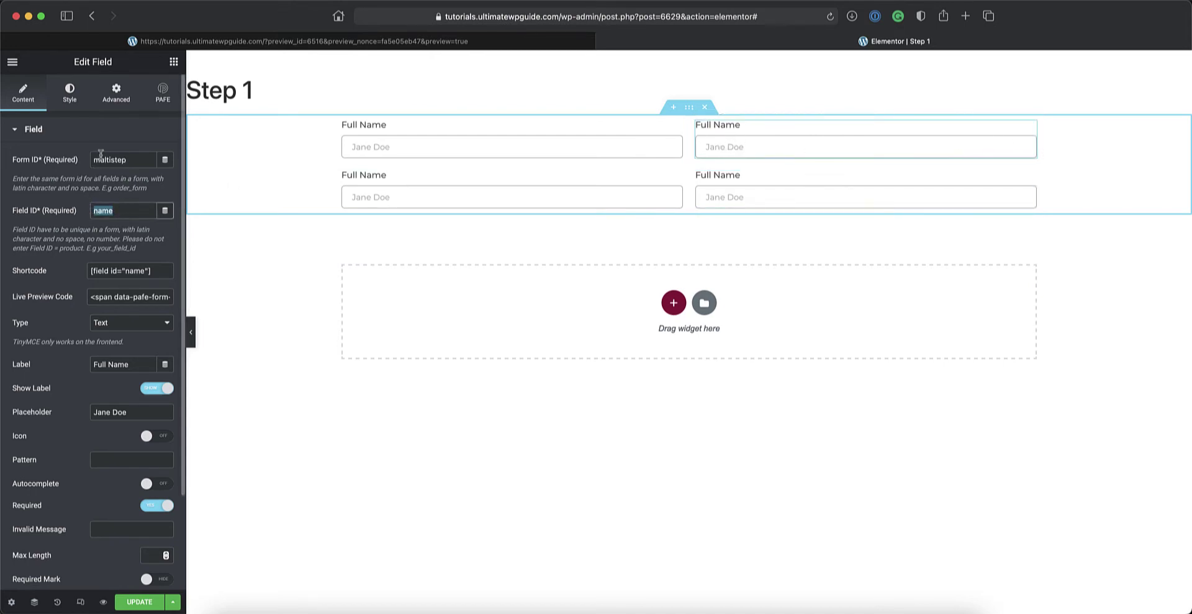
pyautogui.write('email')
pyautogui.click(113, 328)
pyautogui.click(114, 335)
pyautogui.moveTo(134, 367); pyautogui.dragTo(87, 367)
pyautogui.write('Email')
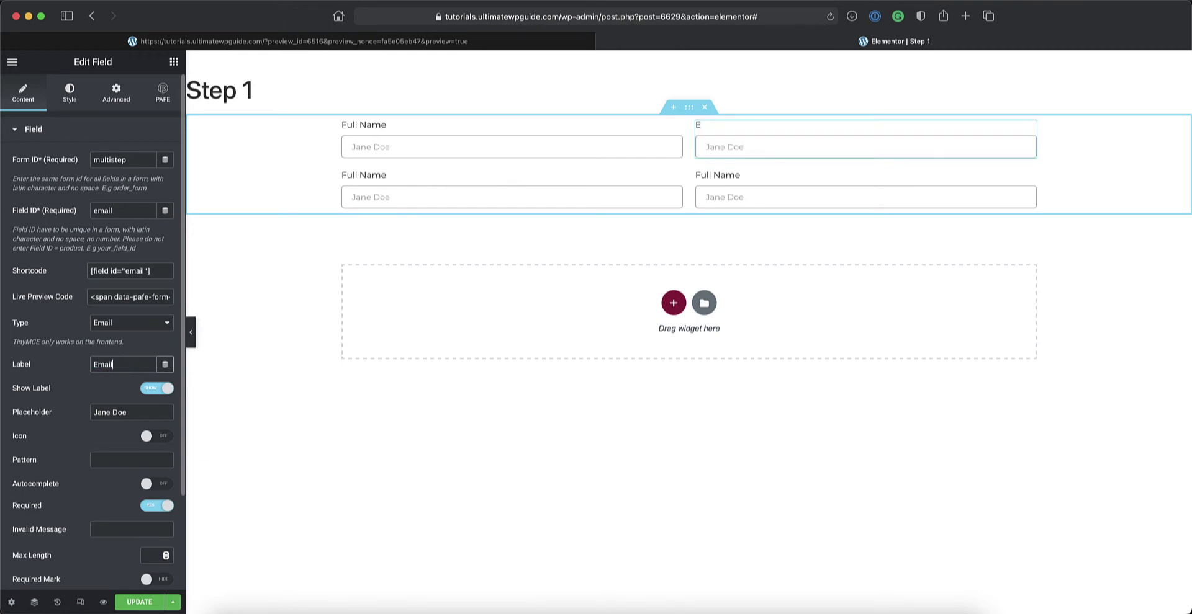
pyautogui.moveTo(131, 413); pyautogui.dragTo(75, 410)
pyautogui.write('jane@example.com')
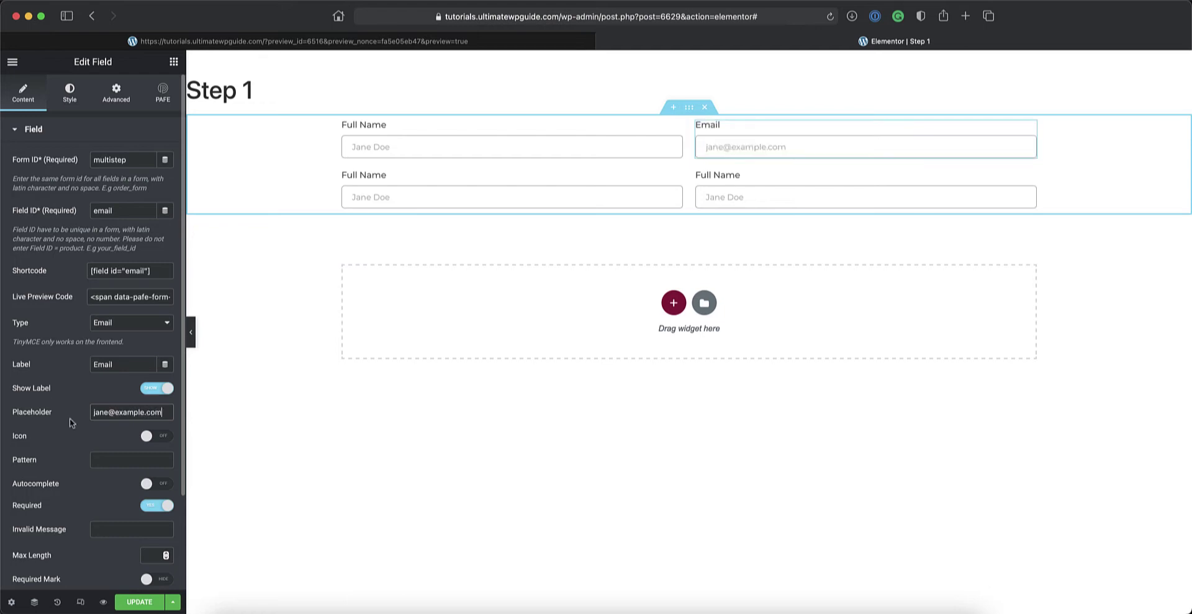
pyautogui.scroll(-2, 69, 418)
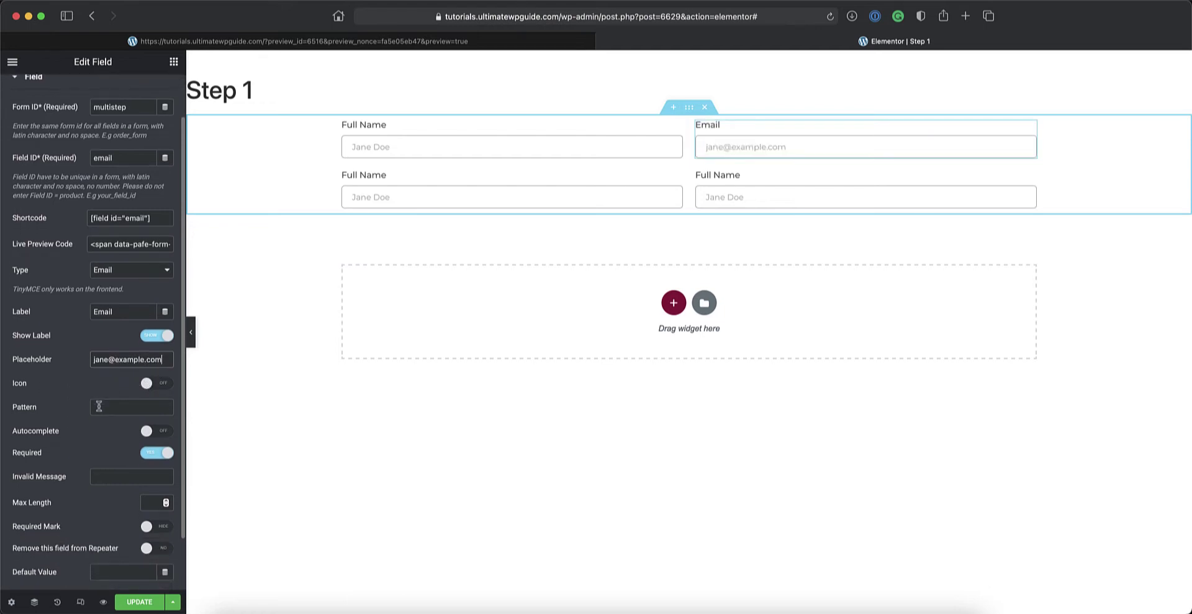
pyautogui.scroll(-2, 159, 420)
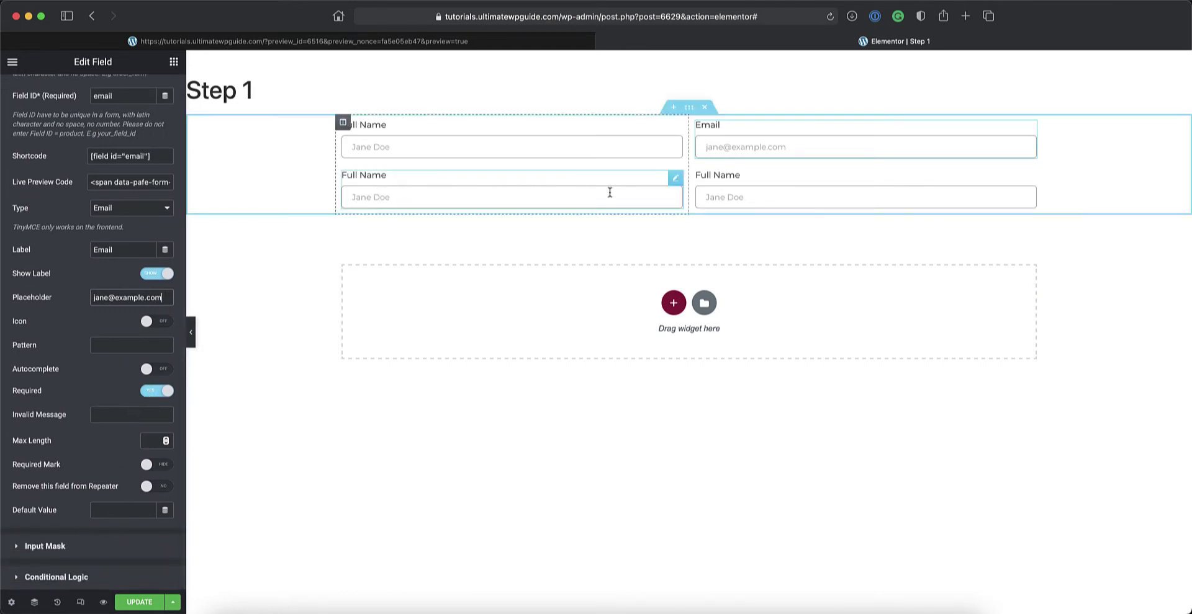
# - Make the bottom-left field a Tel type with ID phone, label 'Phone' and a sample phone-number placeholder
pyautogui.click(675, 180)
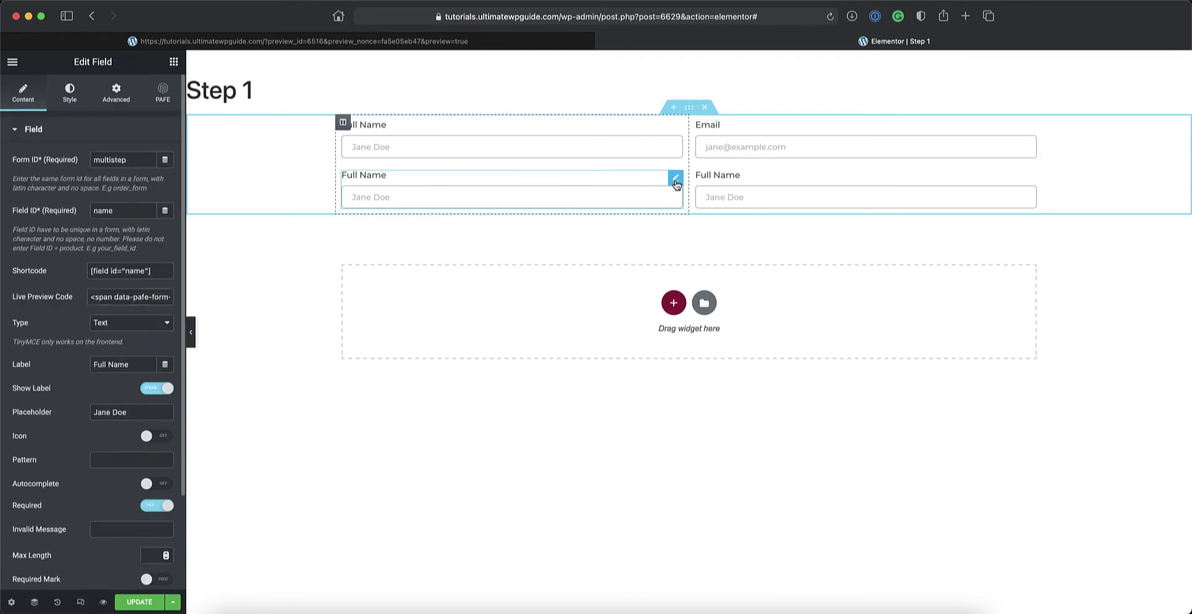
pyautogui.moveTo(121, 211); pyautogui.dragTo(78, 213)
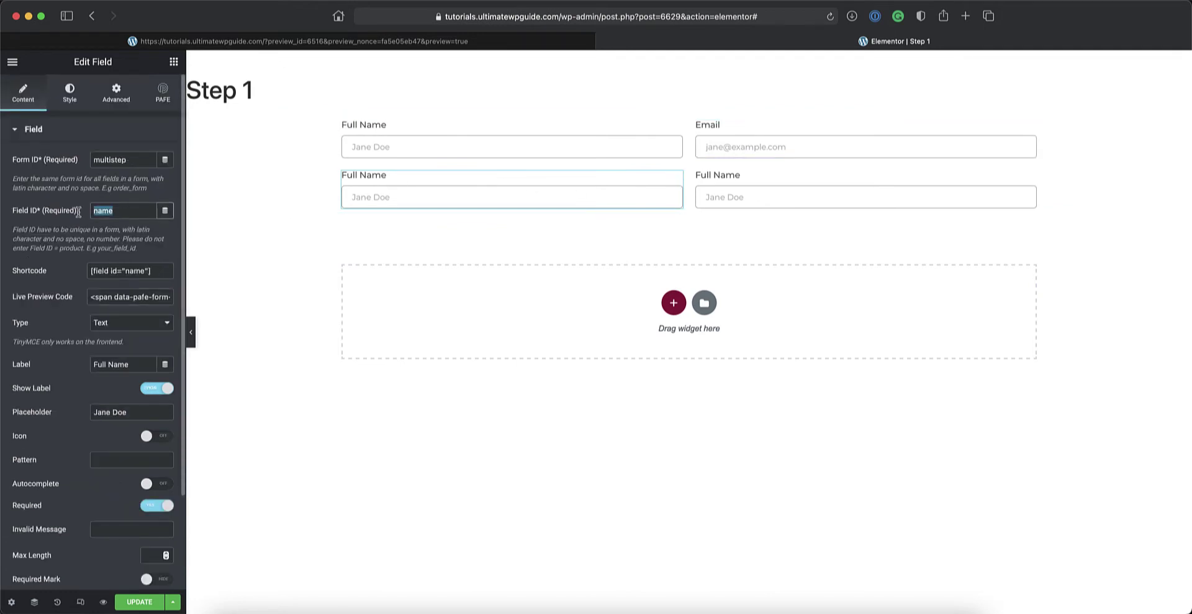
pyautogui.write('phon')
pyautogui.click(117, 323)
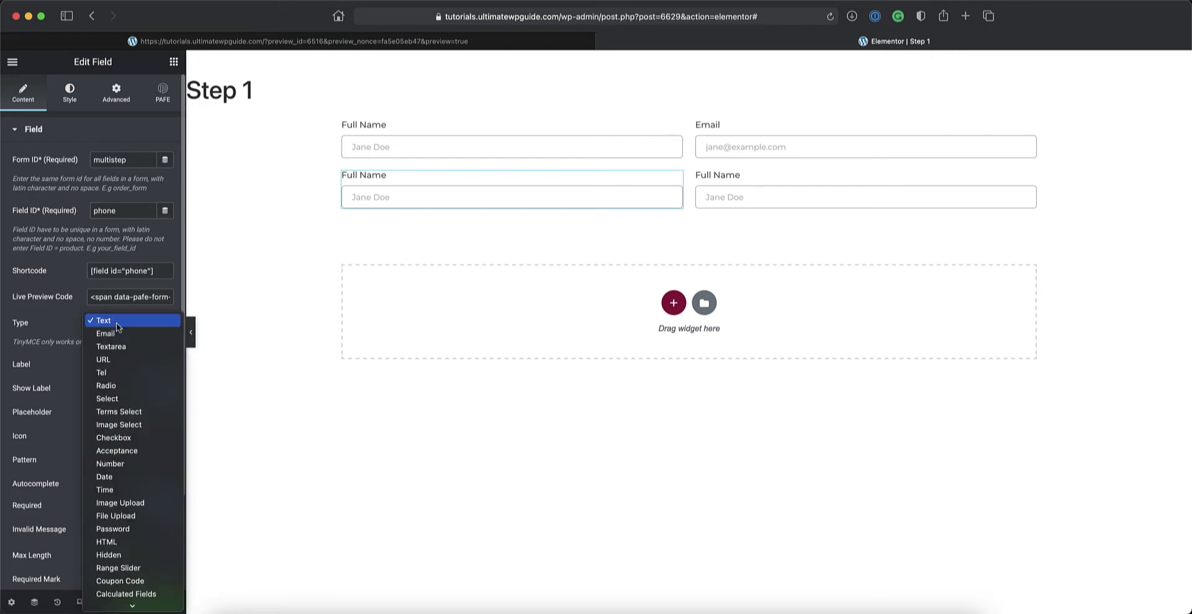
pyautogui.click(115, 368)
pyautogui.moveTo(134, 366); pyautogui.dragTo(92, 366)
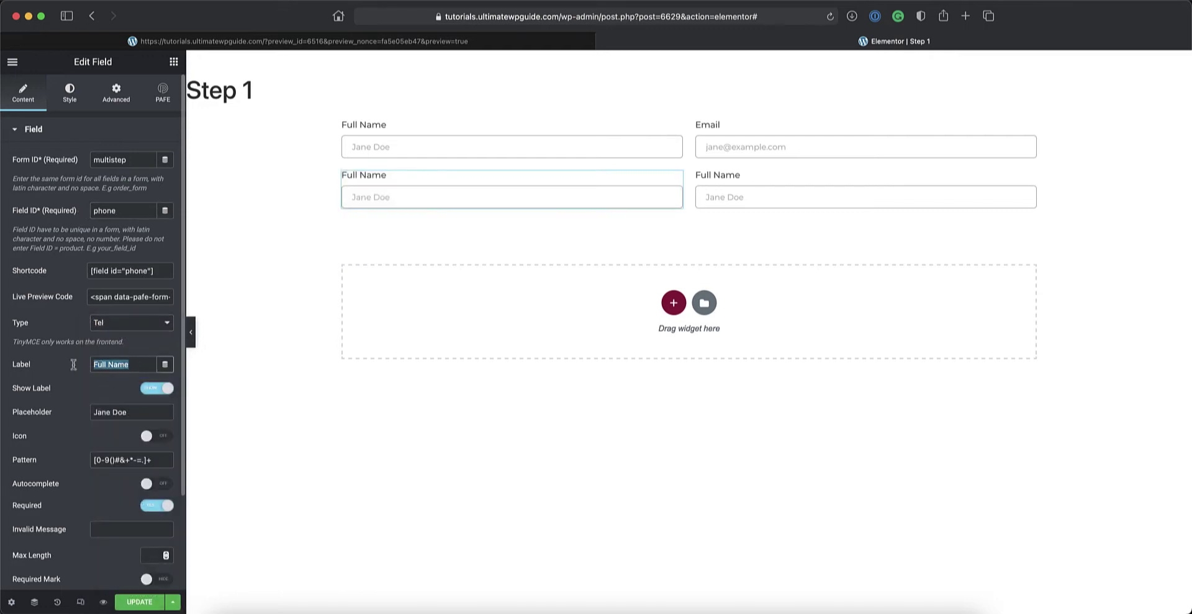
pyautogui.write('Phone')
pyautogui.moveTo(134, 412); pyautogui.dragTo(62, 411)
pyautogui.write('0')
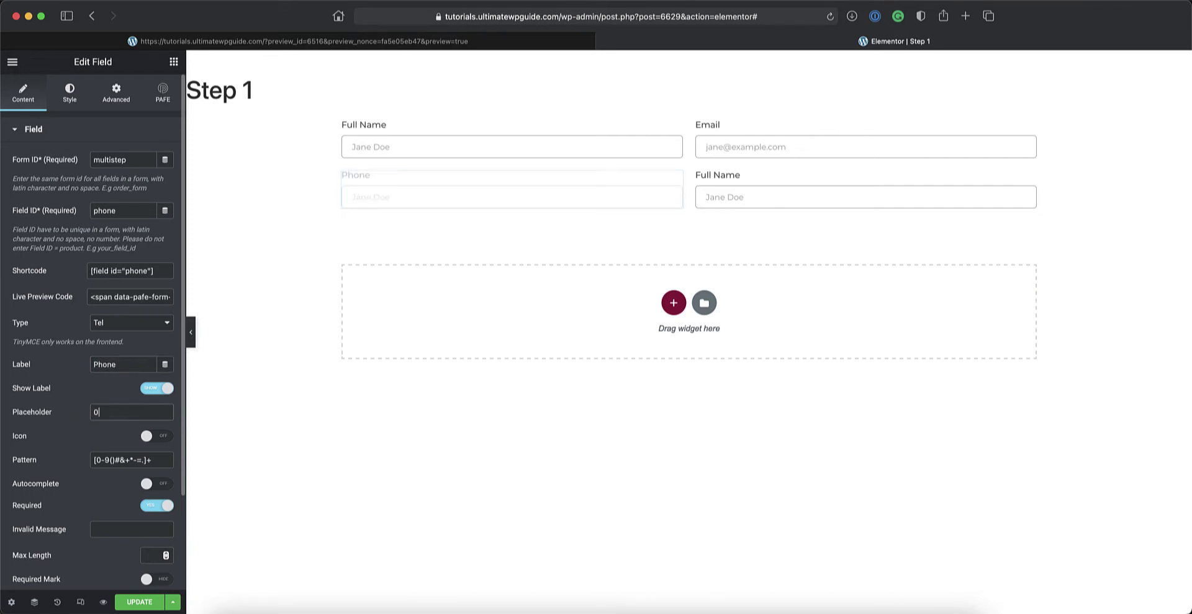
pyautogui.write('5012345678')
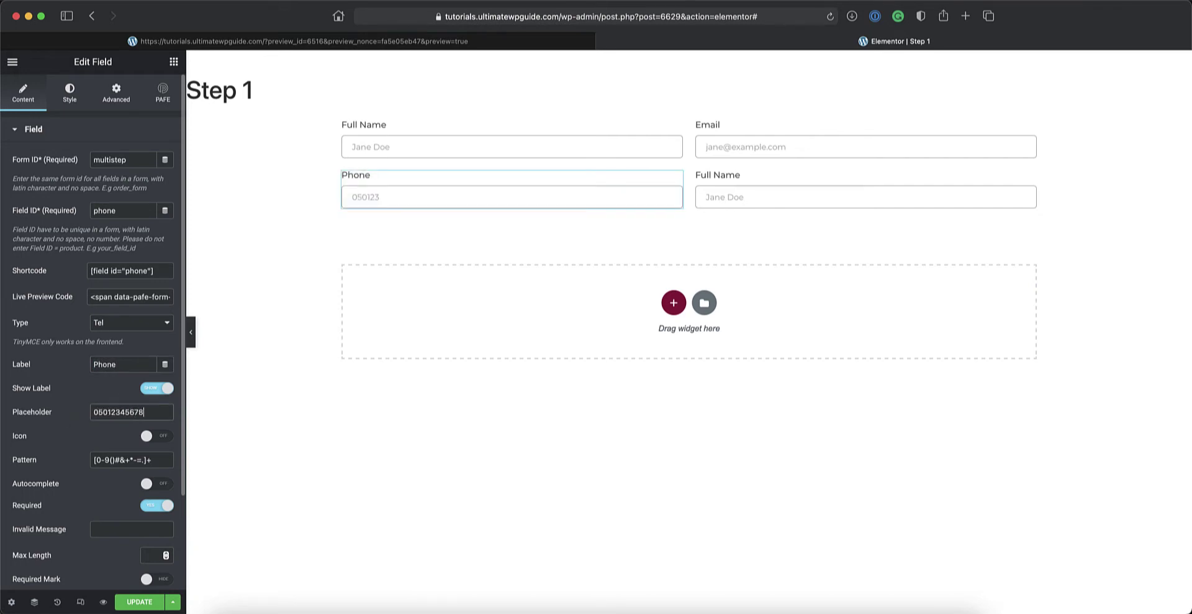
pyautogui.scroll(-3, 105, 415)
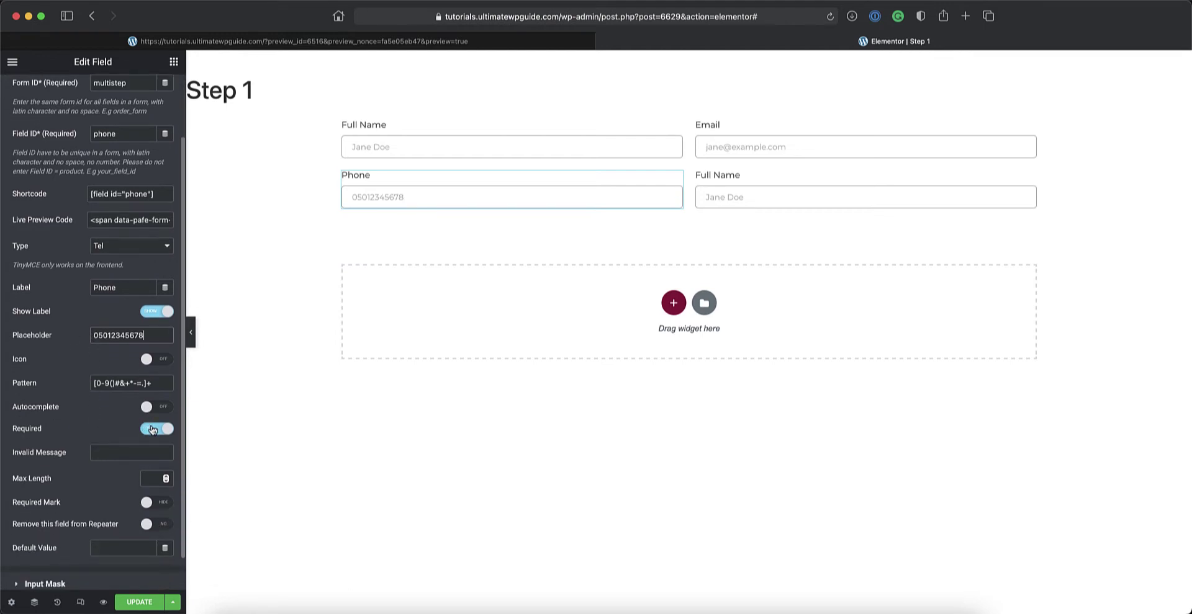
pyautogui.scroll(-2, 108, 426)
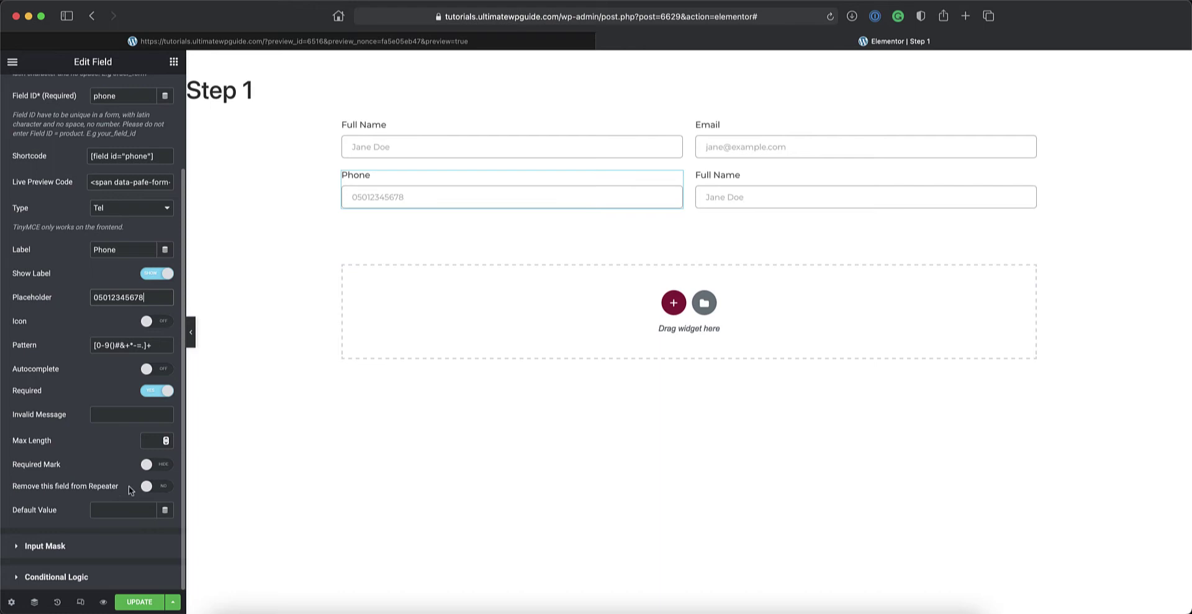
pyautogui.scroll(4, 132, 489)
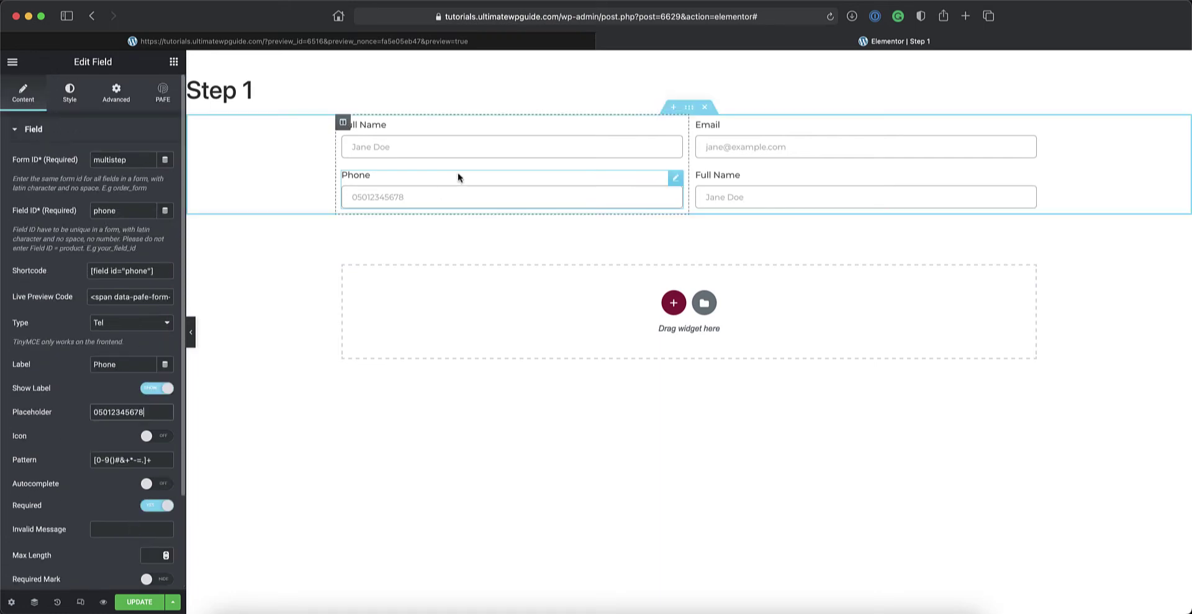
# - Turn the bottom-right field into a Select field with ID country and label Country
pyautogui.click(1027, 180)
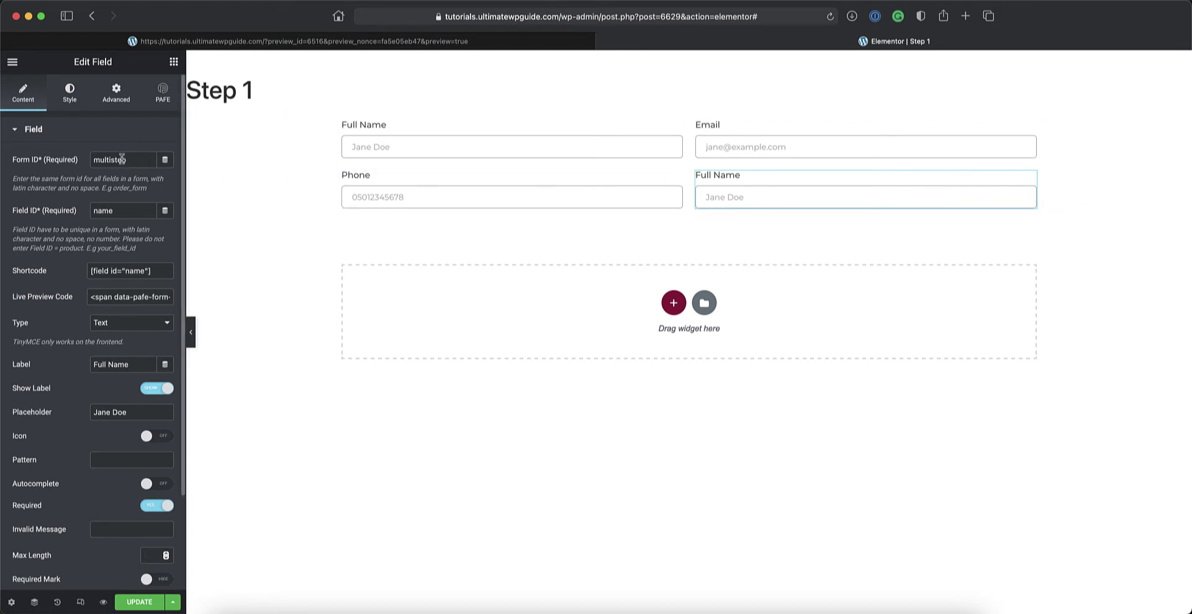
pyautogui.moveTo(123, 212); pyautogui.dragTo(74, 211)
pyautogui.write('country')
pyautogui.click(103, 323)
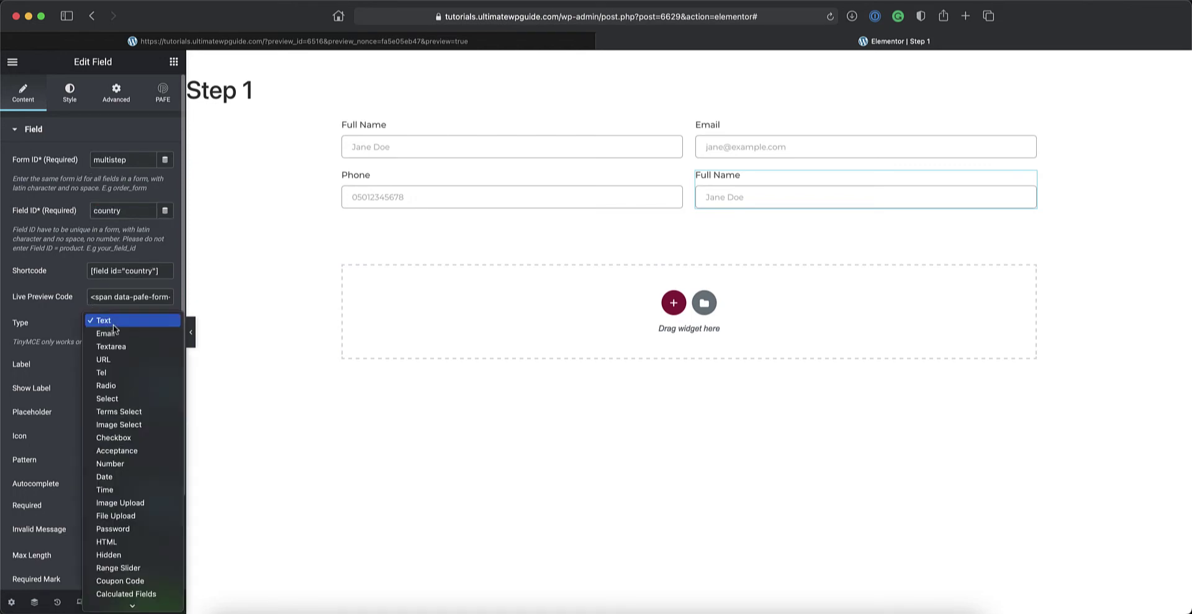
pyautogui.click(110, 404)
pyautogui.moveTo(133, 365); pyautogui.dragTo(70, 364)
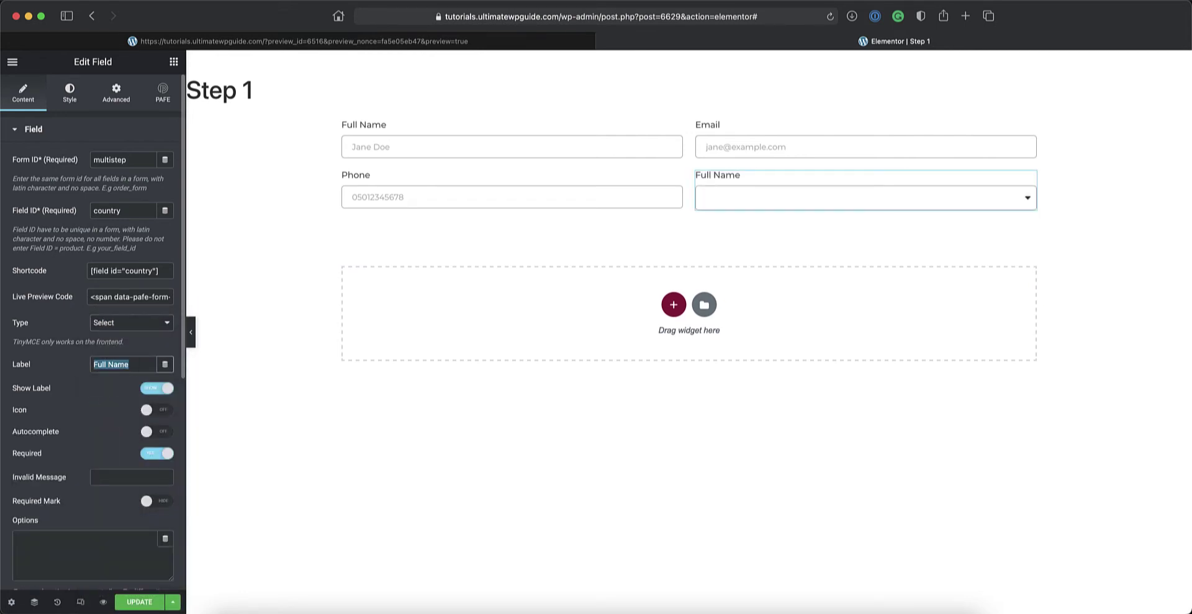
pyautogui.write('Country')
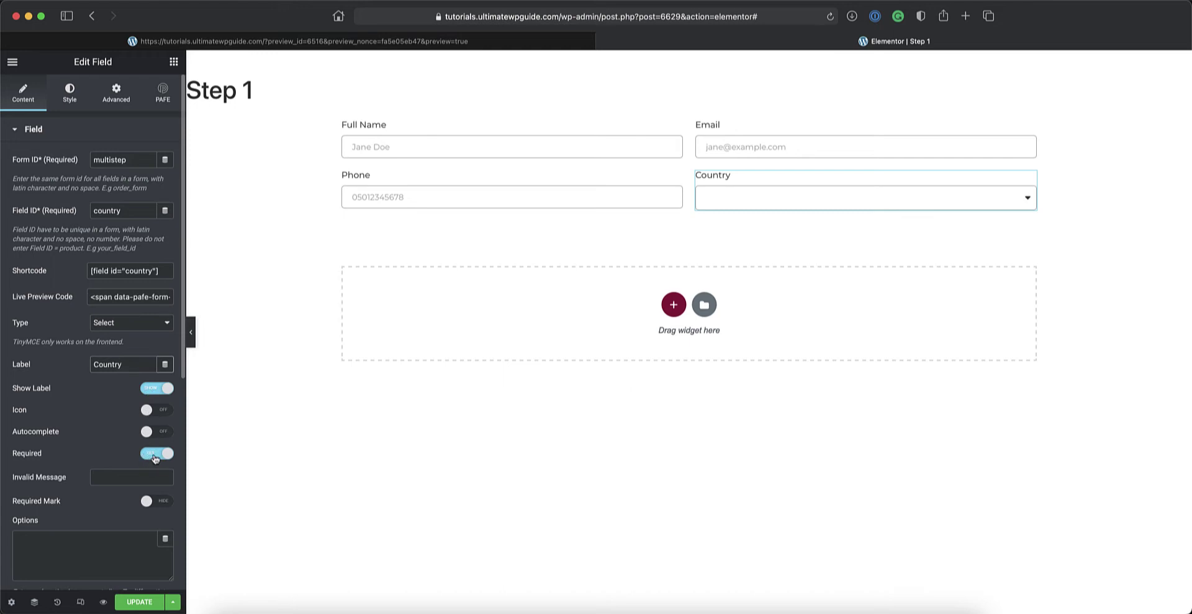
# - Paste every country as options, default to United Arab Emirates, save, and copy the field
pyautogui.scroll(-3, 87, 496)
pyautogui.click(40, 434)
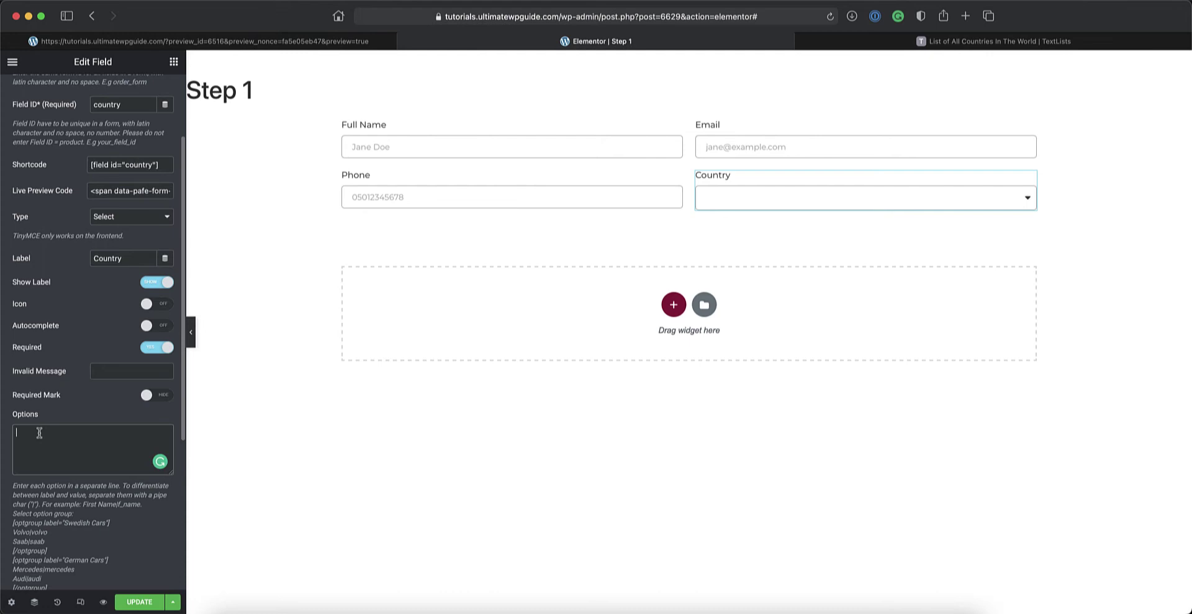
pyautogui.press('super+v')
pyautogui.press('BackSpace')
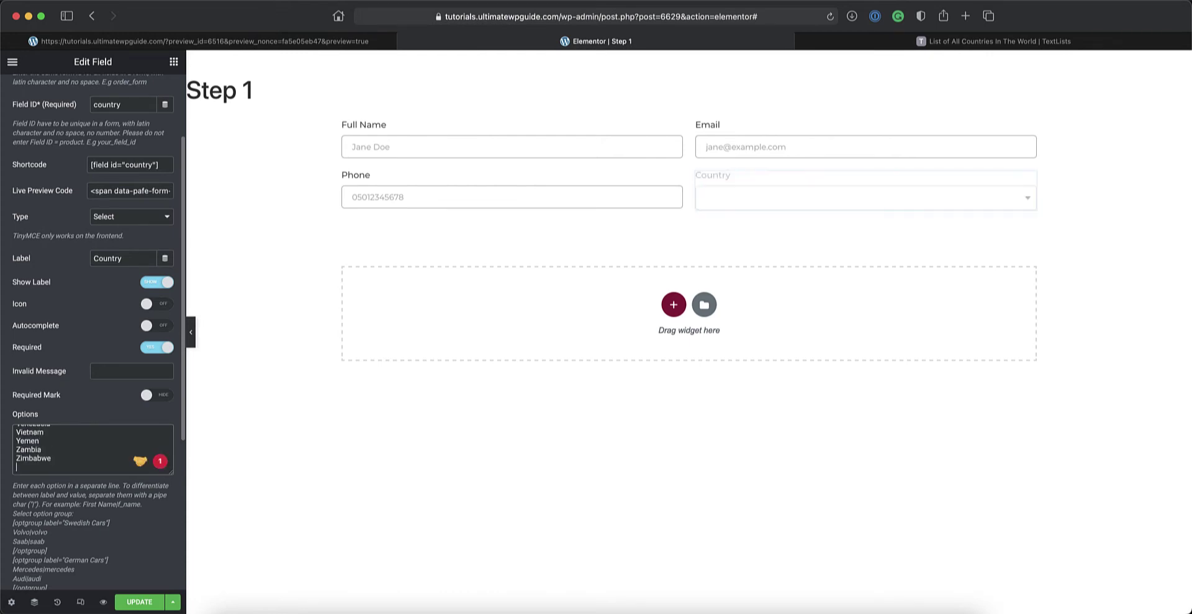
pyautogui.scroll(-4, 71, 471)
pyautogui.scroll(-3, 71, 471)
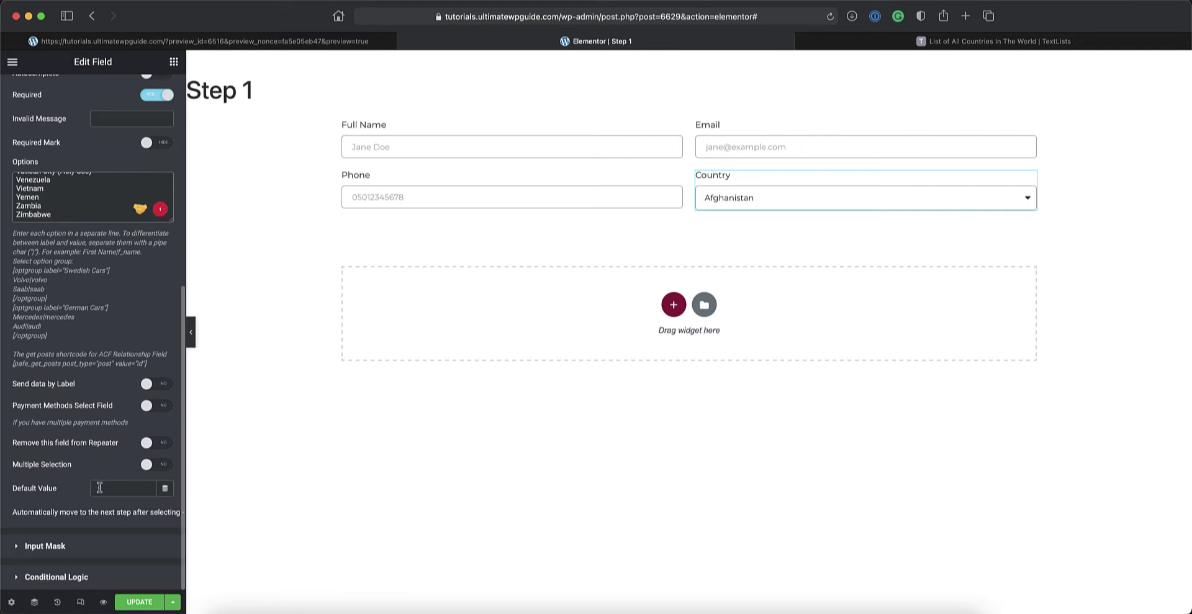
pyautogui.click(99, 488)
pyautogui.write('Unit')
pyautogui.write('ed Ara')
pyautogui.write('b E')
pyautogui.write('mirates')
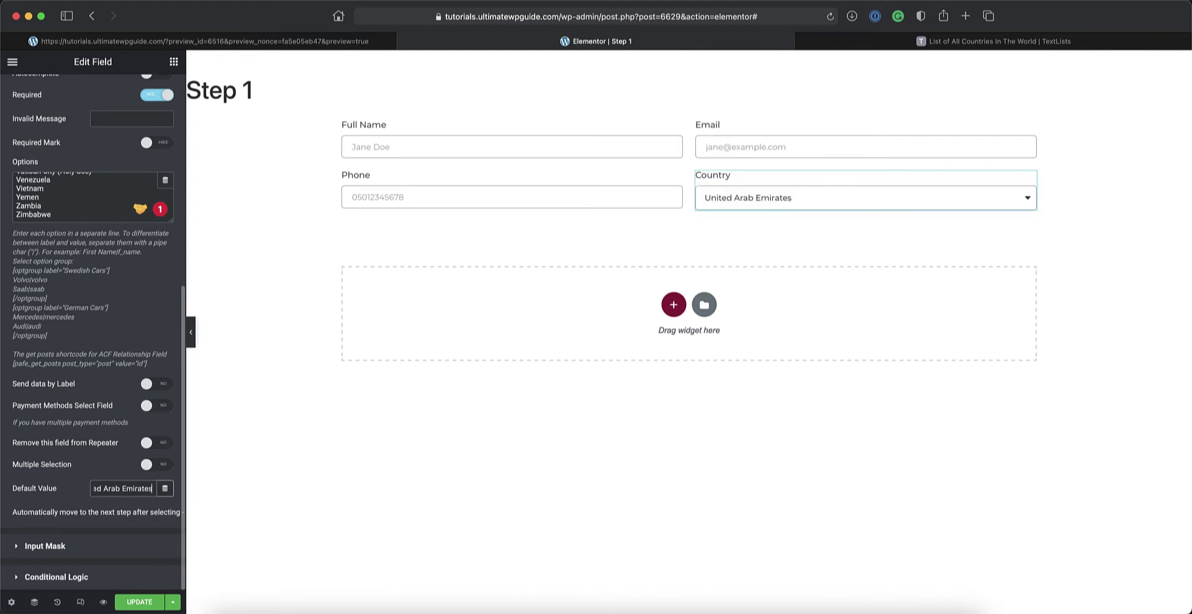
pyautogui.press('super+s')
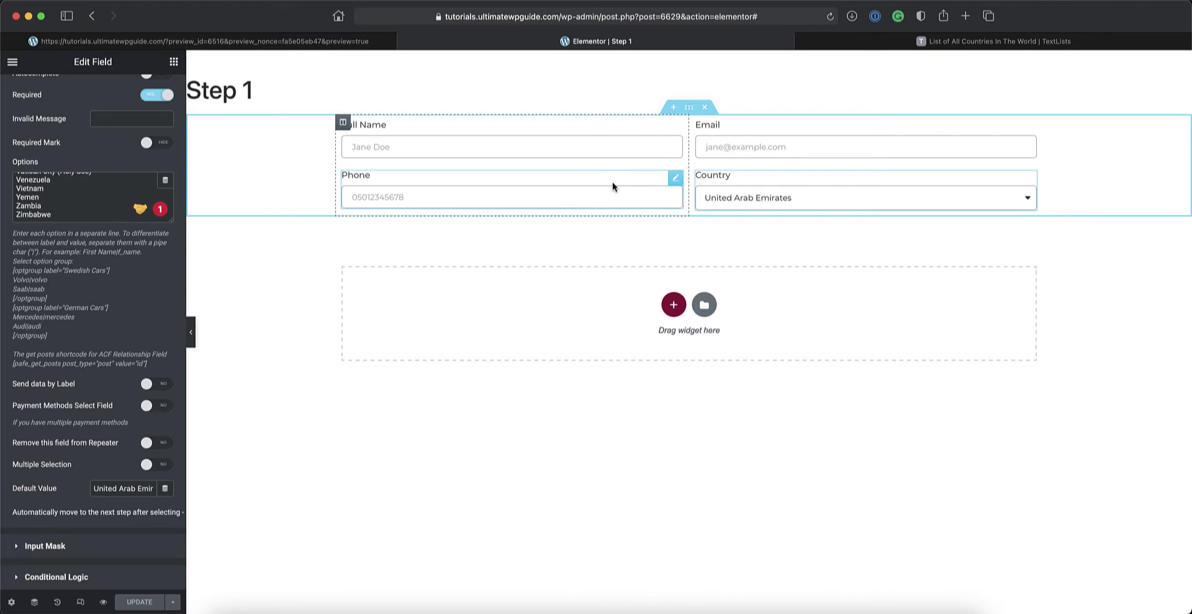
pyautogui.rightClick(676, 131)
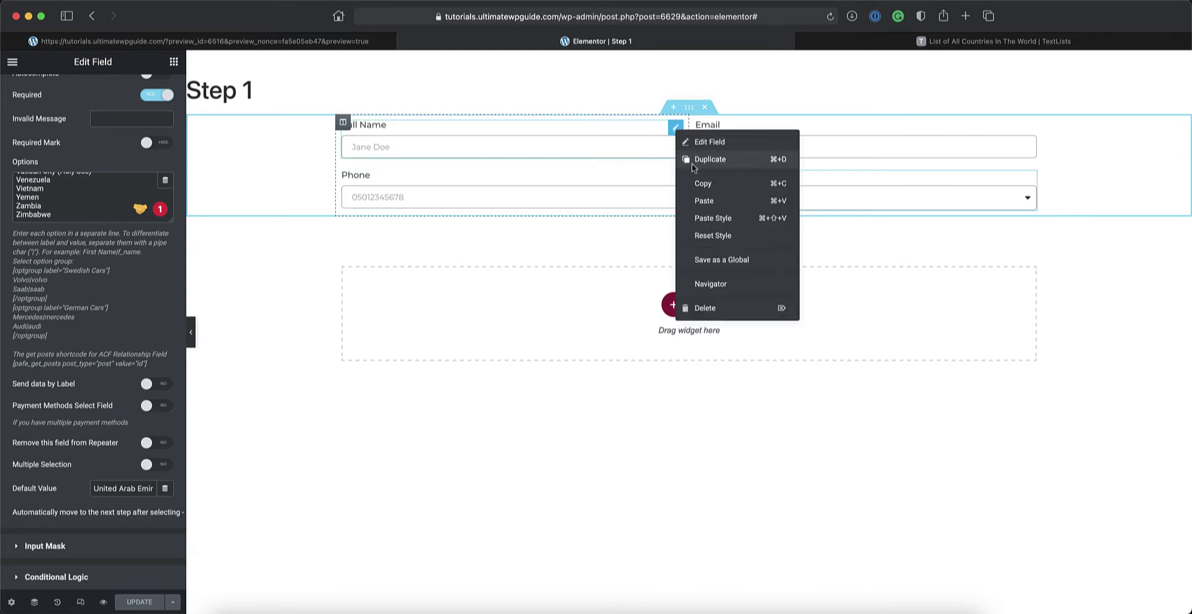
pyautogui.click(700, 188)
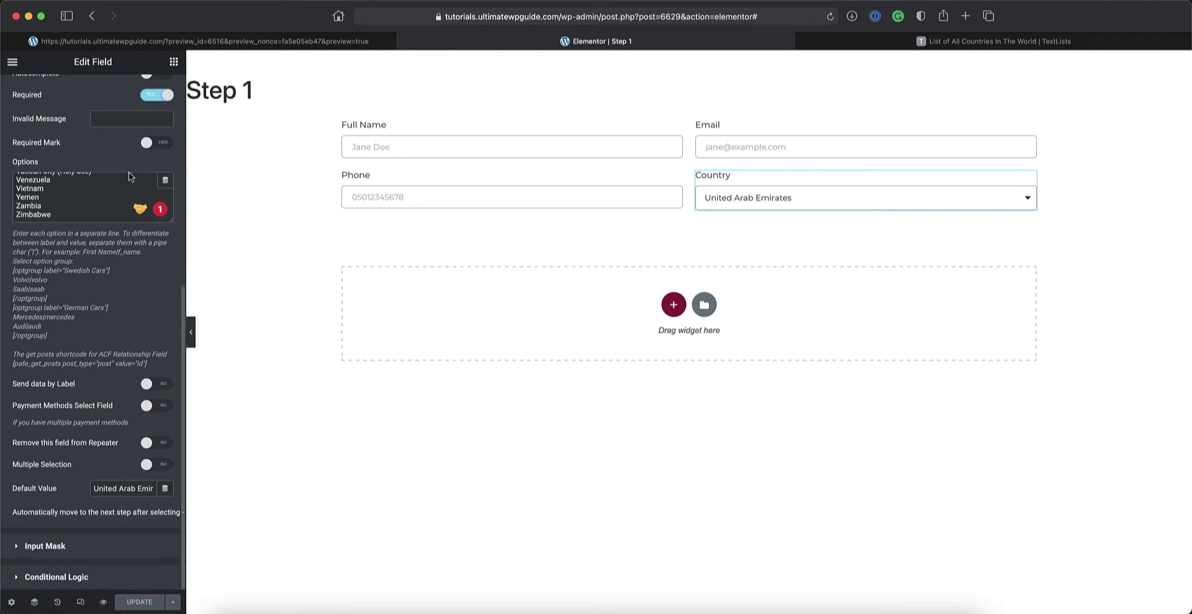
# - Back in WordPress, create a Section template named 'Step 2' and open it in Elementor
pyautogui.click(10, 64)
pyautogui.click(91, 277)
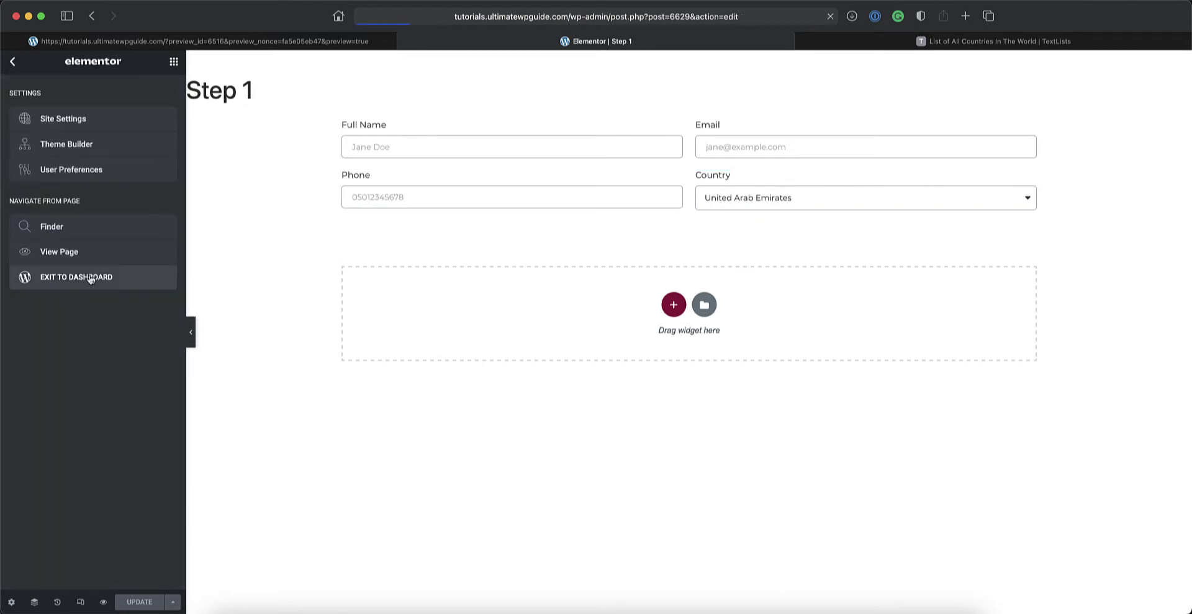
pyautogui.moveTo(66, 205)
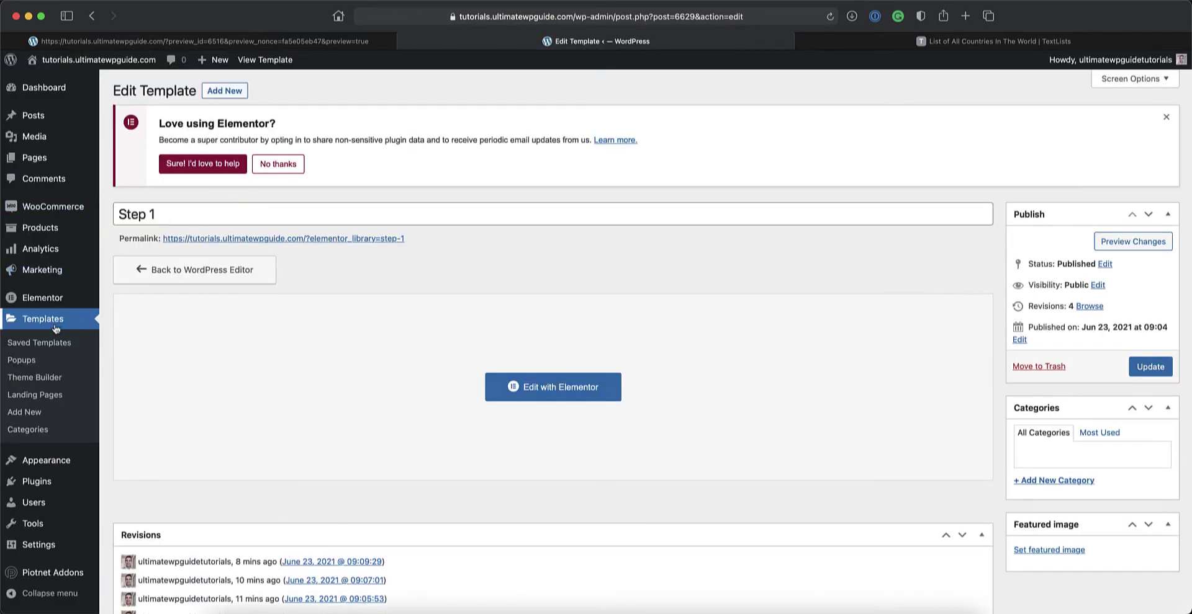
pyautogui.click(25, 412)
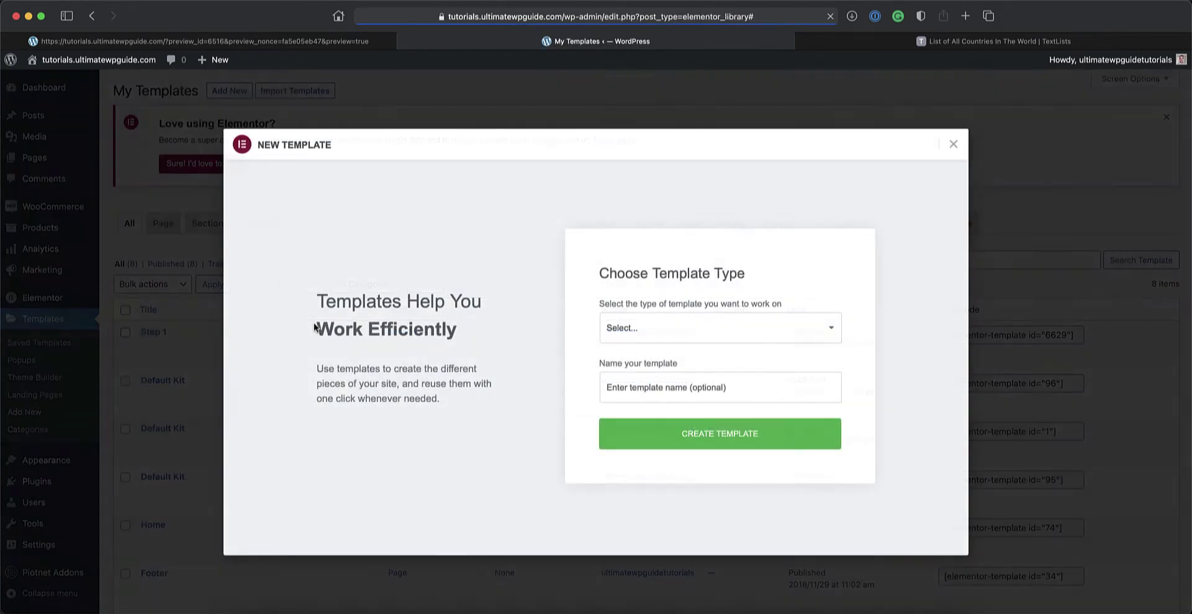
pyautogui.click(642, 333)
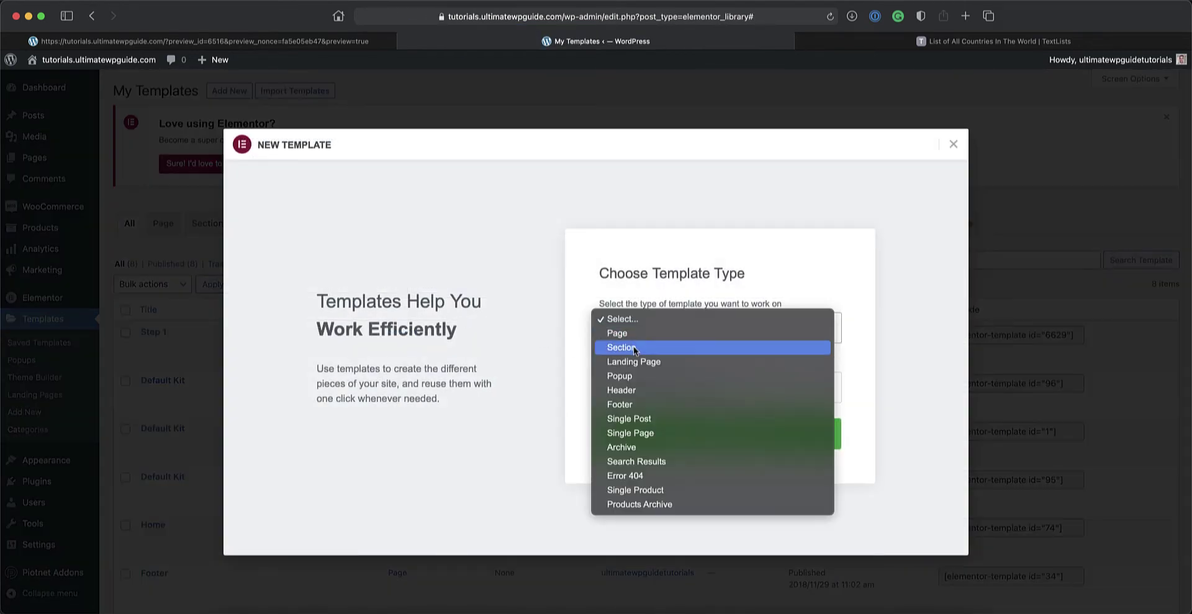
pyautogui.click(633, 347)
pyautogui.click(629, 383)
pyautogui.write('St')
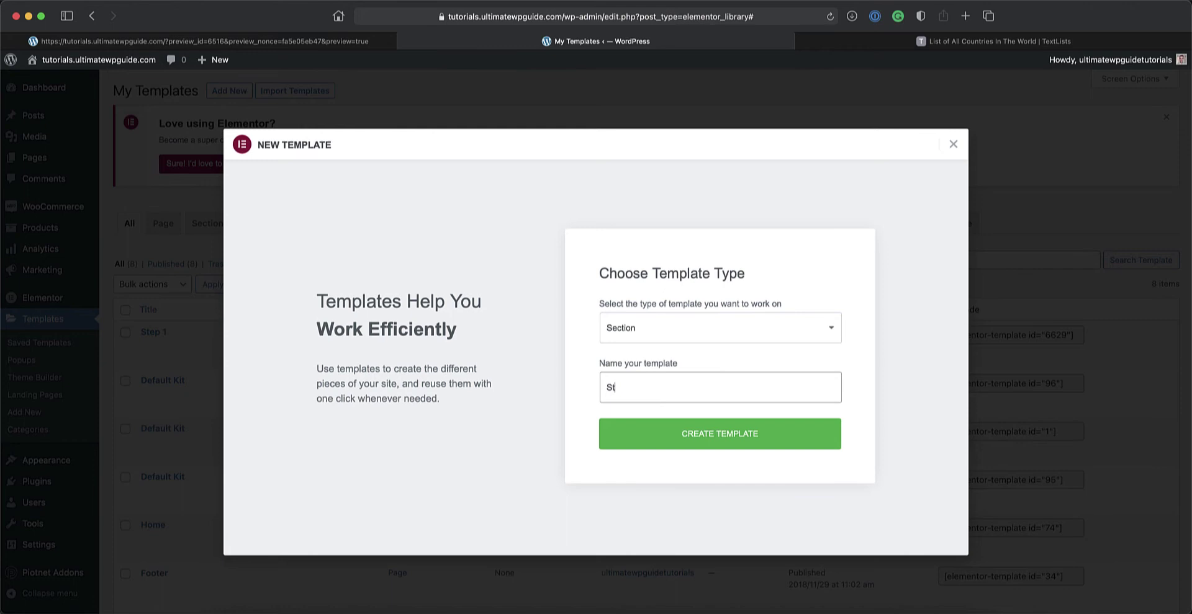
pyautogui.write('ep 2')
pyautogui.click(720, 440)
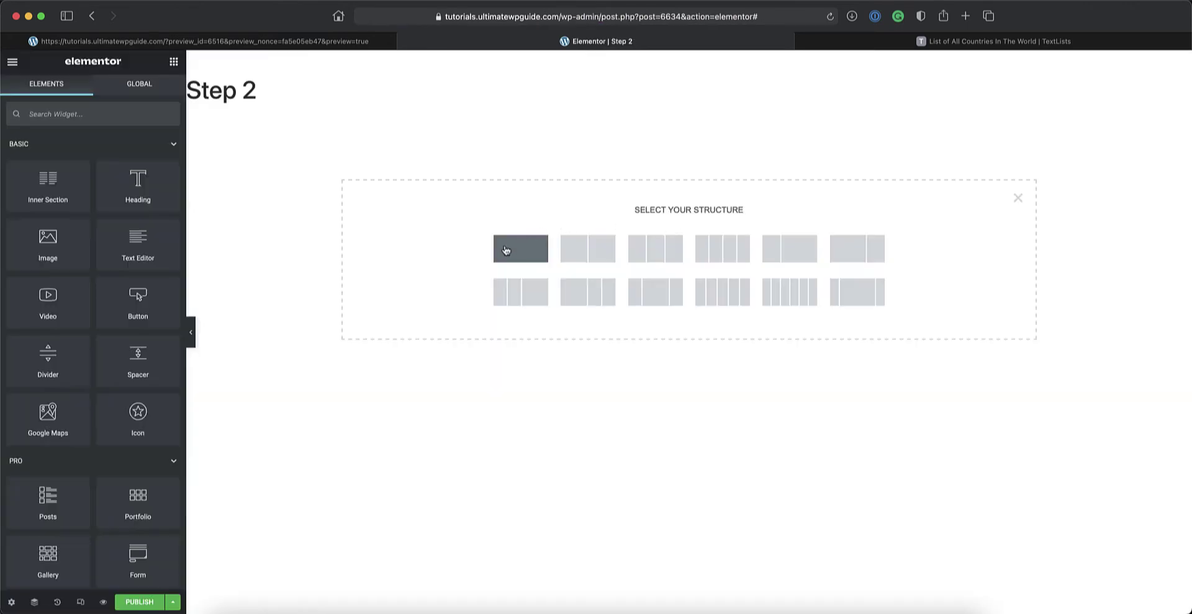
# - Add a one-column section and paste the copied Full Name field into its column
pyautogui.click(506, 248)
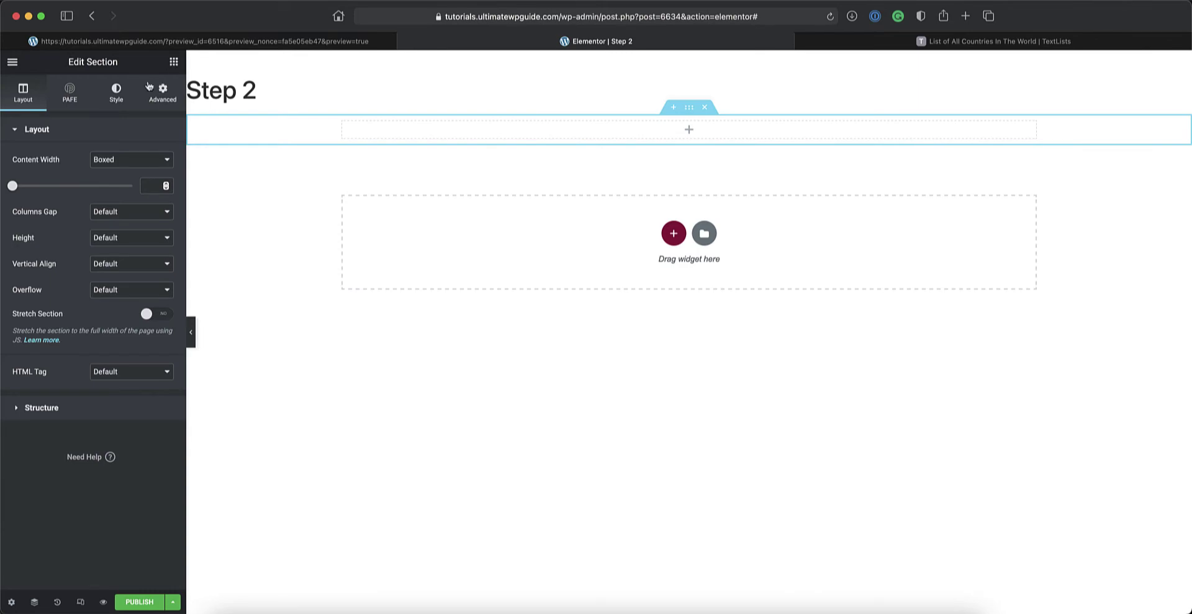
pyautogui.click(173, 62)
pyautogui.write('form')
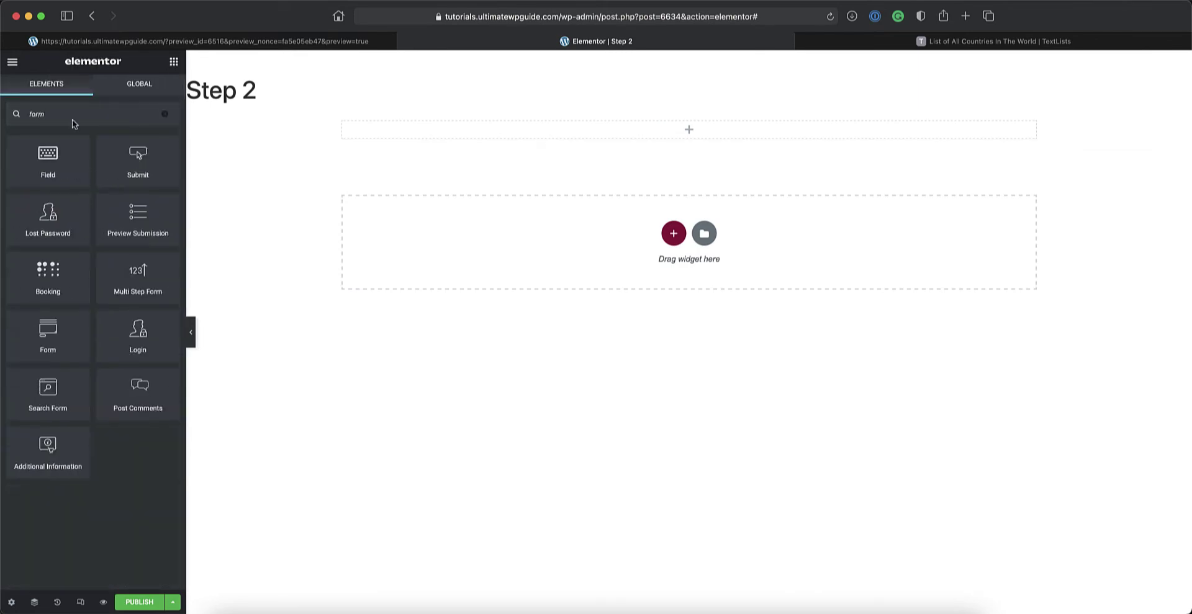
pyautogui.moveTo(49, 157); pyautogui.dragTo(667, 142)
pyautogui.rightClick(675, 131)
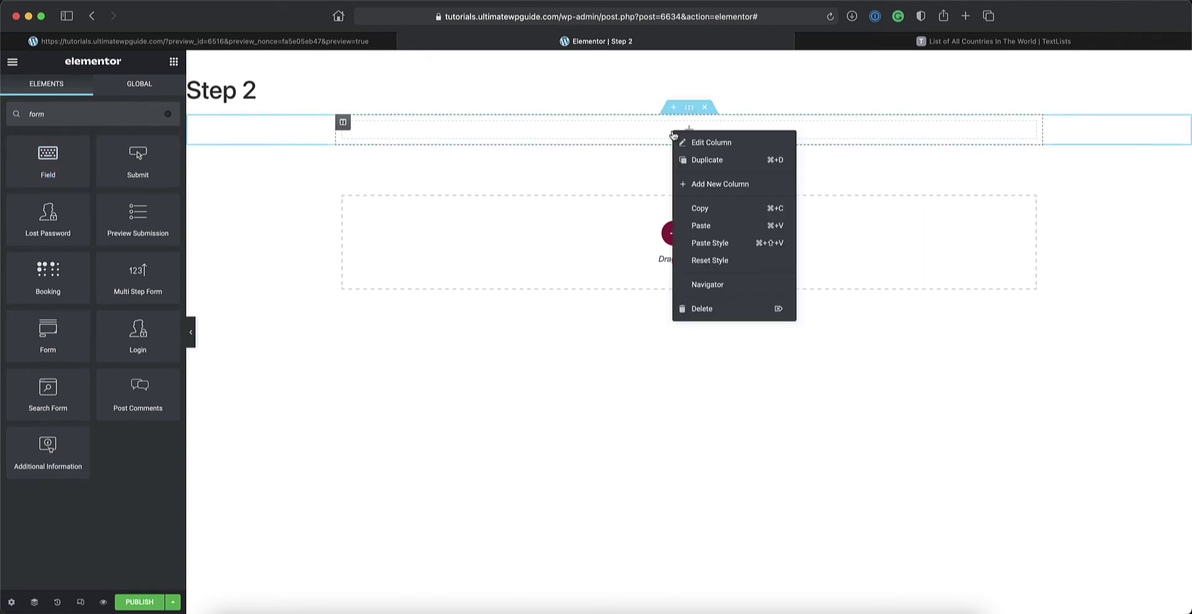
pyautogui.click(703, 228)
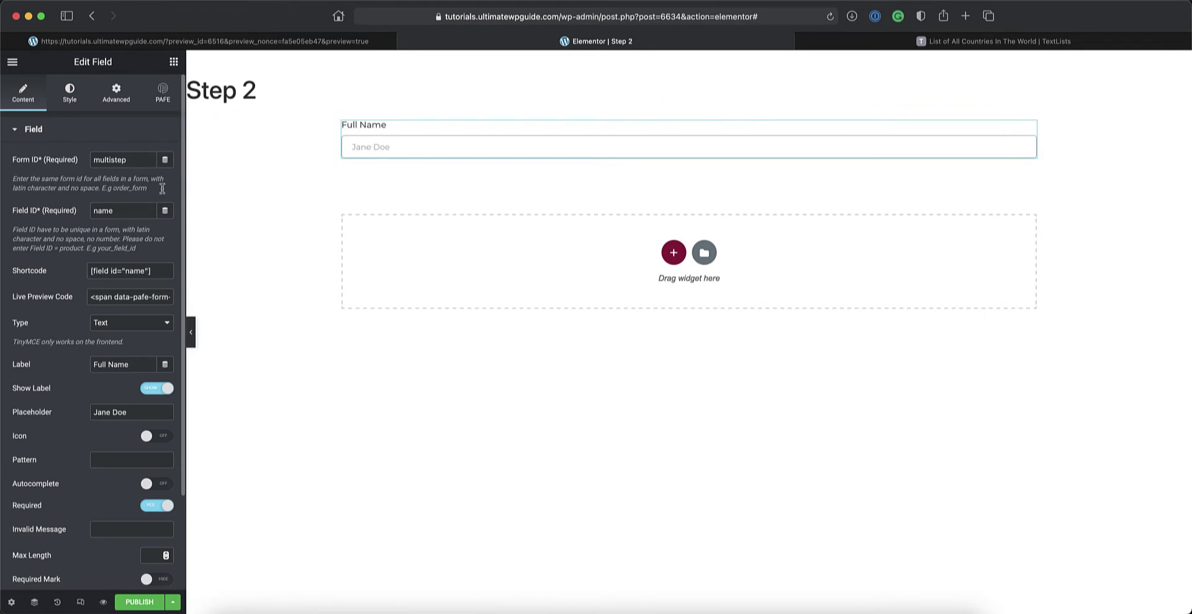
# - Change the field ID to destination, type to Image Select, label to Destination, and hide the label
pyautogui.moveTo(124, 211); pyautogui.dragTo(85, 213)
pyautogui.write('destination')
pyautogui.click(114, 324)
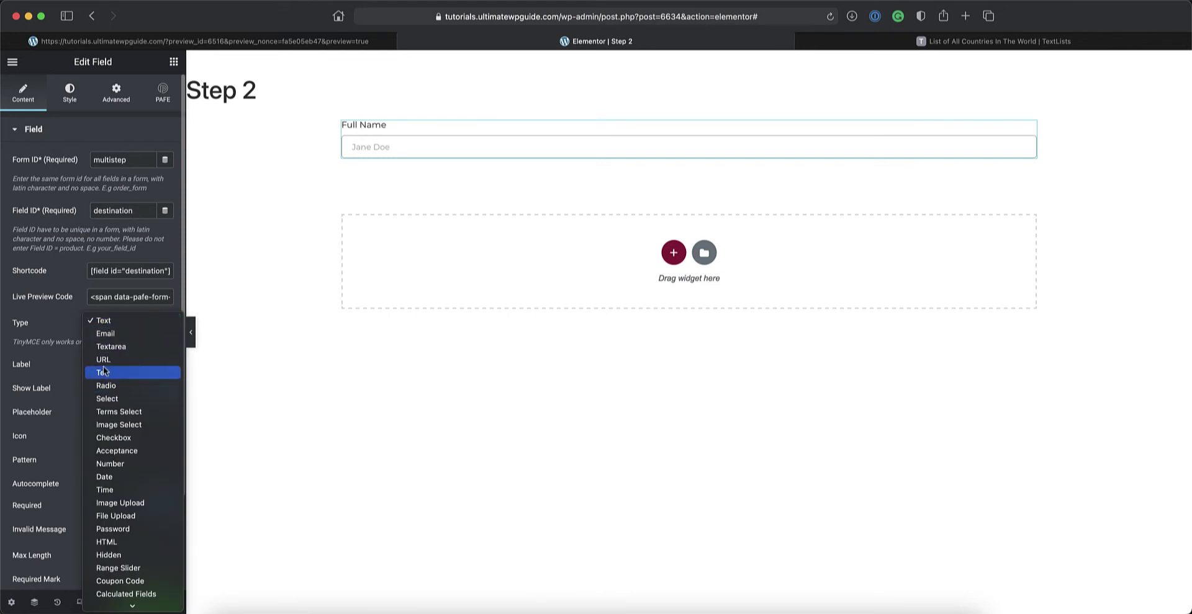
pyautogui.click(116, 427)
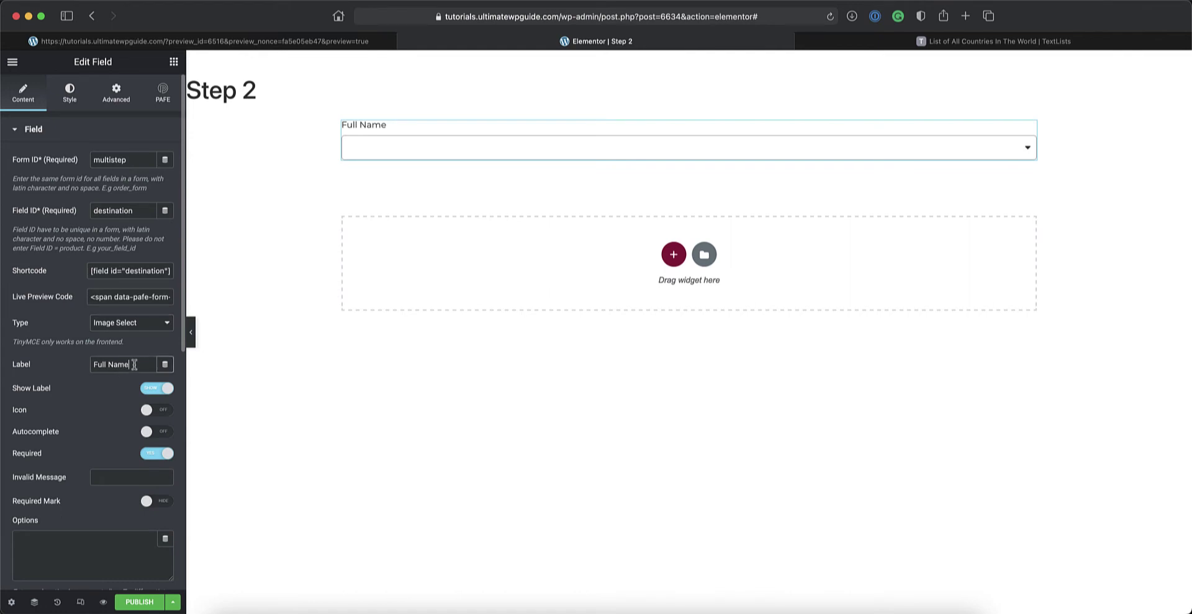
pyautogui.tripleClick(125, 365)
pyautogui.write('Destination')
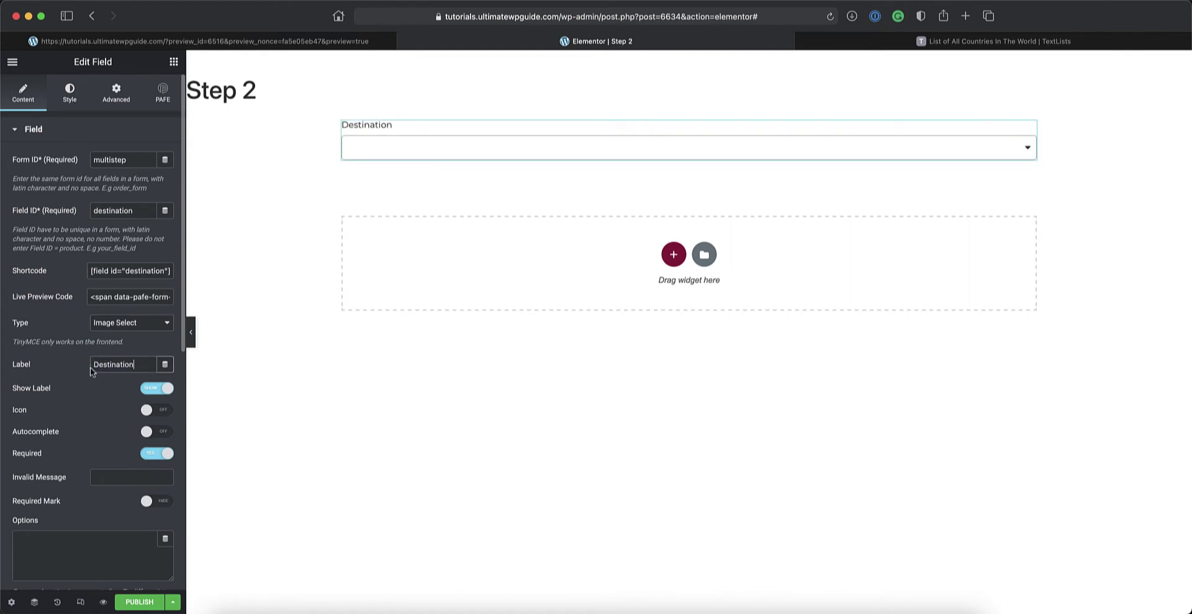
pyautogui.scroll(-2, 98, 384)
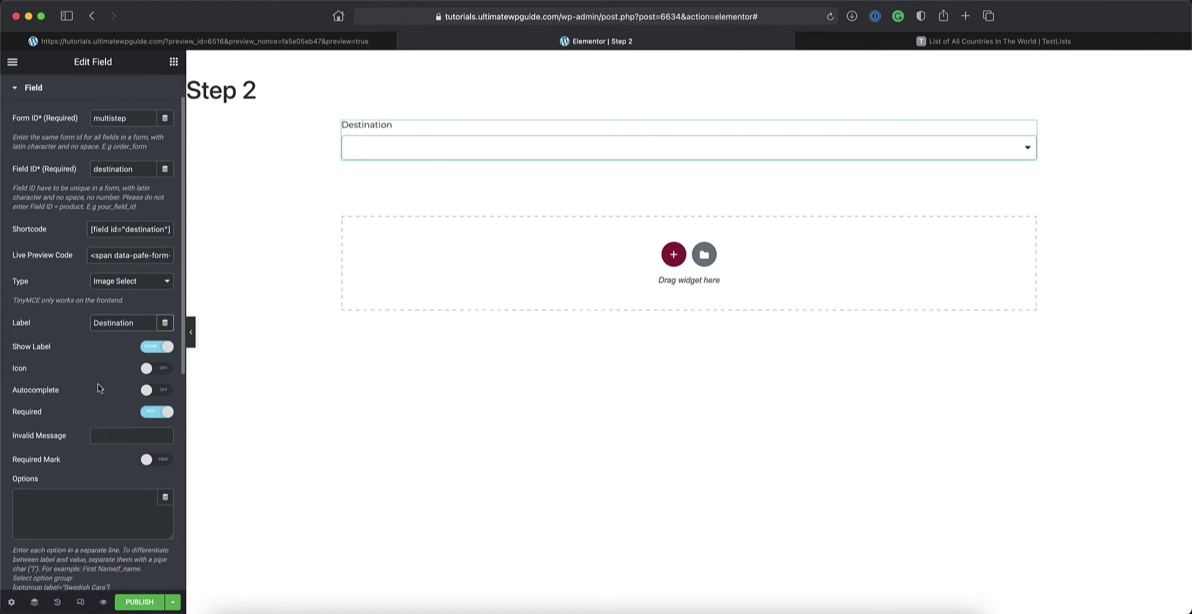
pyautogui.click(149, 346)
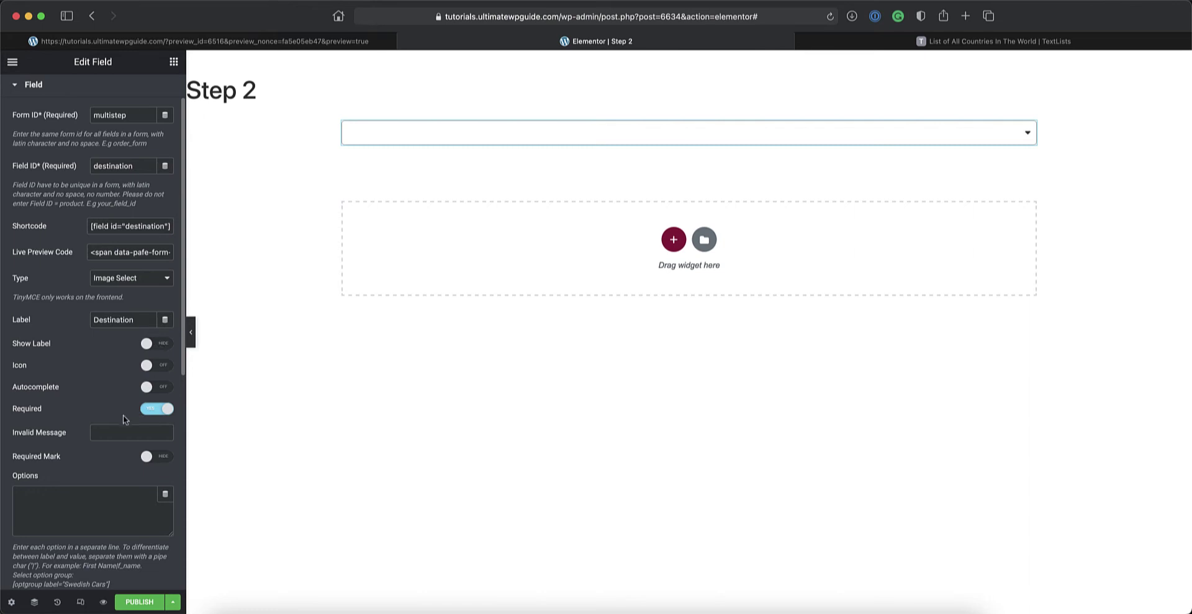
pyautogui.scroll(-3, 106, 421)
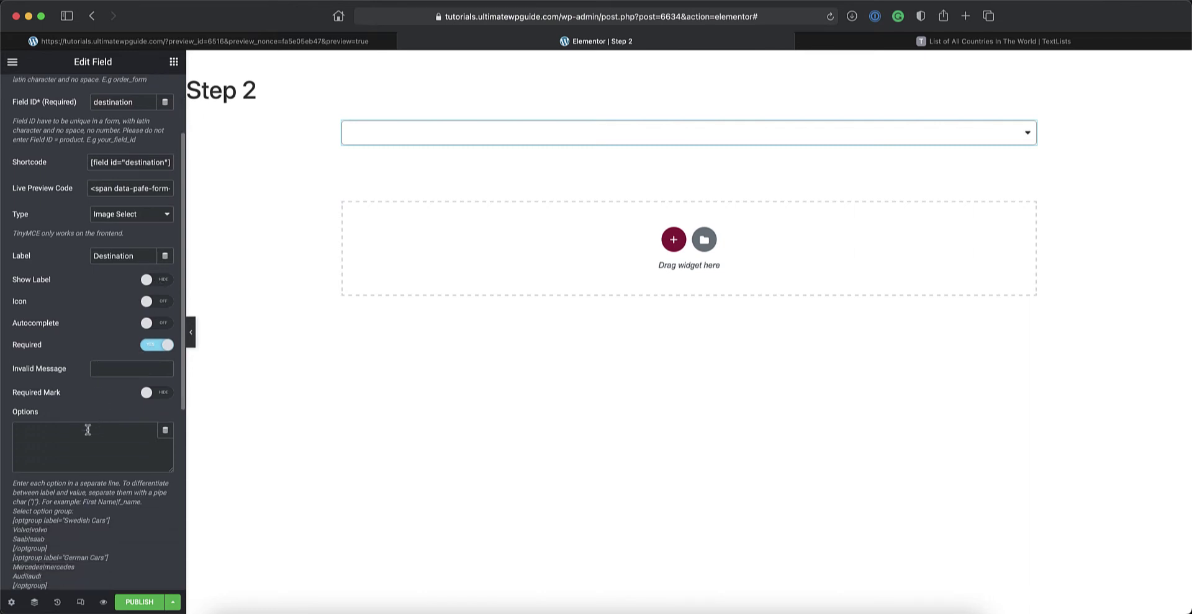
pyautogui.scroll(-10, 88, 430)
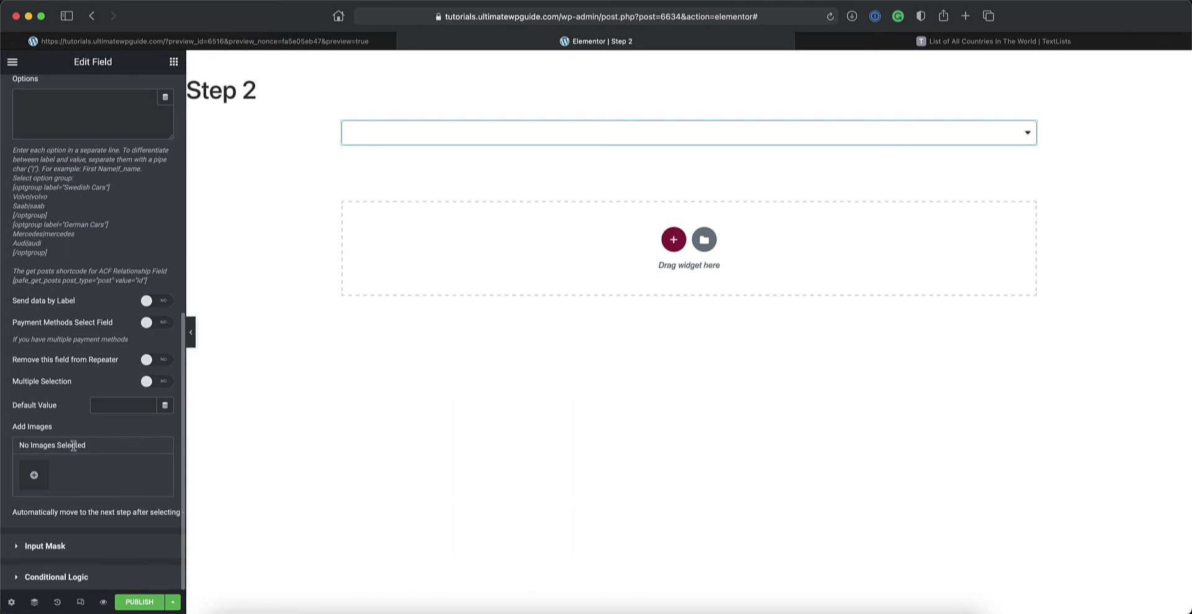
# - Insert a gallery of the Maldives, Mauritius, Seyschelles and Caribean Islands images into the field
pyautogui.click(34, 476)
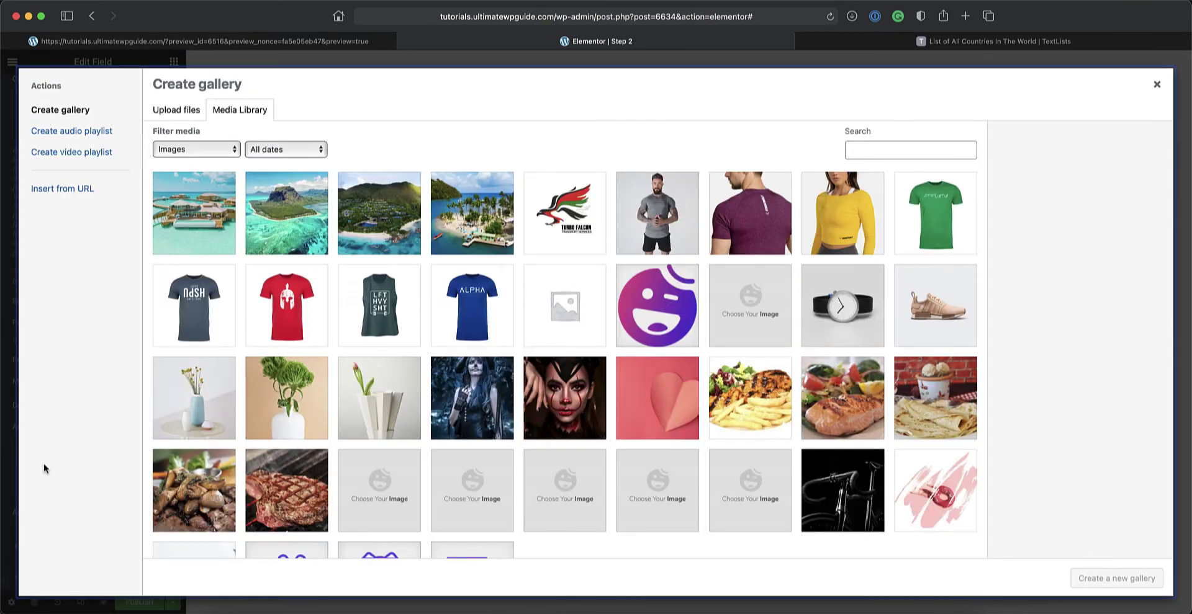
pyautogui.click(186, 217)
pyautogui.click(273, 214)
pyautogui.click(368, 216)
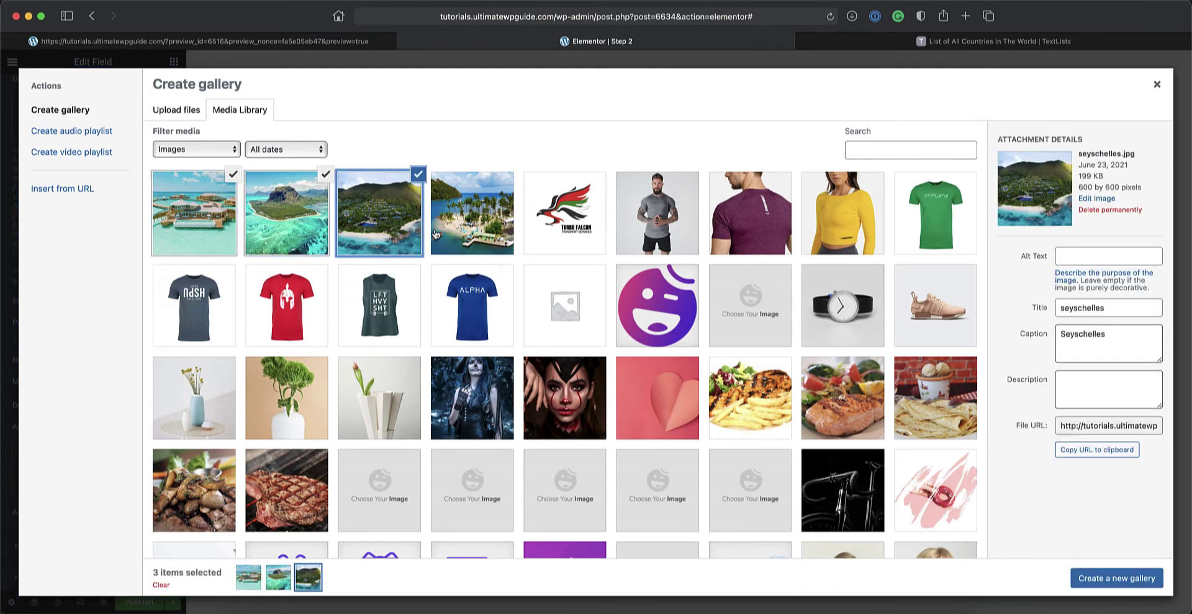
pyautogui.click(436, 234)
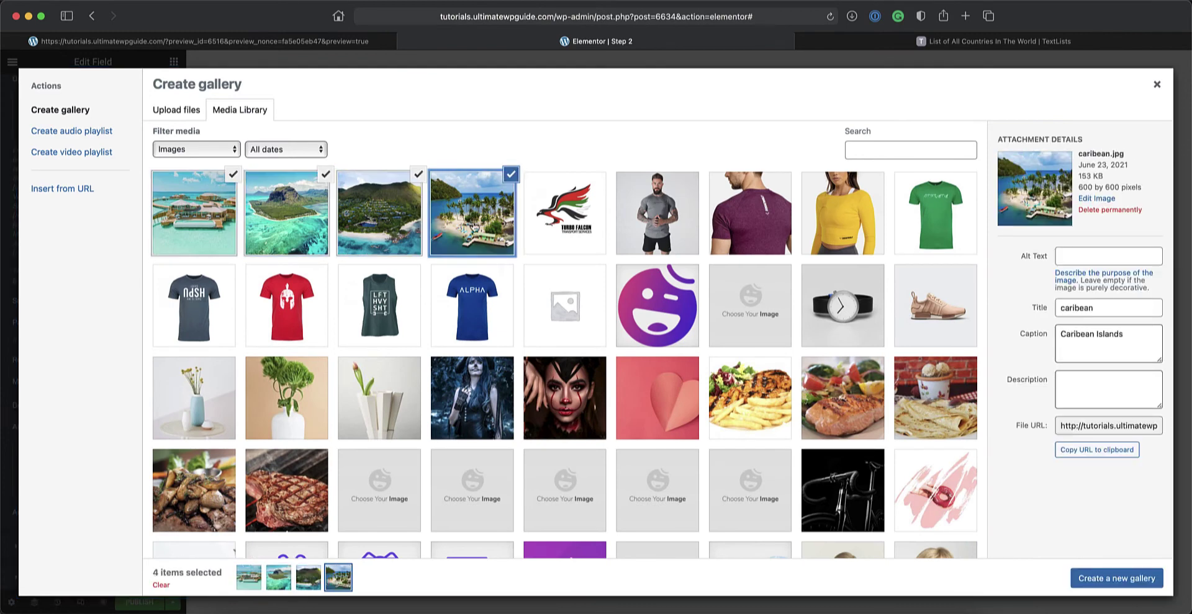
pyautogui.click(1106, 580)
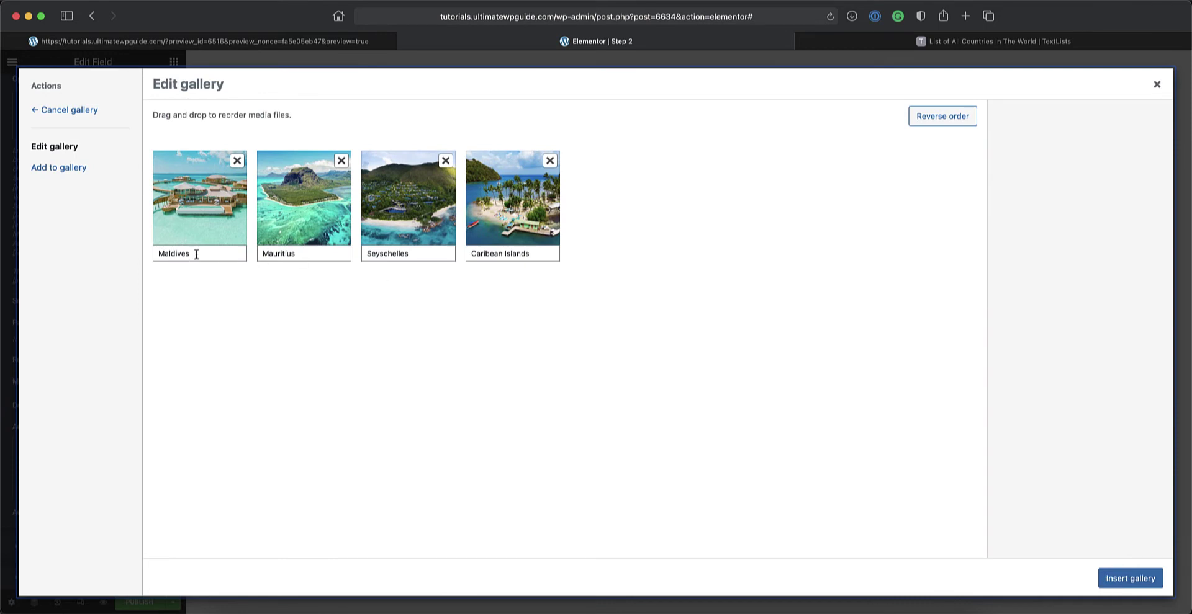
pyautogui.moveTo(196, 254); pyautogui.dragTo(160, 255)
pyautogui.moveTo(303, 255); pyautogui.dragTo(260, 255)
pyautogui.moveTo(411, 255); pyautogui.dragTo(364, 254)
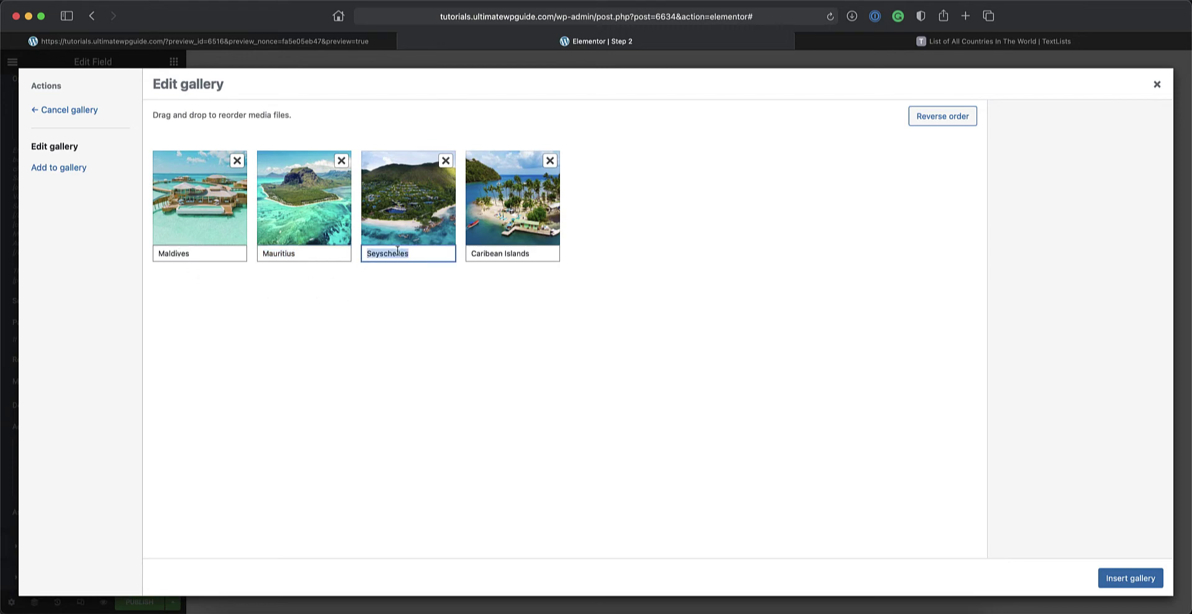
pyautogui.click(585, 264)
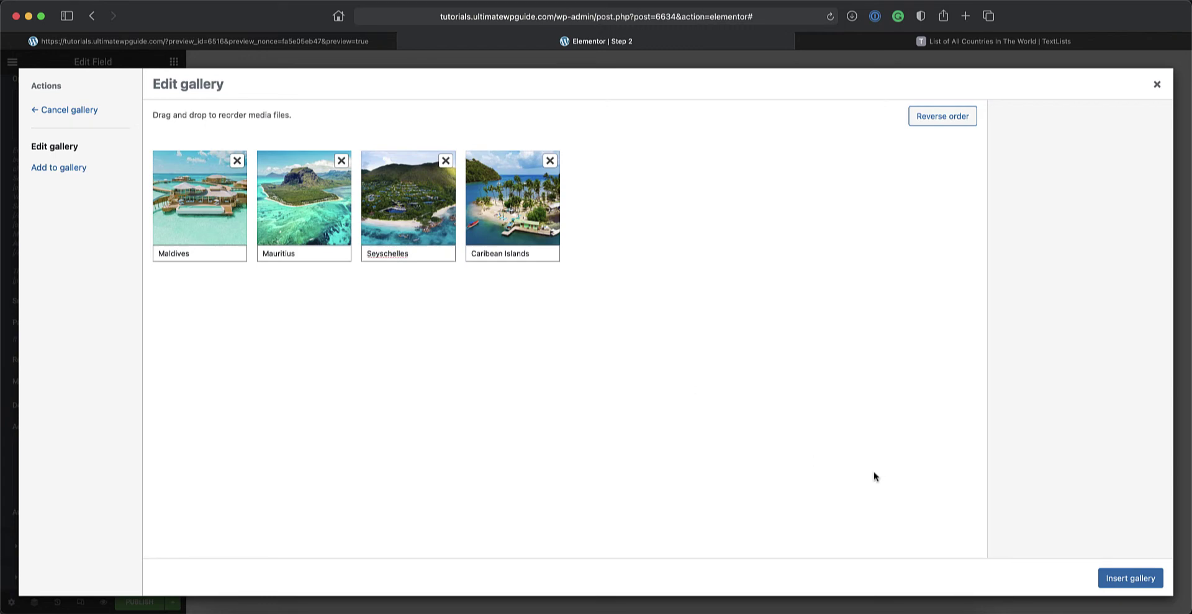
pyautogui.click(1128, 578)
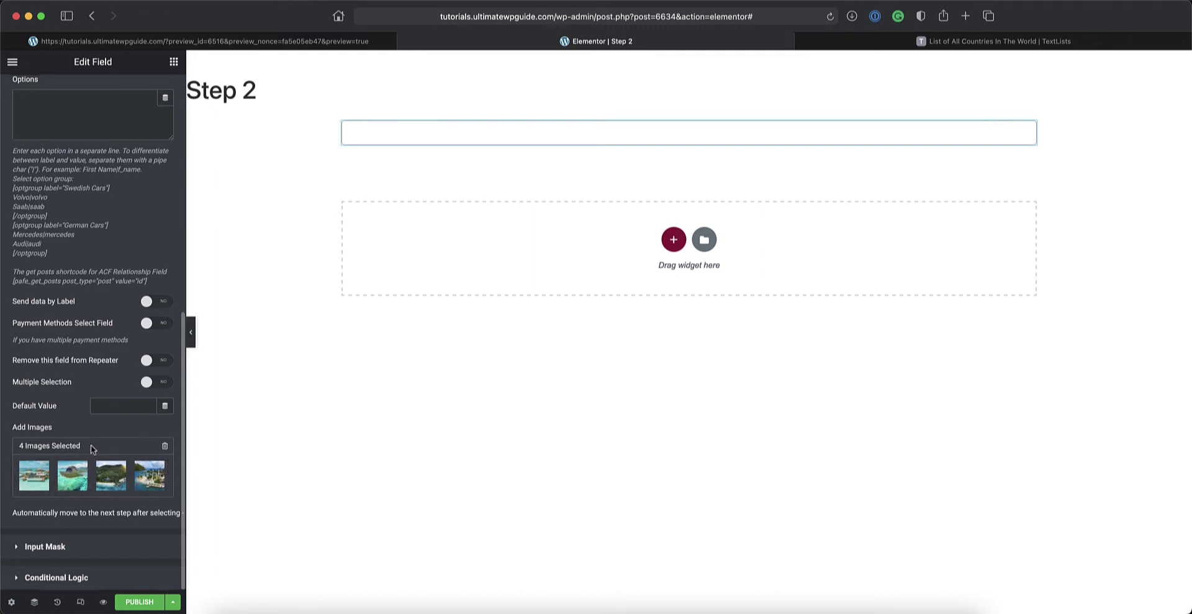
# - Enter the options Maldives, Mauritius, Seyschelles and caribean Islands, one per line
pyautogui.scroll(8, 91, 445)
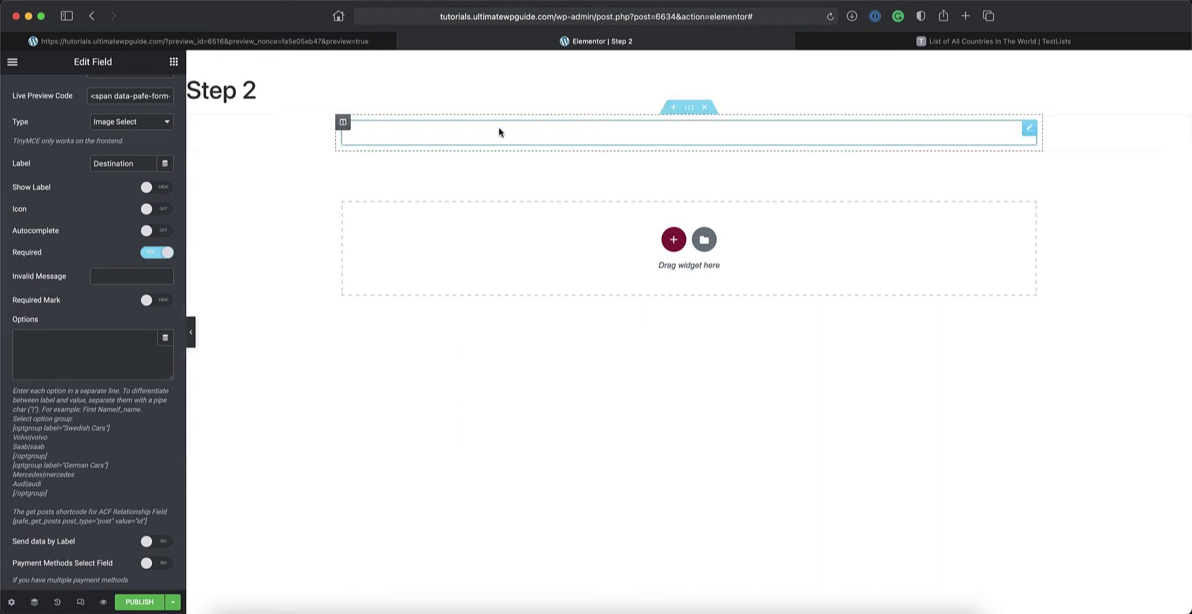
pyautogui.click(30, 340)
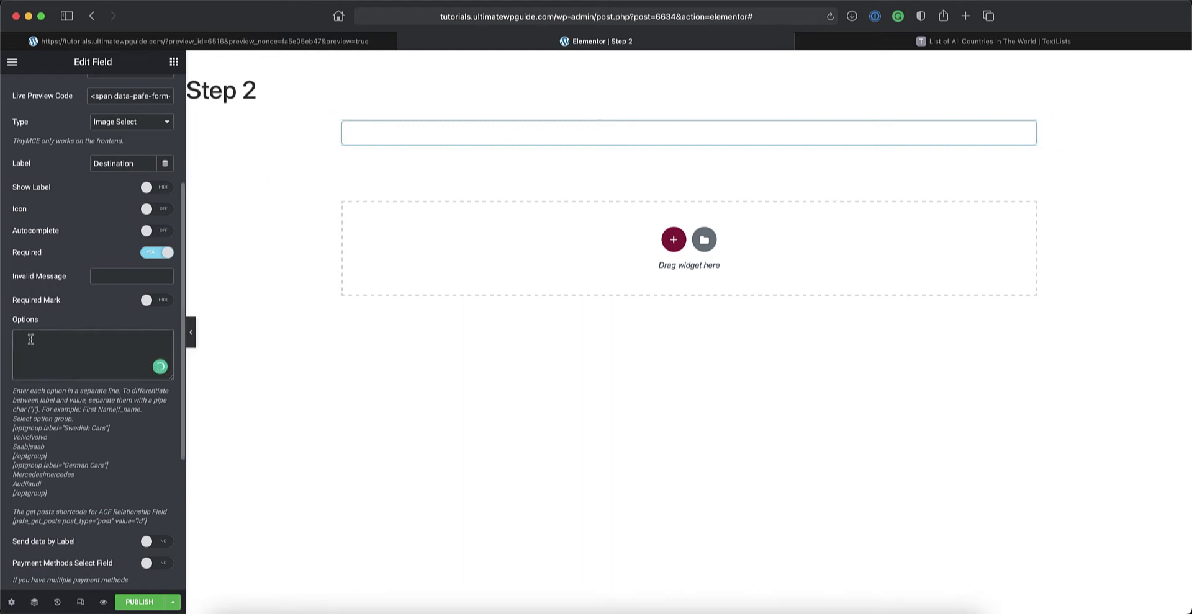
pyautogui.write('Maldives')
pyautogui.press('Return')
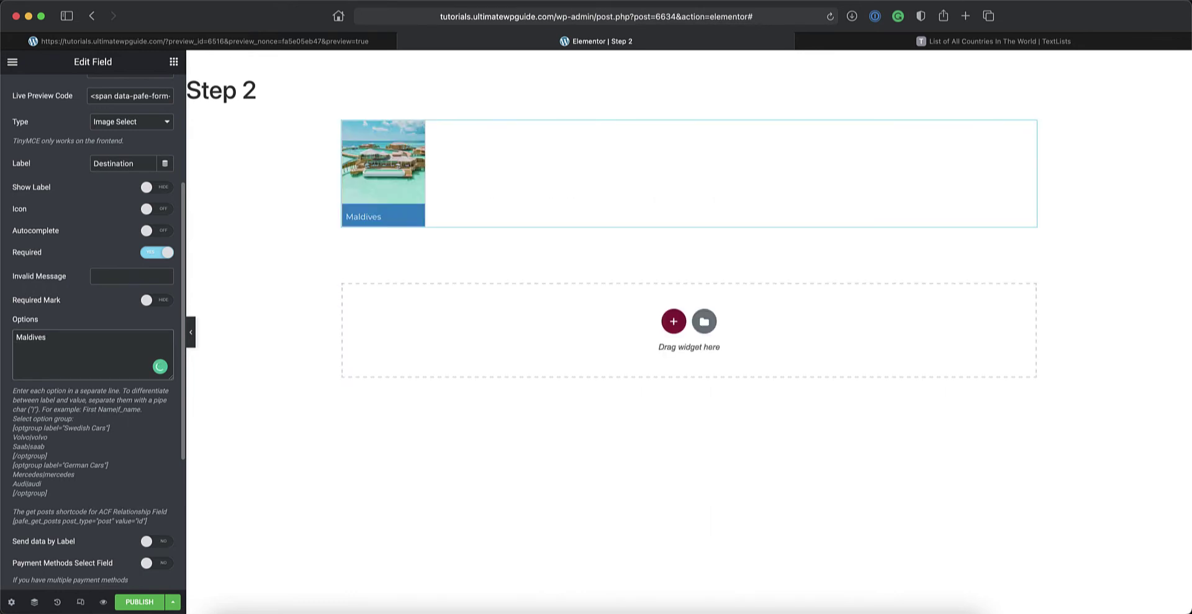
pyautogui.write('Mauritius')
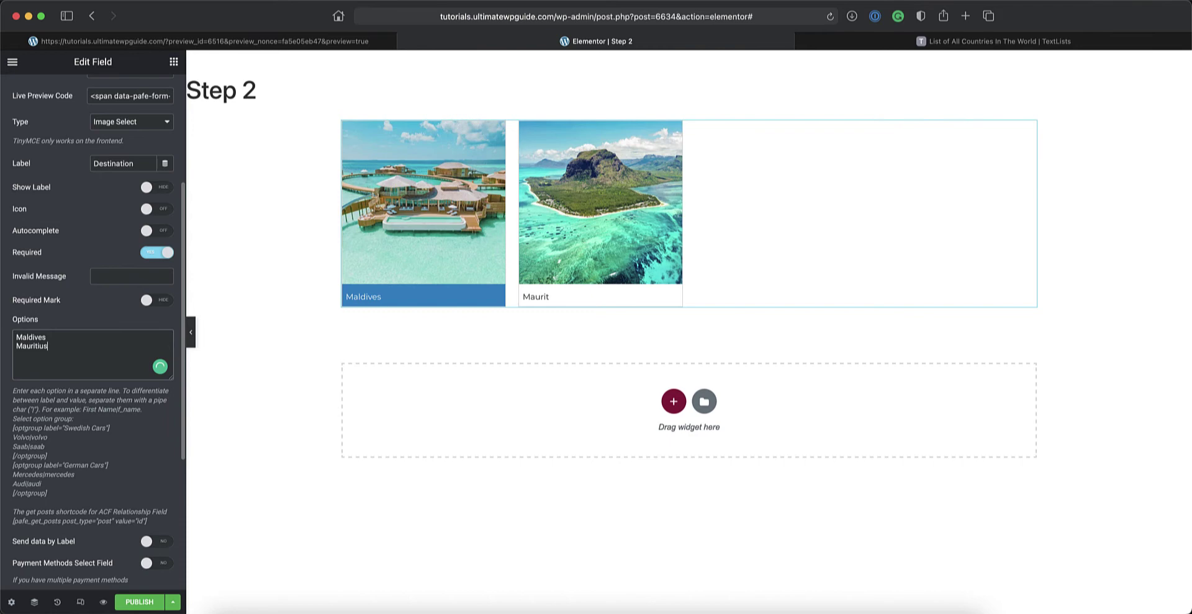
pyautogui.press('Return')
pyautogui.write('Seysche')
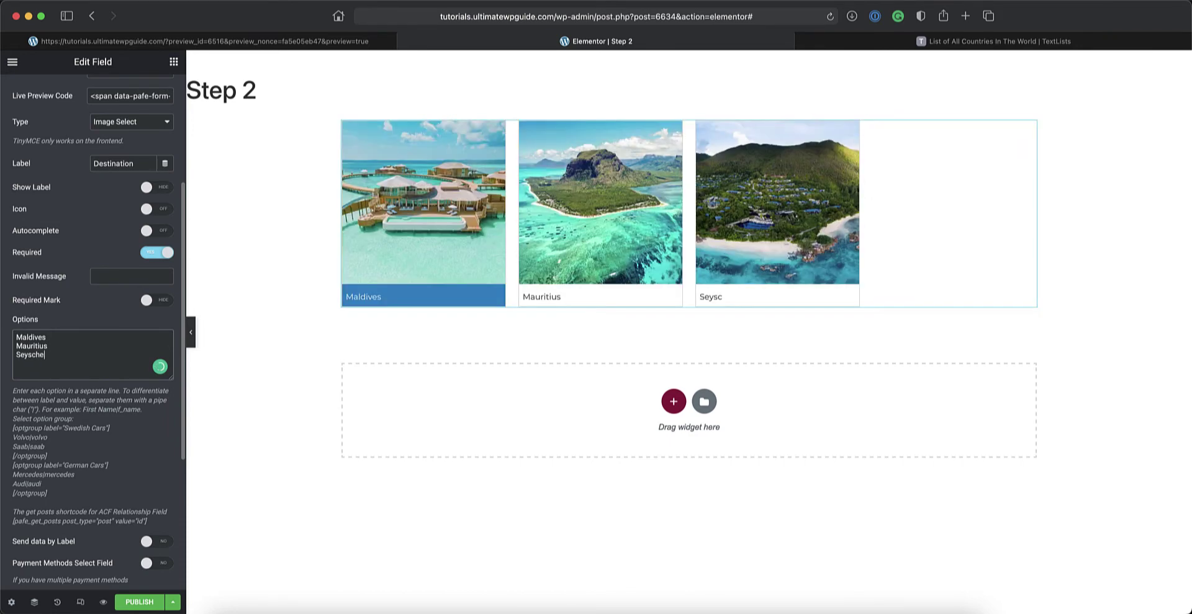
pyautogui.write('lles')
pyautogui.press('Return')
pyautogui.write('caribean Is')
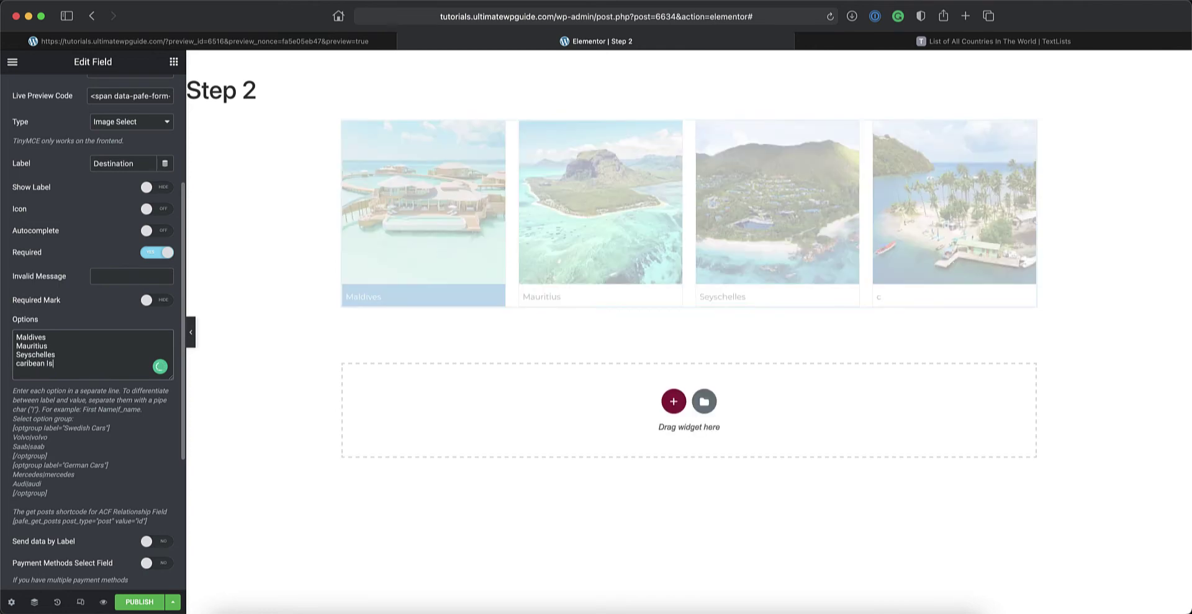
pyautogui.write('lands')
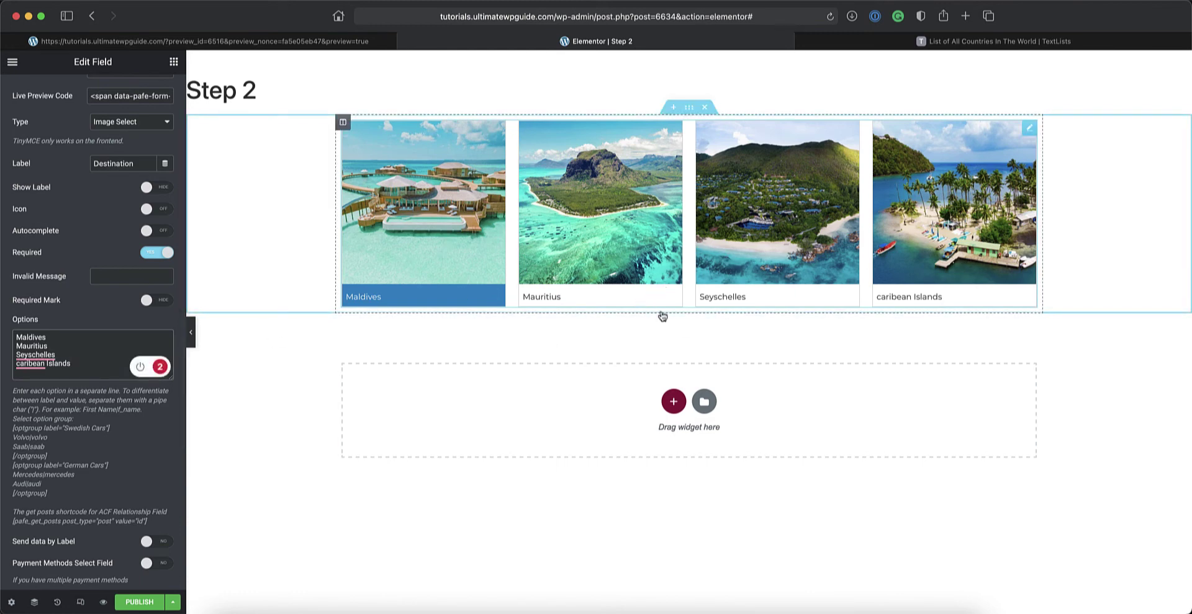
# - Capitalise 'Caribean Islands' and click each destination image in the preview to test selection
pyautogui.click(727, 302)
pyautogui.click(890, 300)
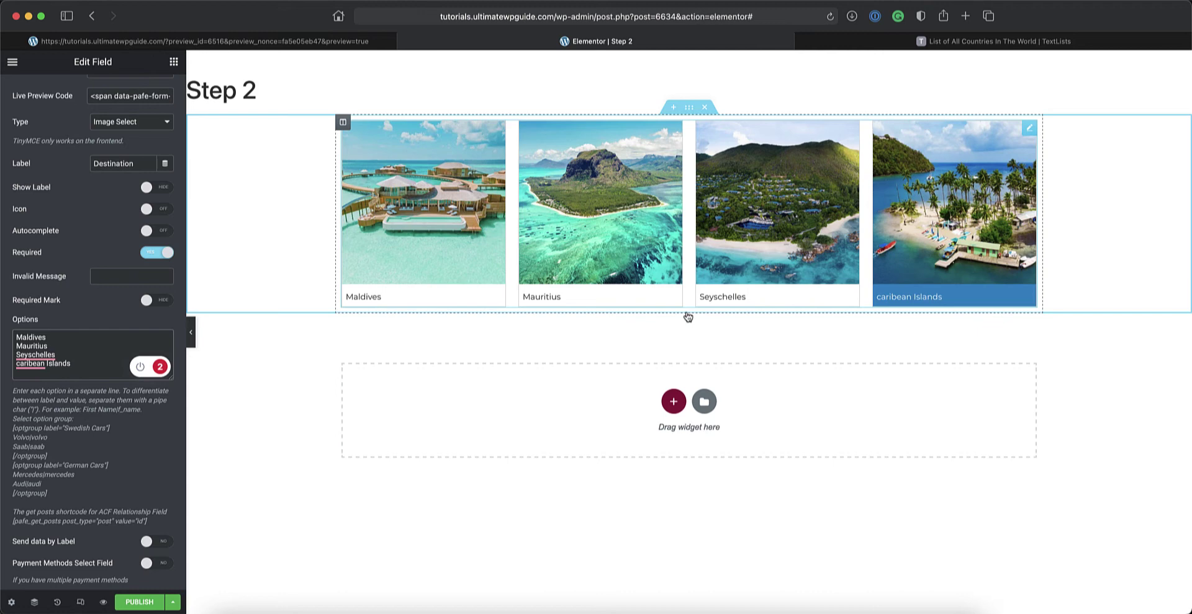
pyautogui.click(629, 302)
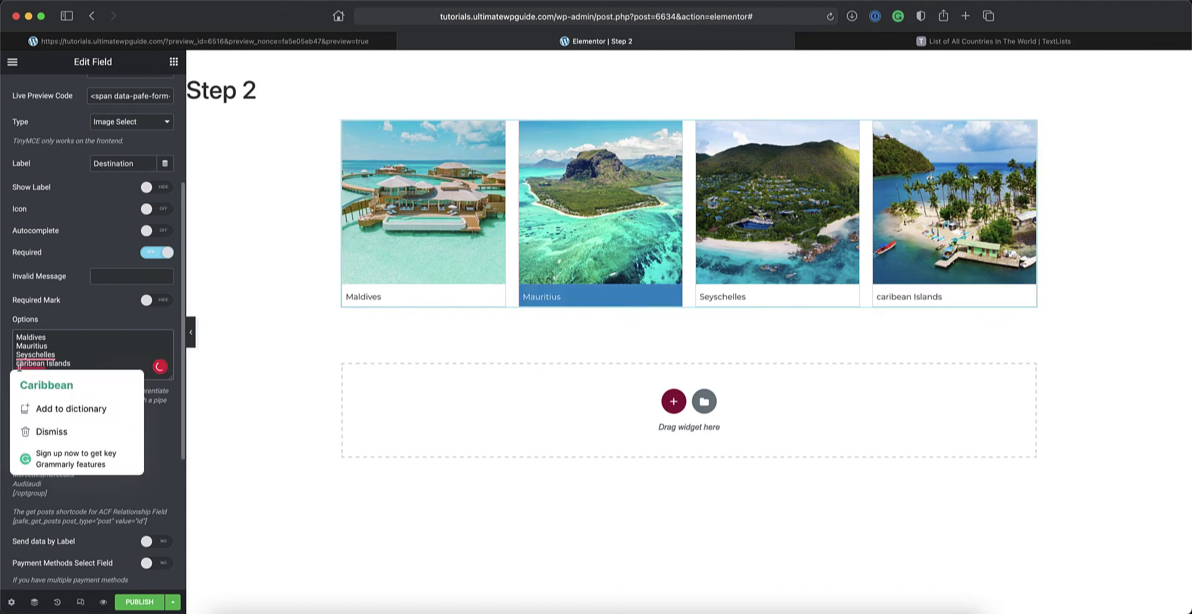
pyautogui.write('C')
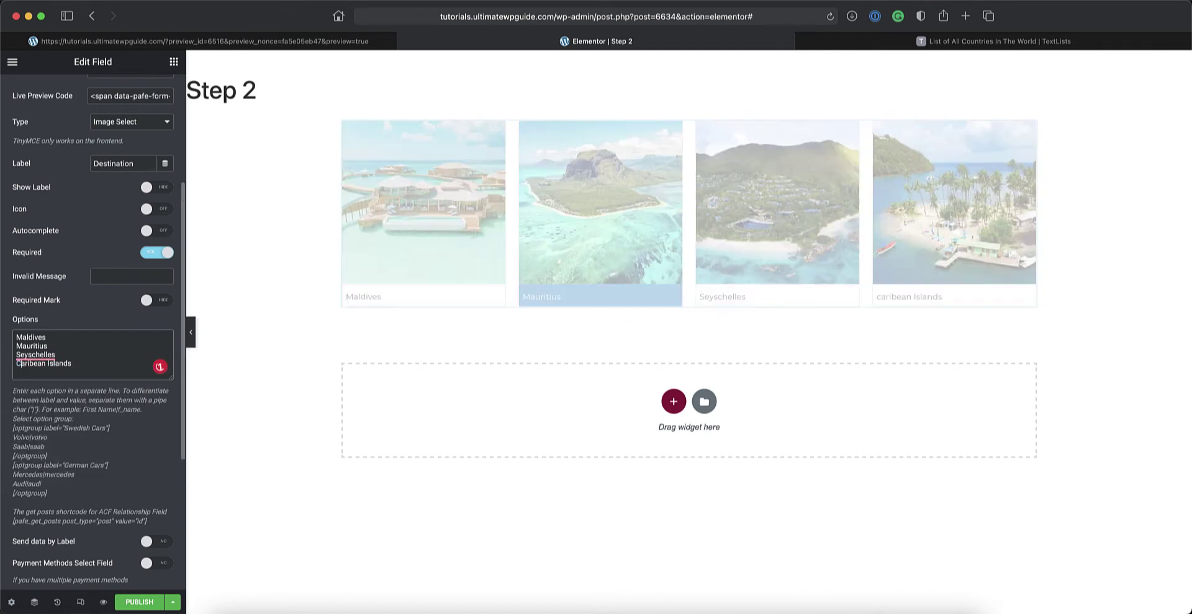
pyautogui.click(920, 298)
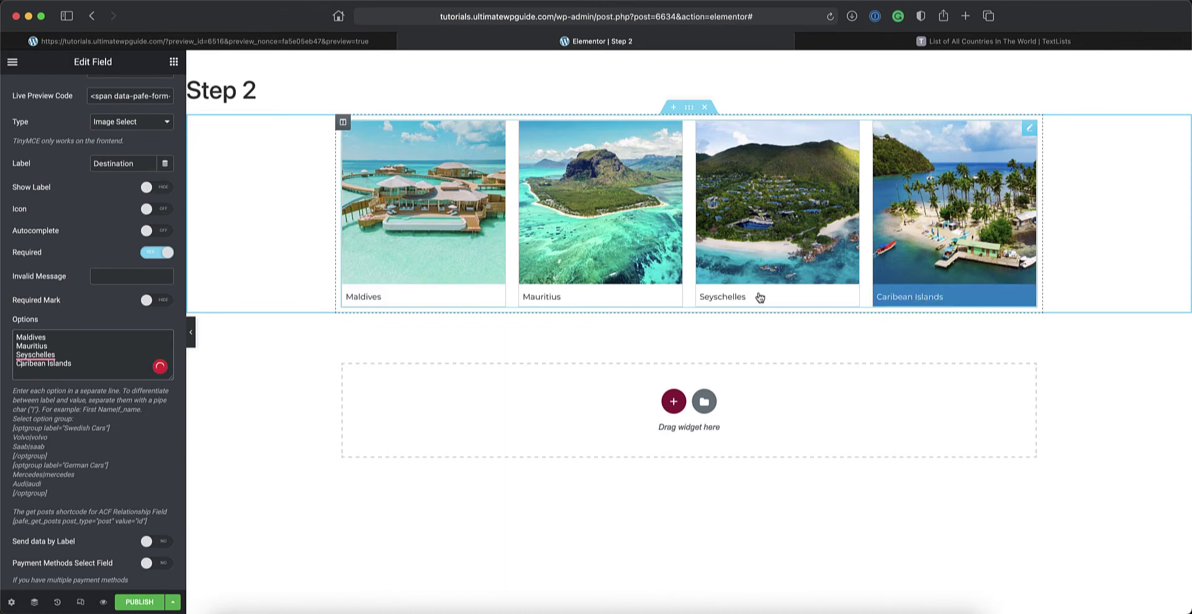
pyautogui.click(741, 298)
pyautogui.click(599, 303)
pyautogui.click(425, 299)
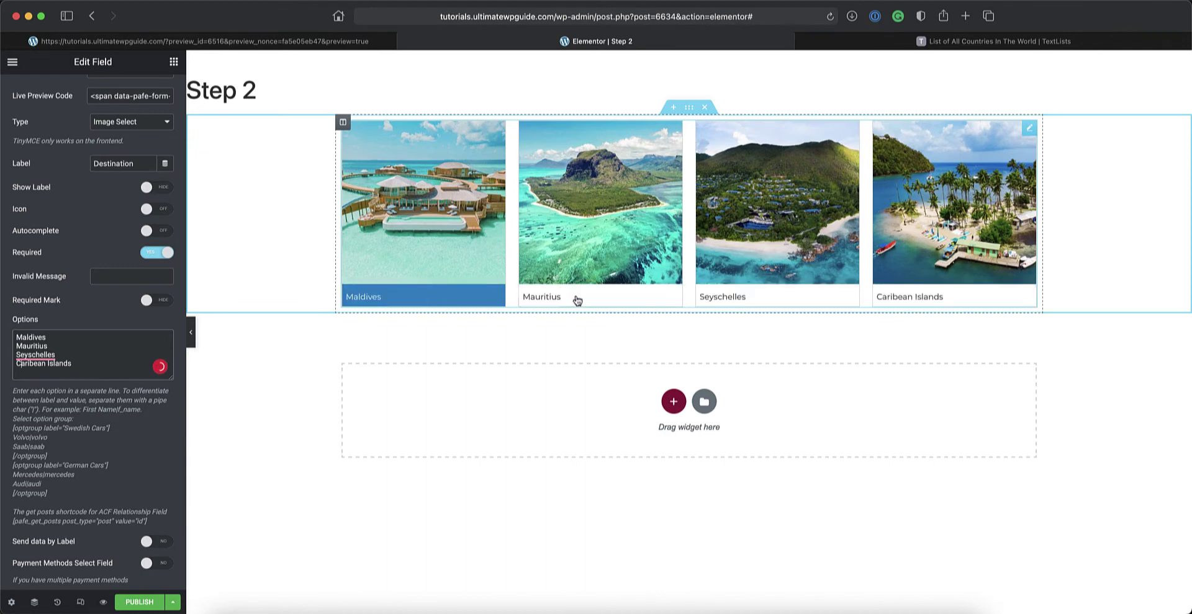
pyautogui.click(576, 300)
pyautogui.click(727, 297)
pyautogui.click(914, 297)
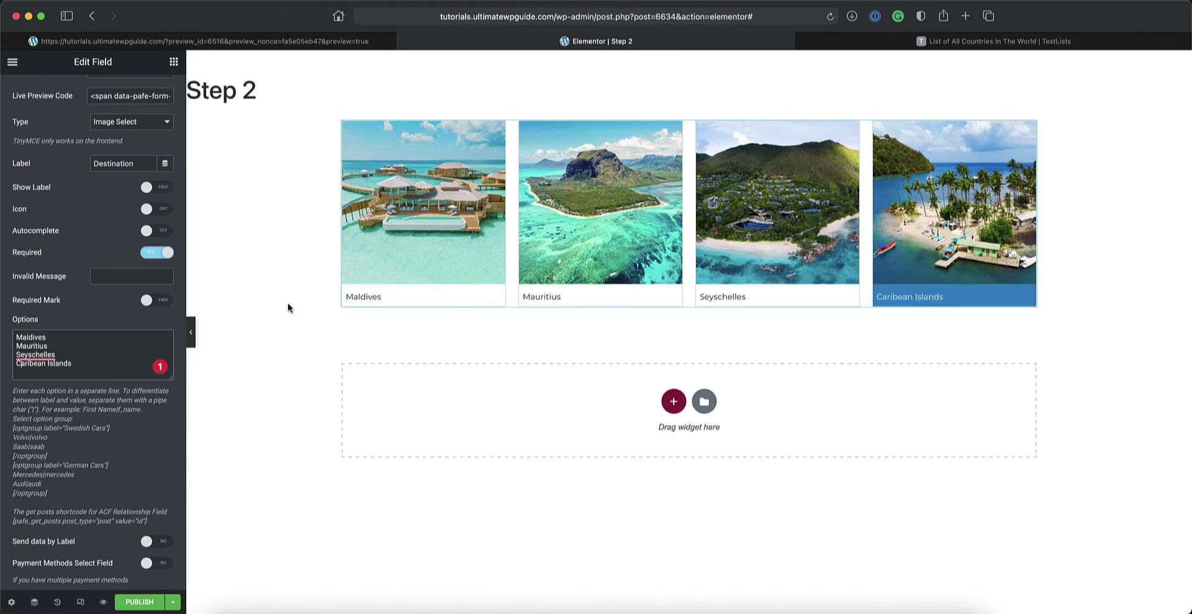
pyautogui.scroll(4, 80, 236)
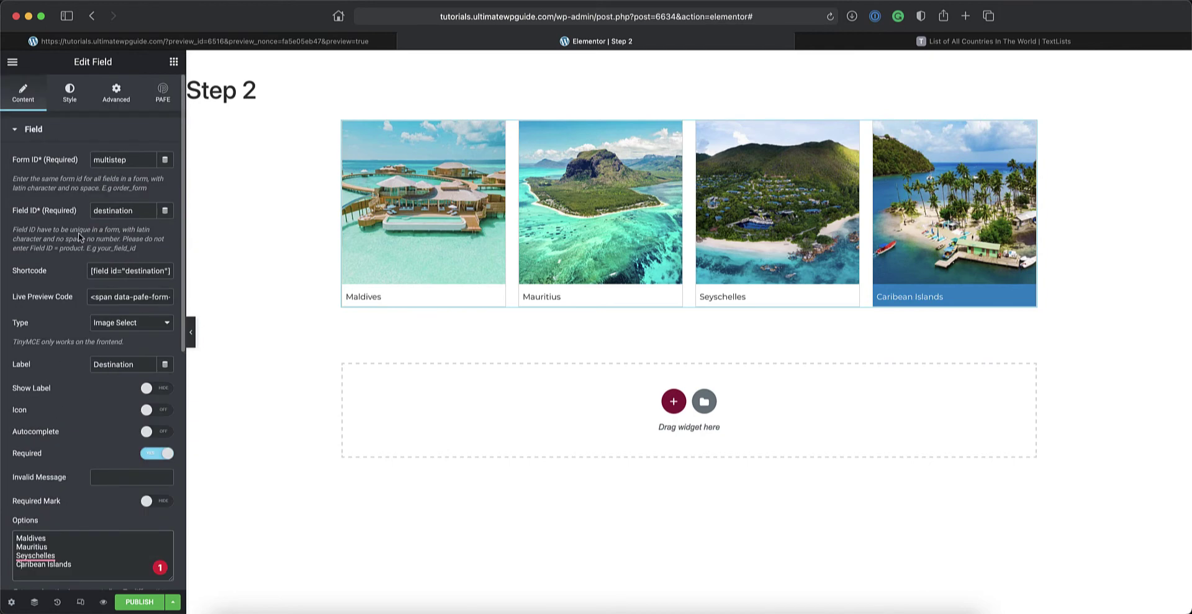
# - Style the image captions in Montserrat at 15 px and centre-align them
pyautogui.click(65, 100)
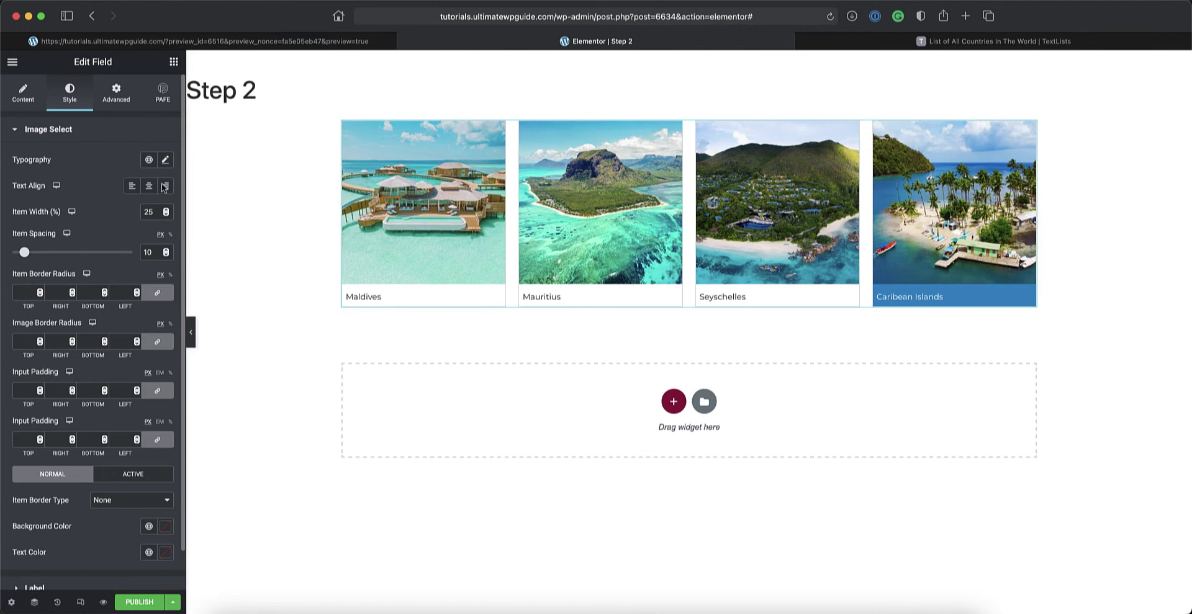
pyautogui.click(166, 161)
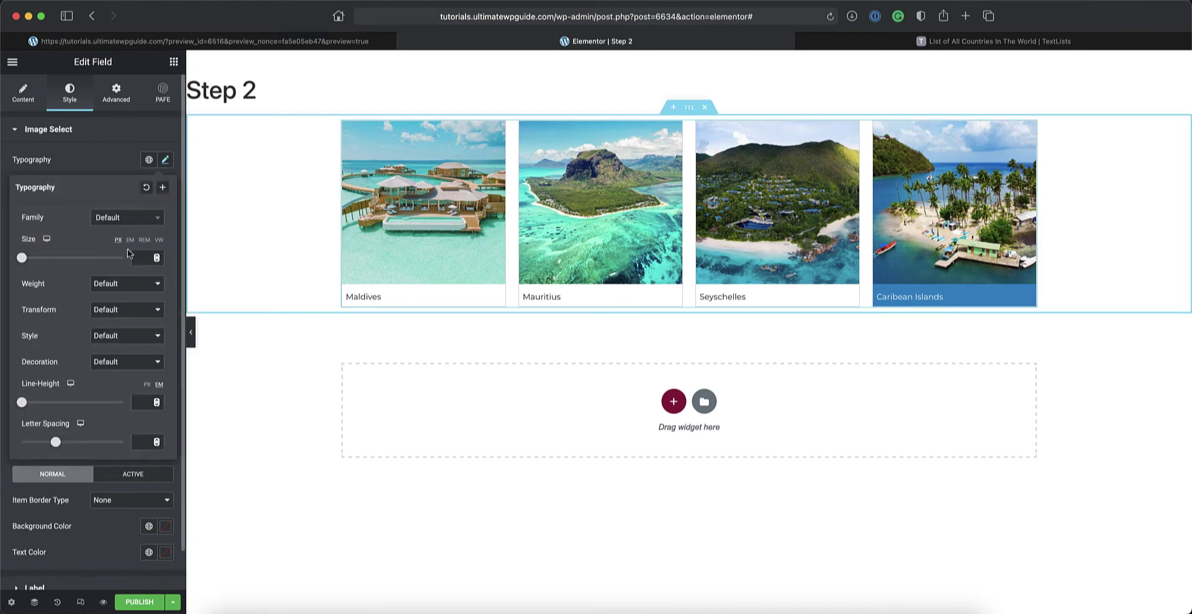
pyautogui.click(113, 218)
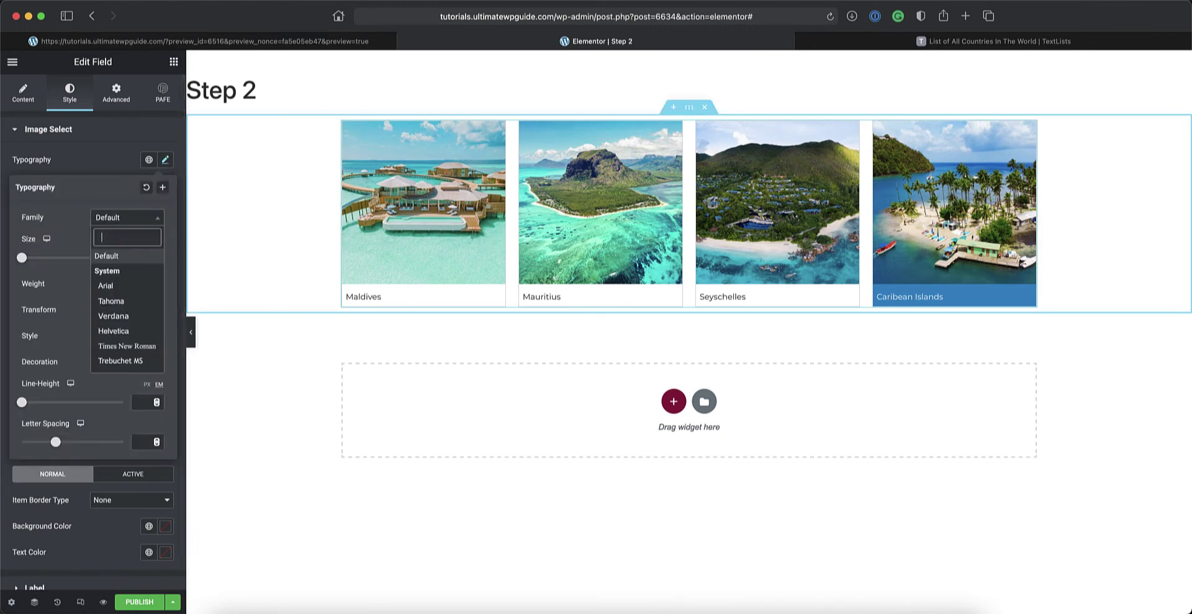
pyautogui.write('mont')
pyautogui.click(114, 302)
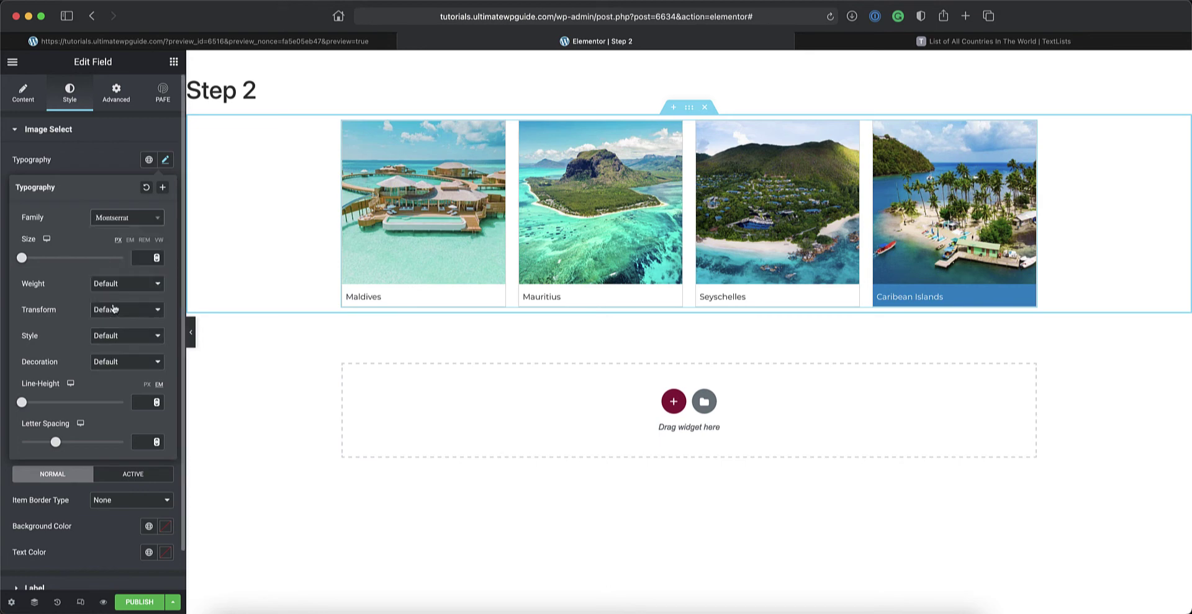
pyautogui.click(145, 259)
pyautogui.write('15')
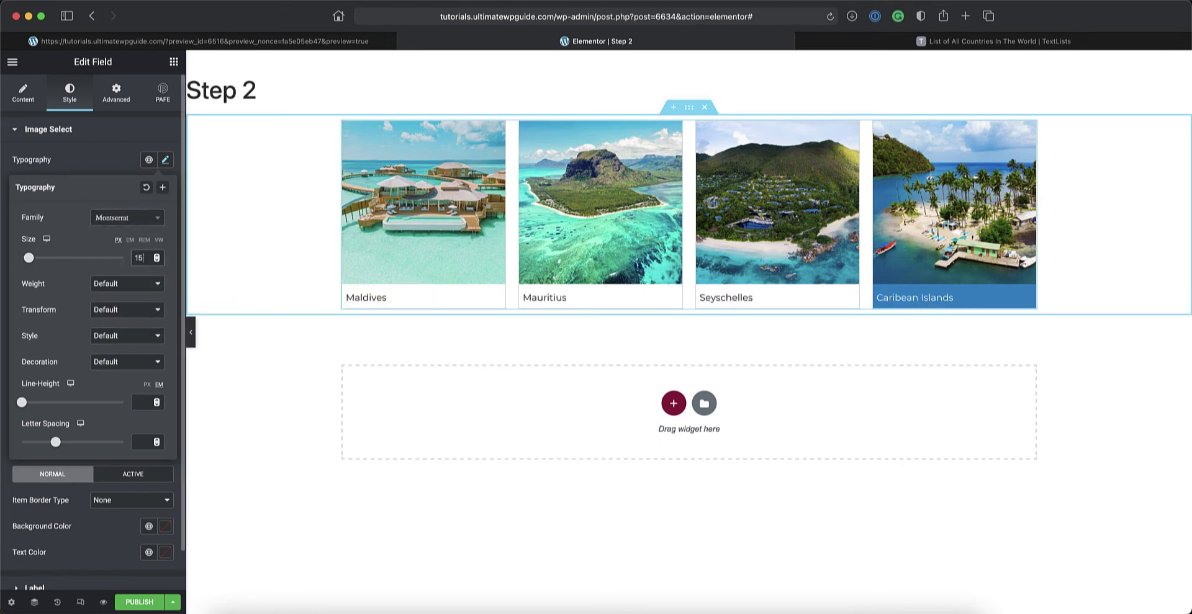
pyautogui.click(101, 163)
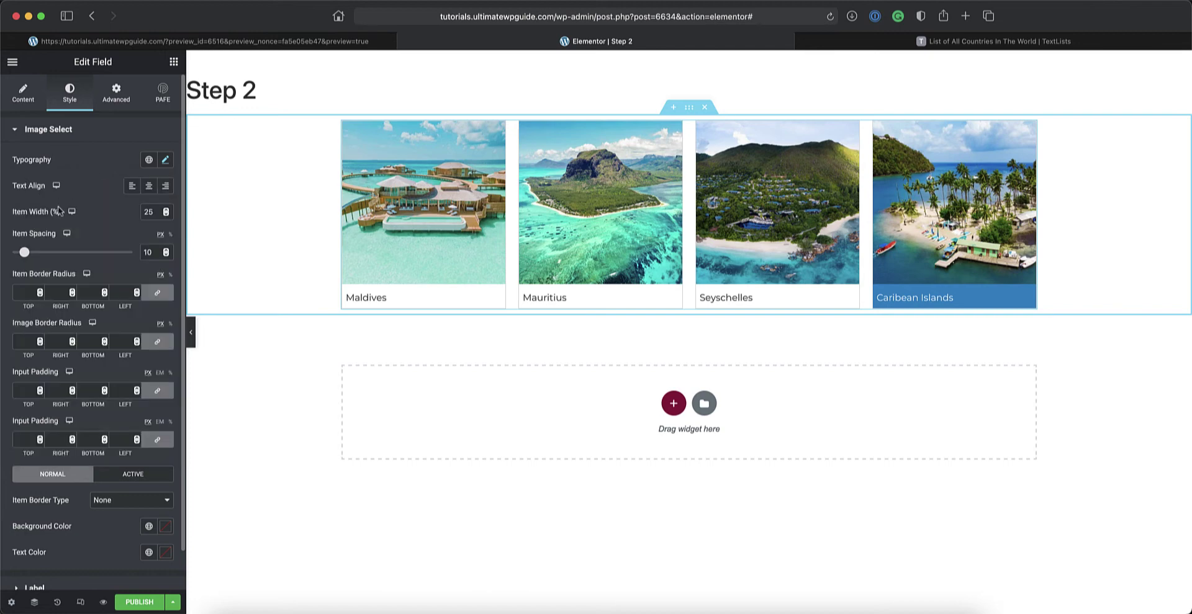
pyautogui.click(148, 188)
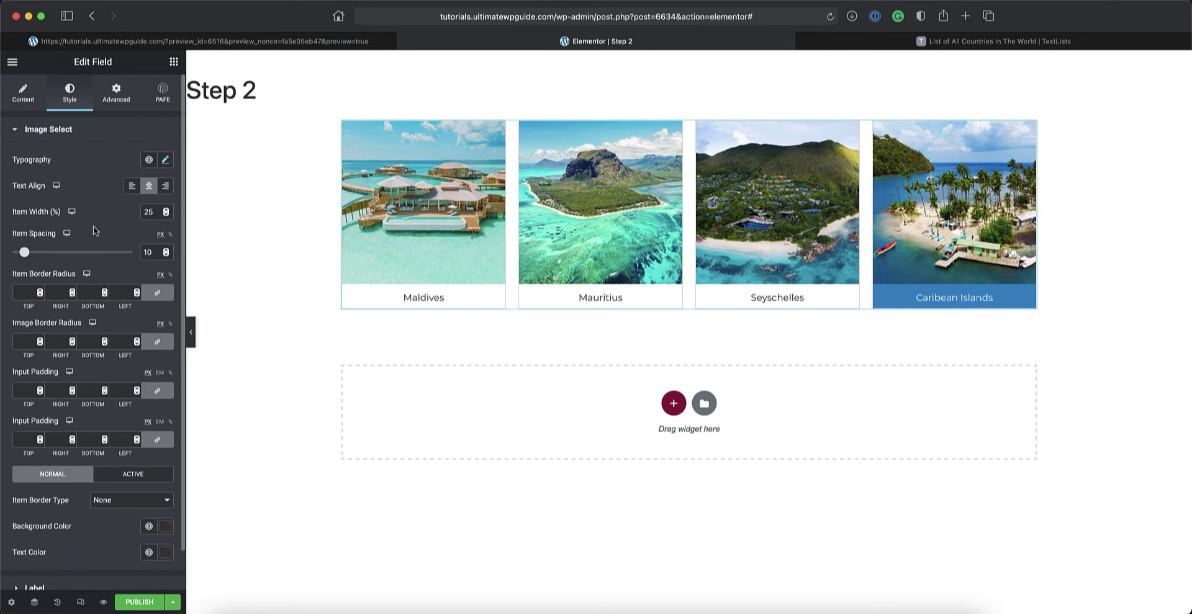
pyautogui.scroll(-2, 94, 230)
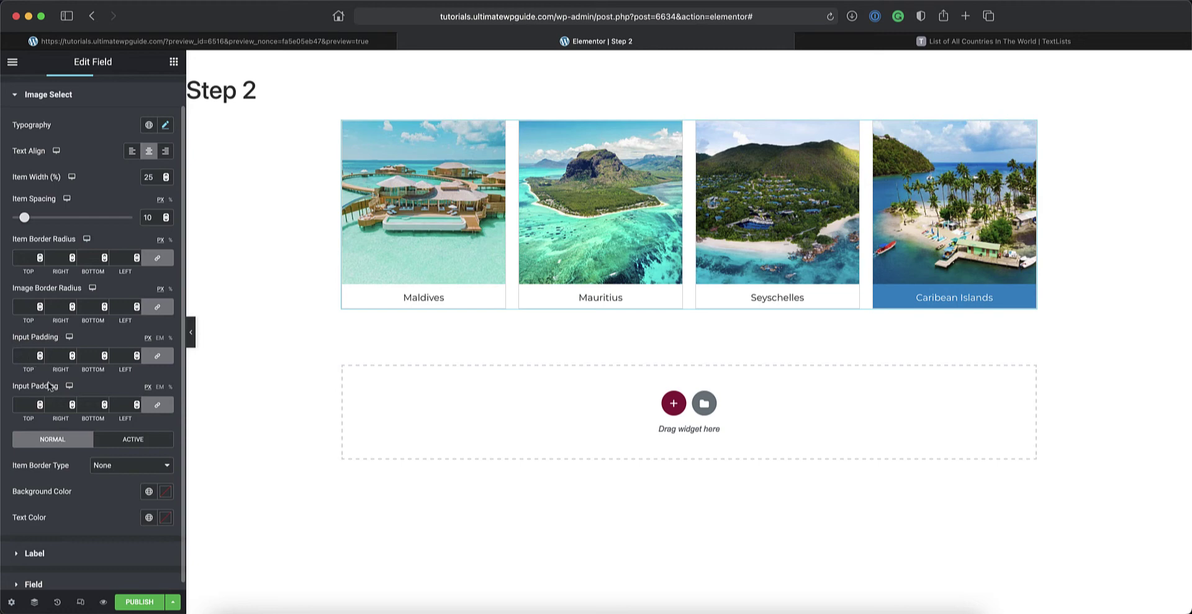
pyautogui.scroll(-1, 50, 386)
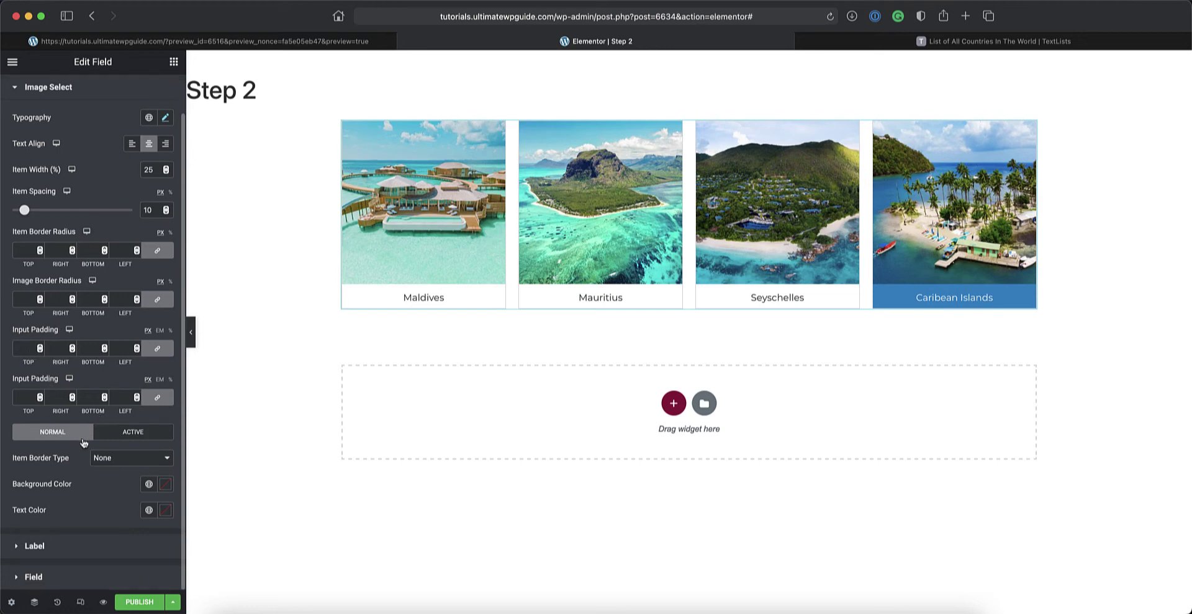
# - Set the label spacing to 10, review the label typography and field styles, then publish
pyautogui.click(62, 550)
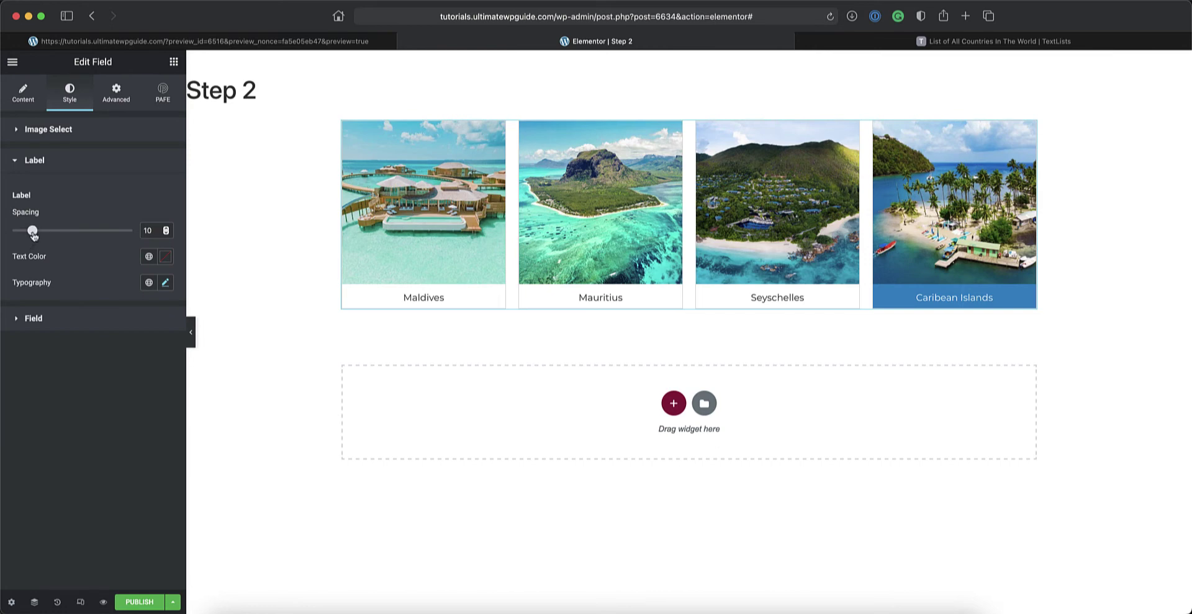
pyautogui.moveTo(34, 234)
pyautogui.mouseDown()
pyautogui.moveTo(61, 233)
pyautogui.moveTo(25, 236)
pyautogui.moveTo(59, 235)
pyautogui.moveTo(26, 235)
pyautogui.moveTo(45, 236)
pyautogui.moveTo(35, 238)
pyautogui.mouseUp()
pyautogui.moveTo(156, 232); pyautogui.dragTo(143, 231)
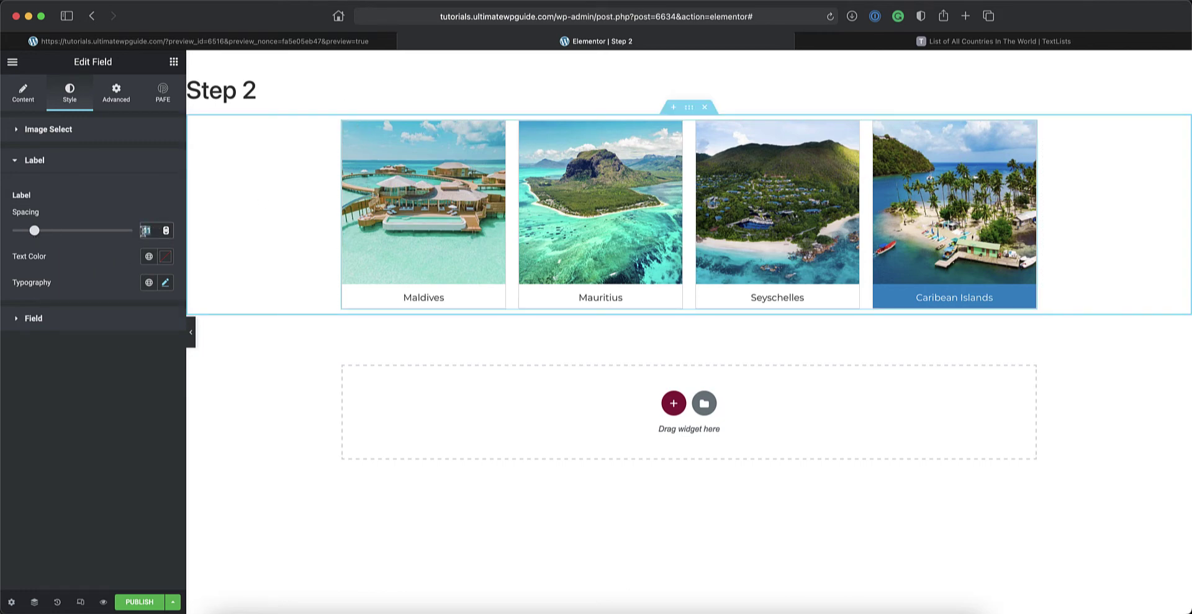
pyautogui.write('10')
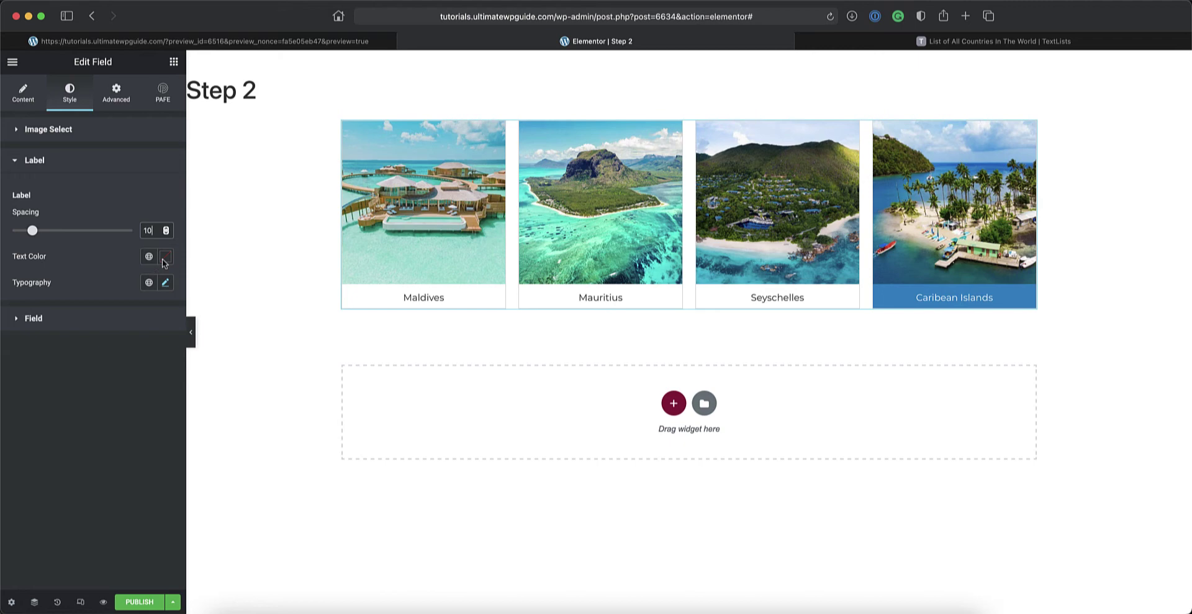
pyautogui.click(166, 284)
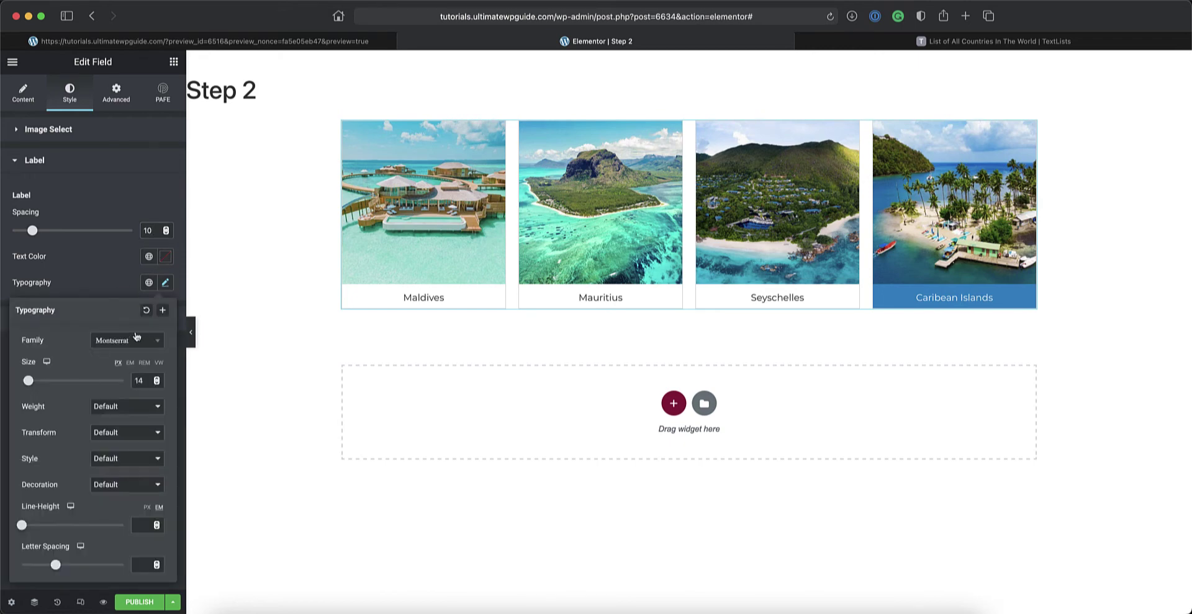
pyautogui.click(105, 285)
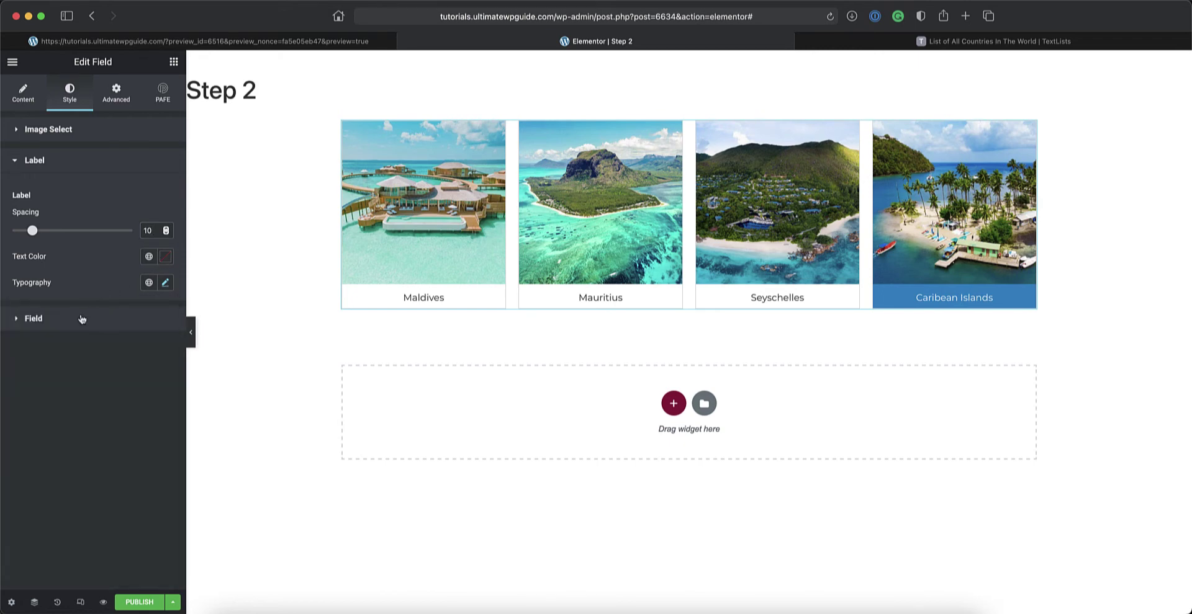
pyautogui.click(82, 319)
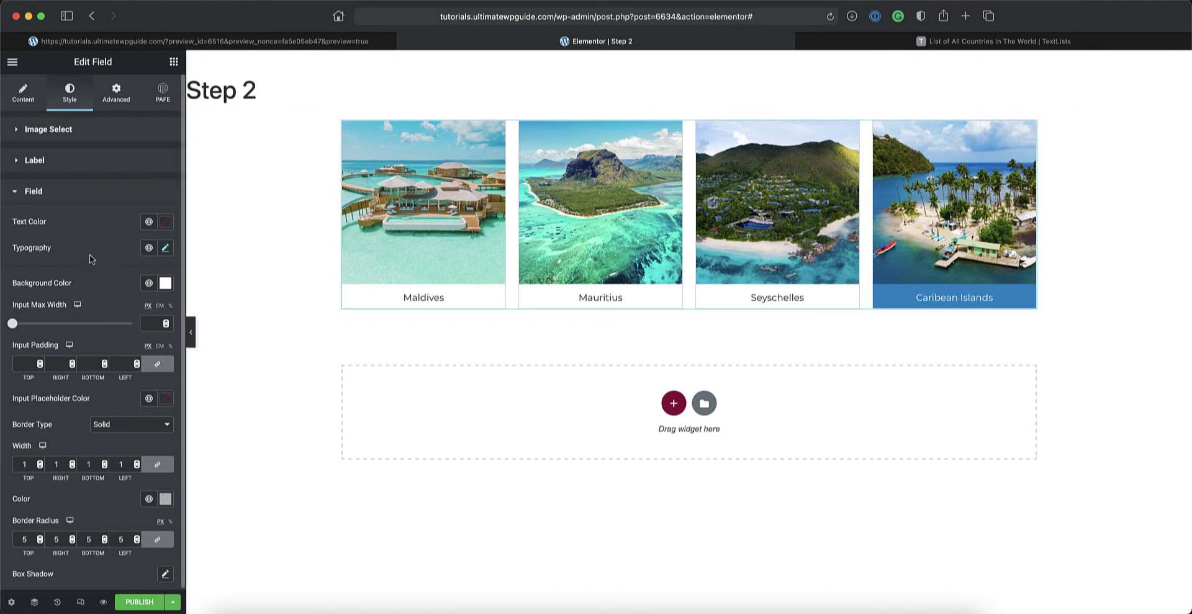
pyautogui.scroll(-1, 92, 258)
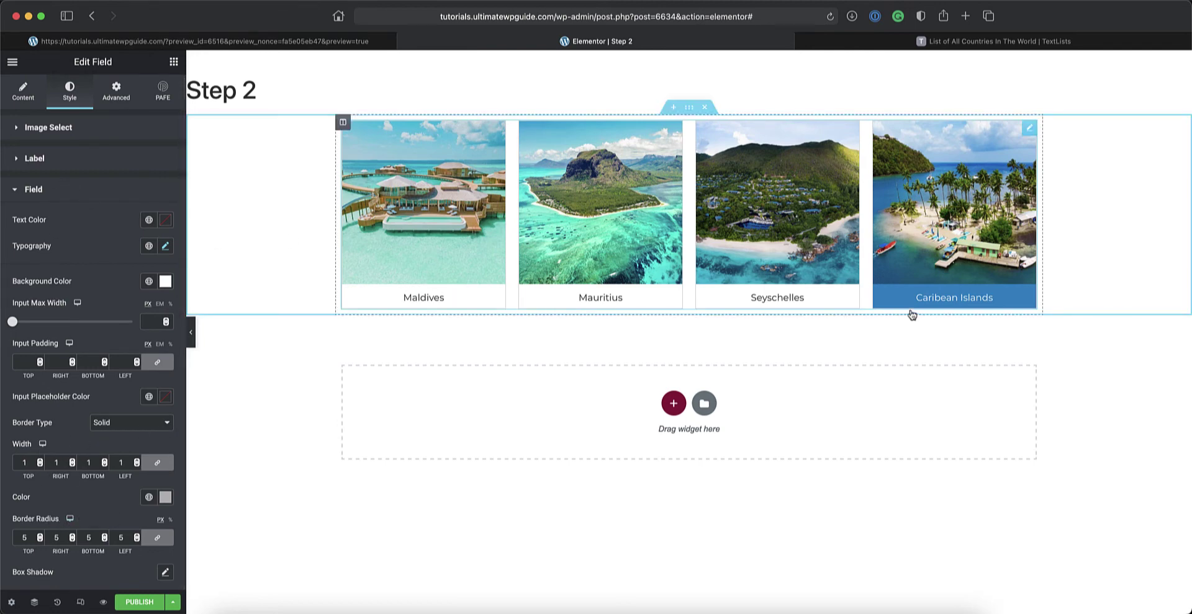
pyautogui.scroll(1, 103, 297)
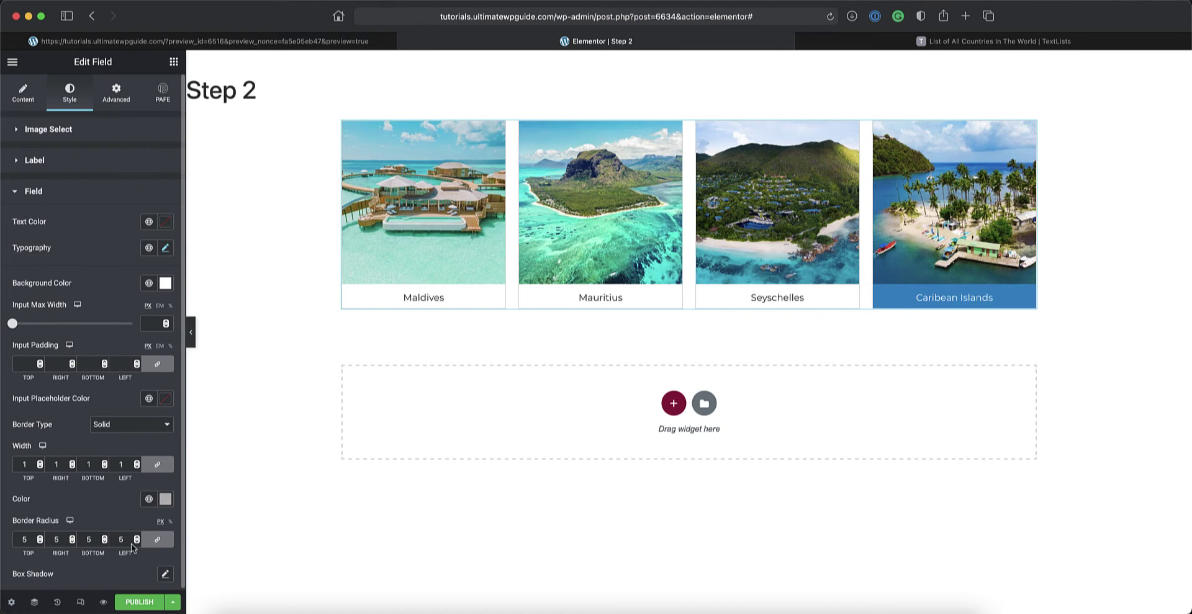
pyautogui.click(141, 605)
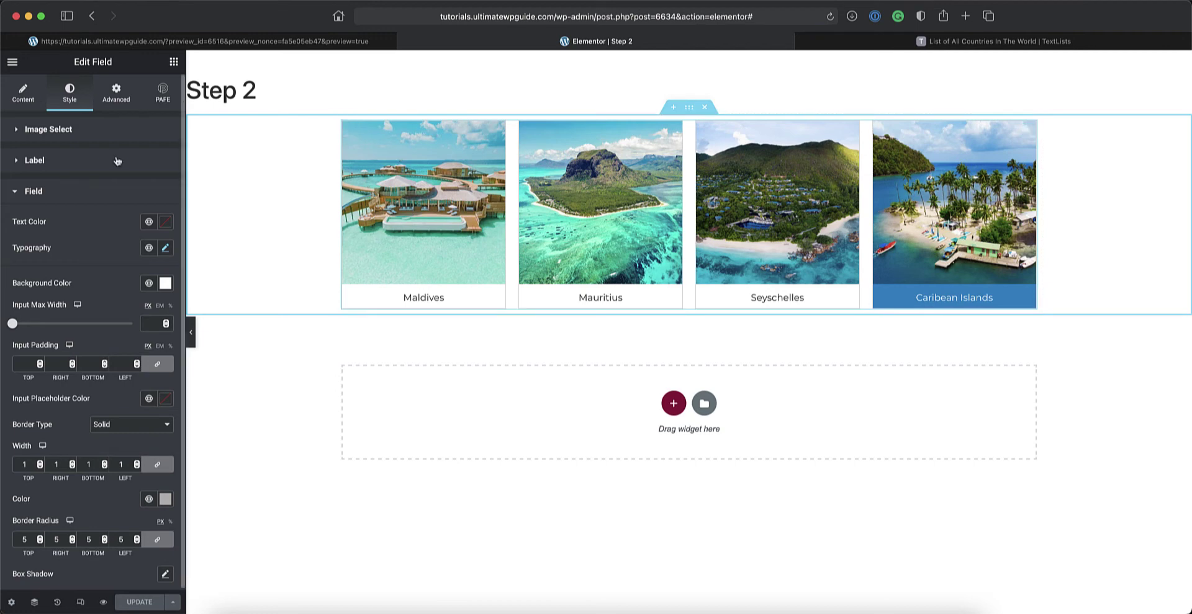
# - Show the Destination label again and set its spacing to 35
pyautogui.click(24, 93)
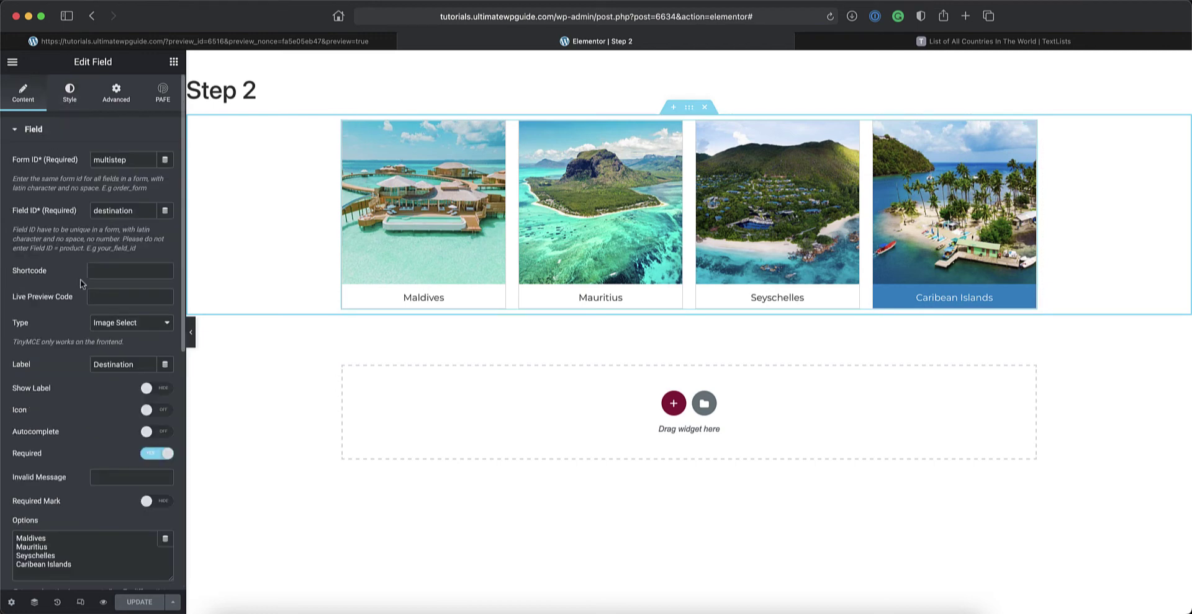
pyautogui.click(159, 397)
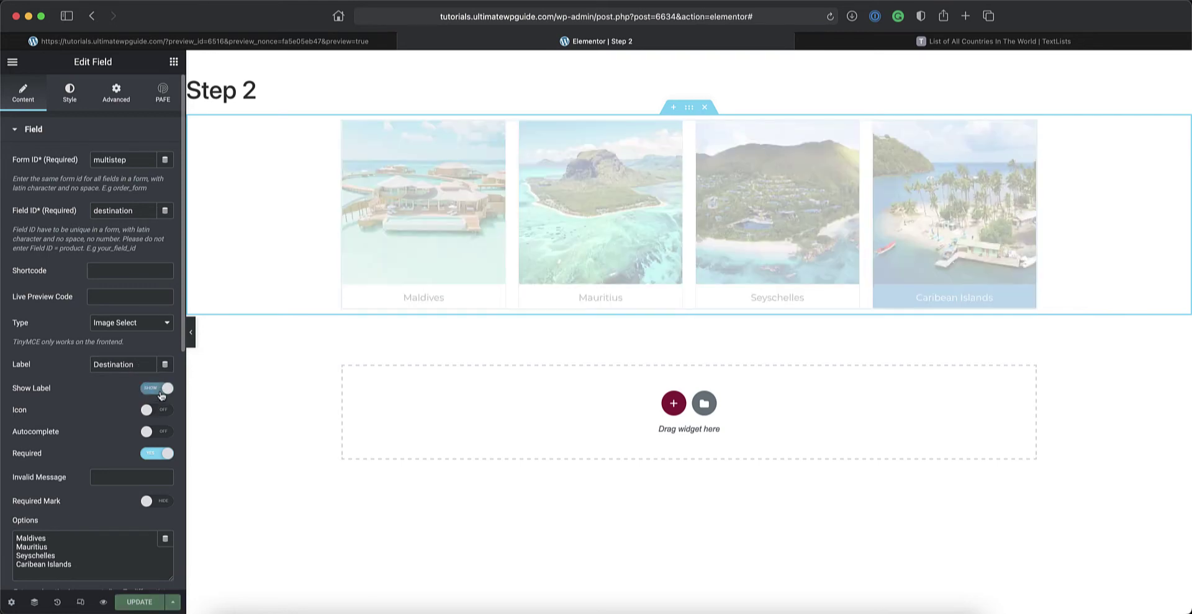
pyautogui.click(69, 94)
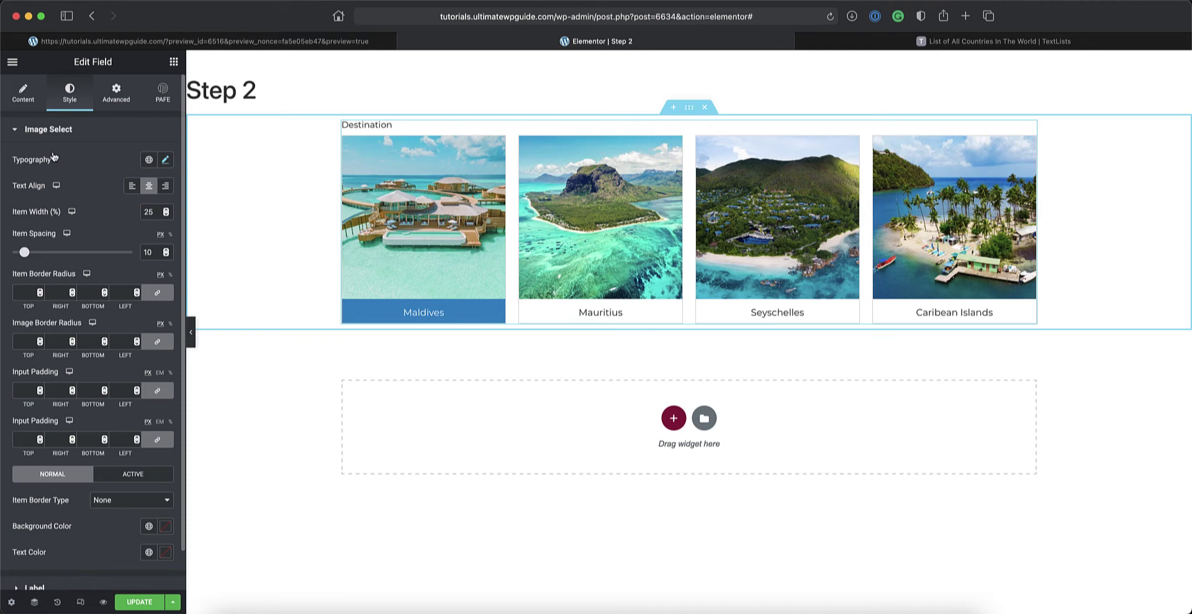
pyautogui.click(79, 129)
pyautogui.click(66, 165)
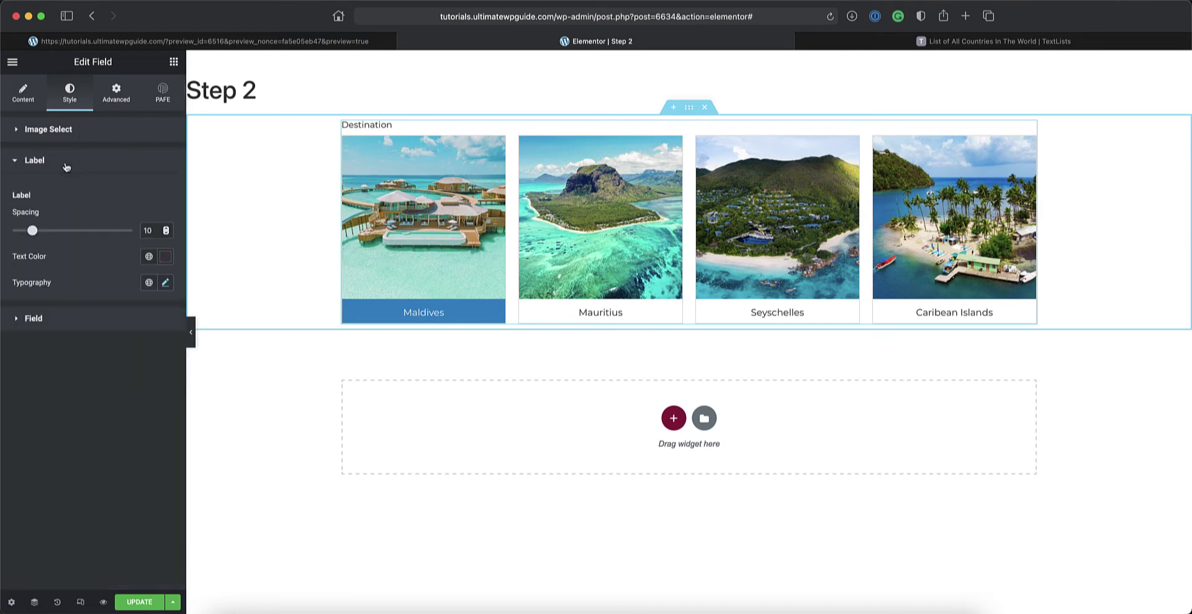
pyautogui.doubleClick(154, 230)
pyautogui.write('25')
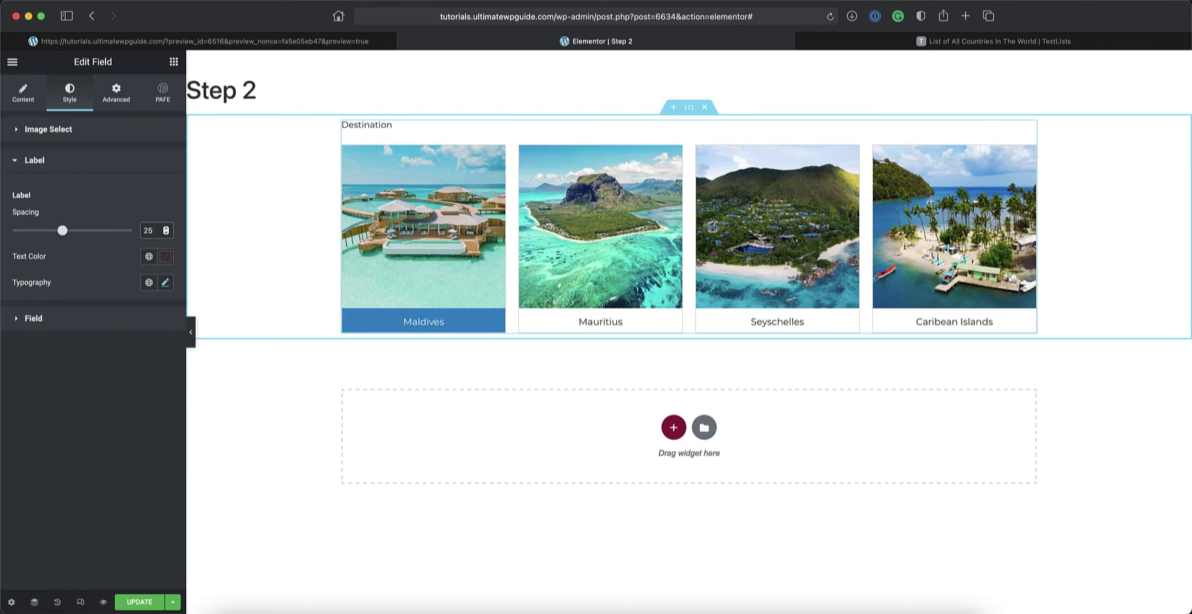
pyautogui.press('BackSpace')
pyautogui.press('BackSpace')
pyautogui.write('35')
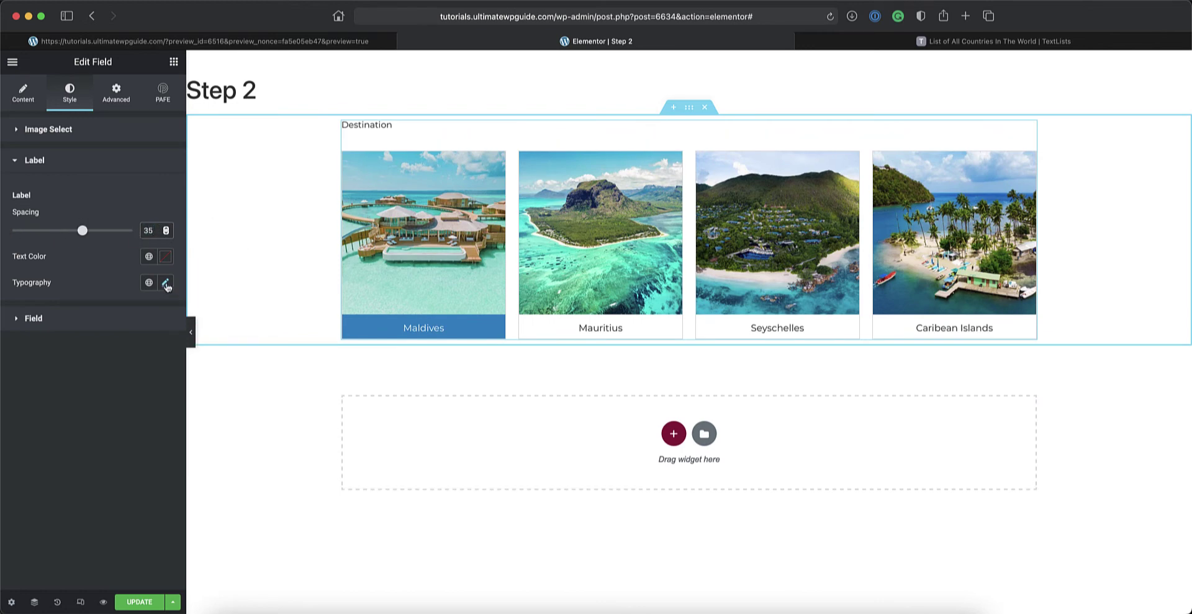
# - Set the label typography to Contrail One at size 24
pyautogui.click(166, 284)
pyautogui.click(130, 341)
pyautogui.write('rail')
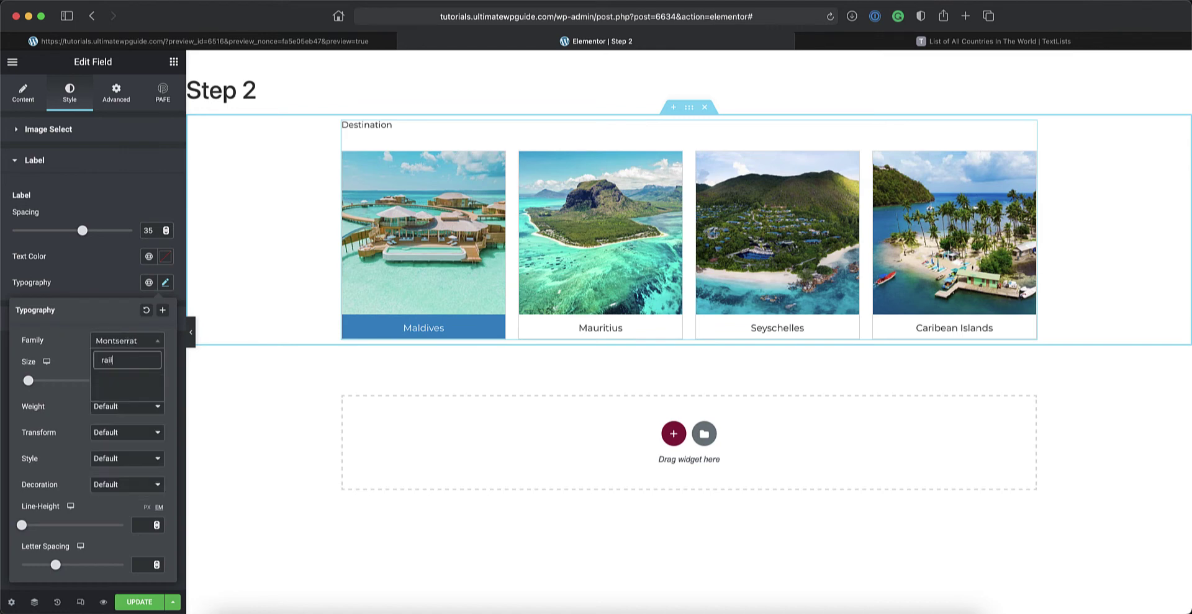
pyautogui.click(132, 395)
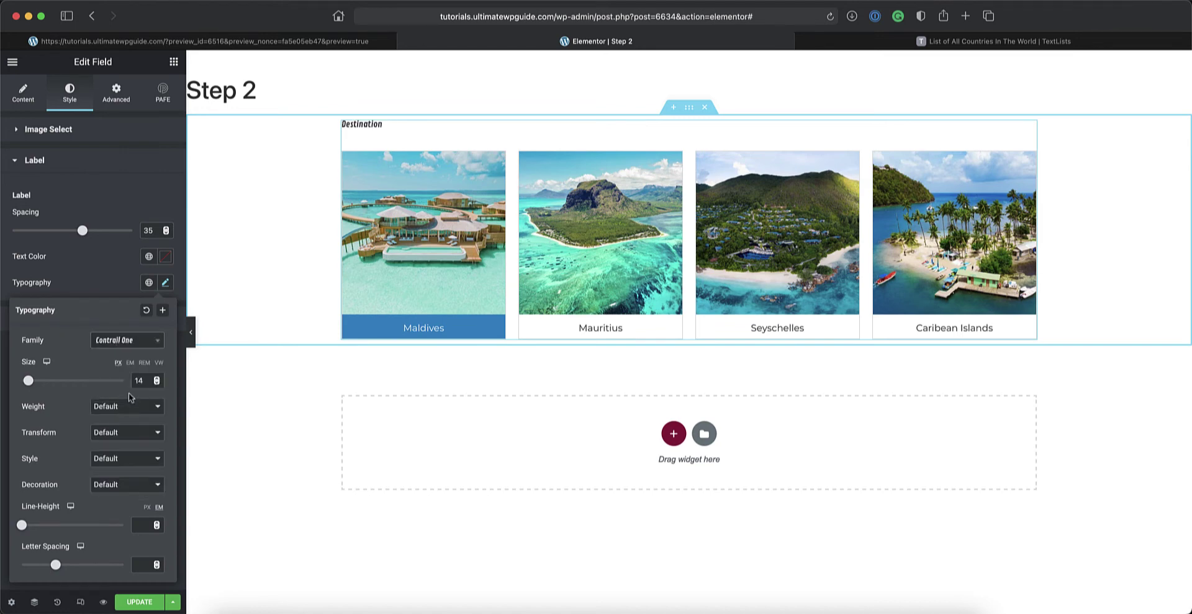
pyautogui.moveTo(146, 382); pyautogui.dragTo(131, 386)
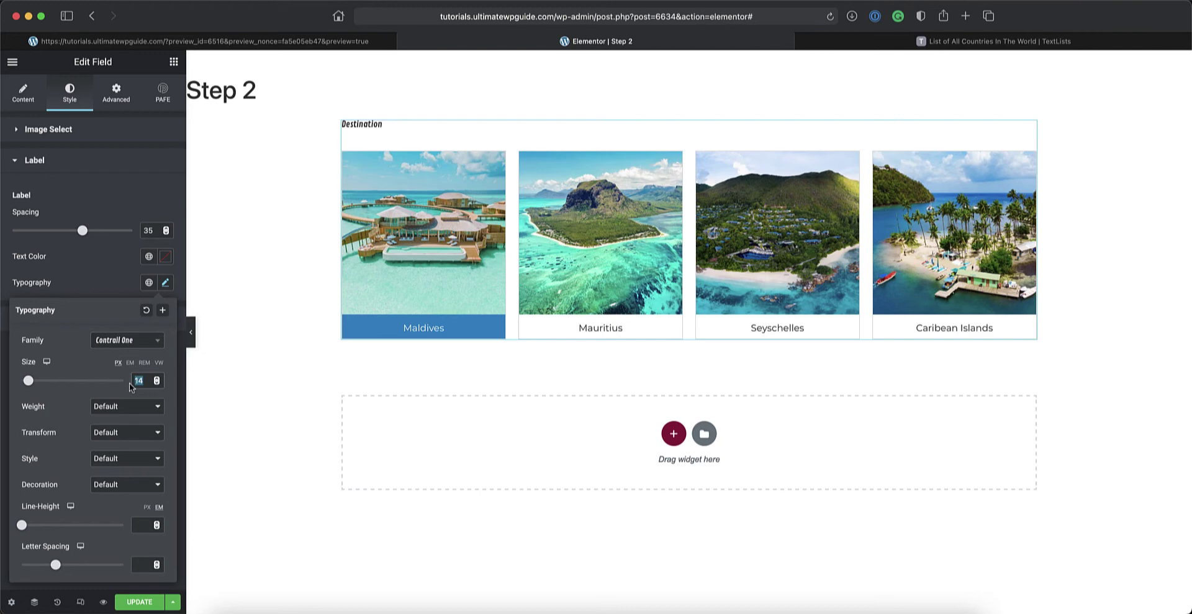
pyautogui.write('24')
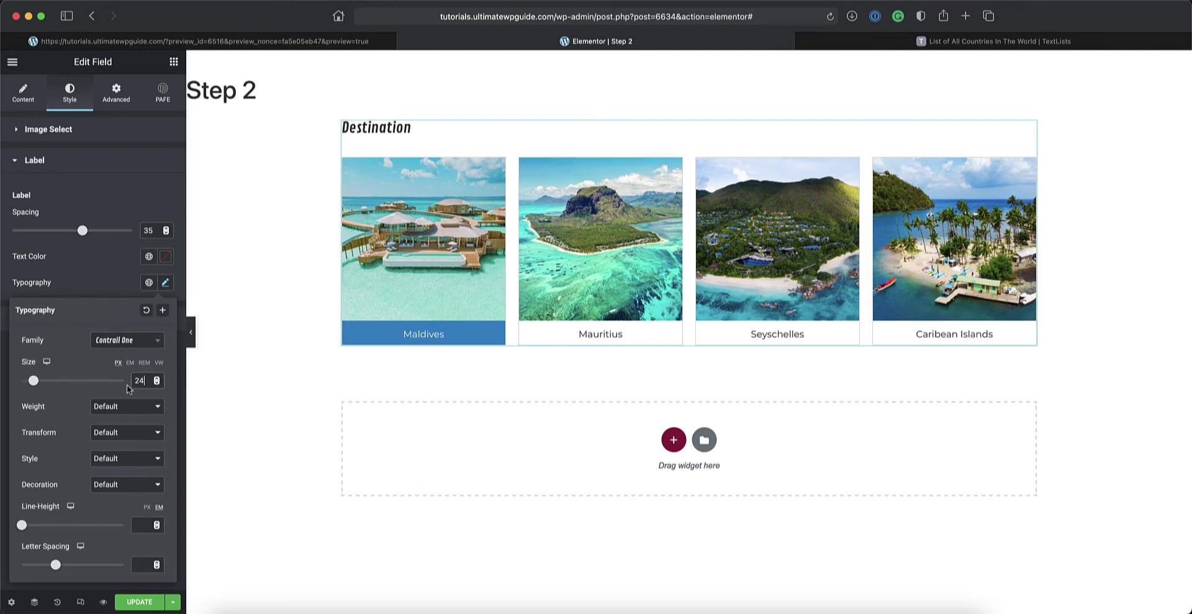
pyautogui.click(65, 248)
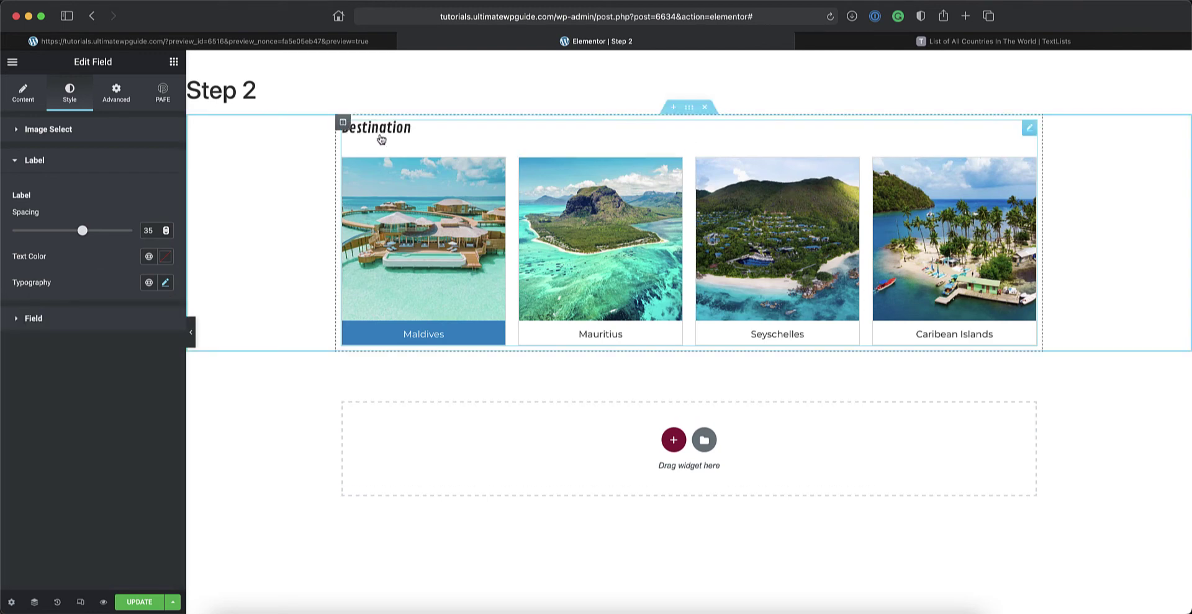
# - Reword the label to 'Where do you want to go?'
pyautogui.click(23, 98)
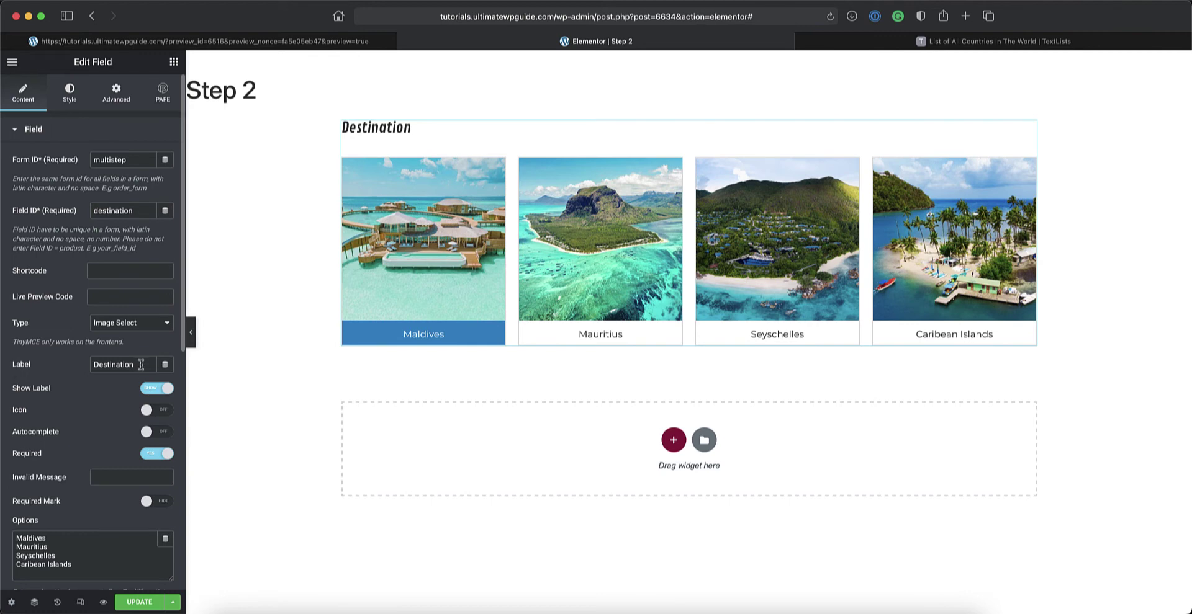
pyautogui.doubleClick(142, 365)
pyautogui.write('Where ')
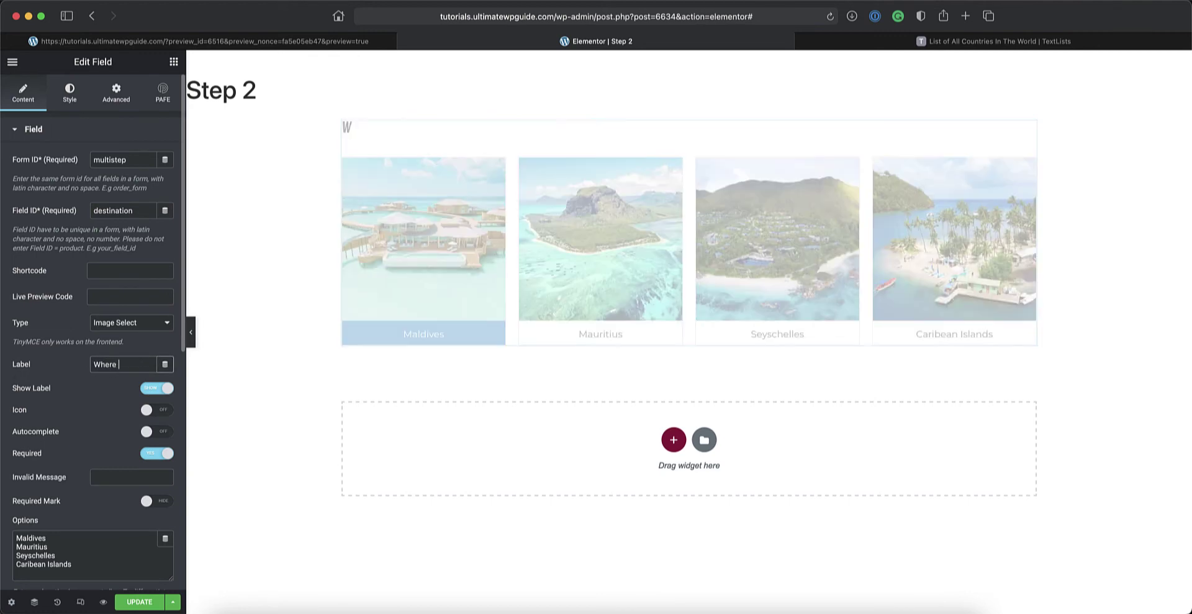
pyautogui.write('do you want to')
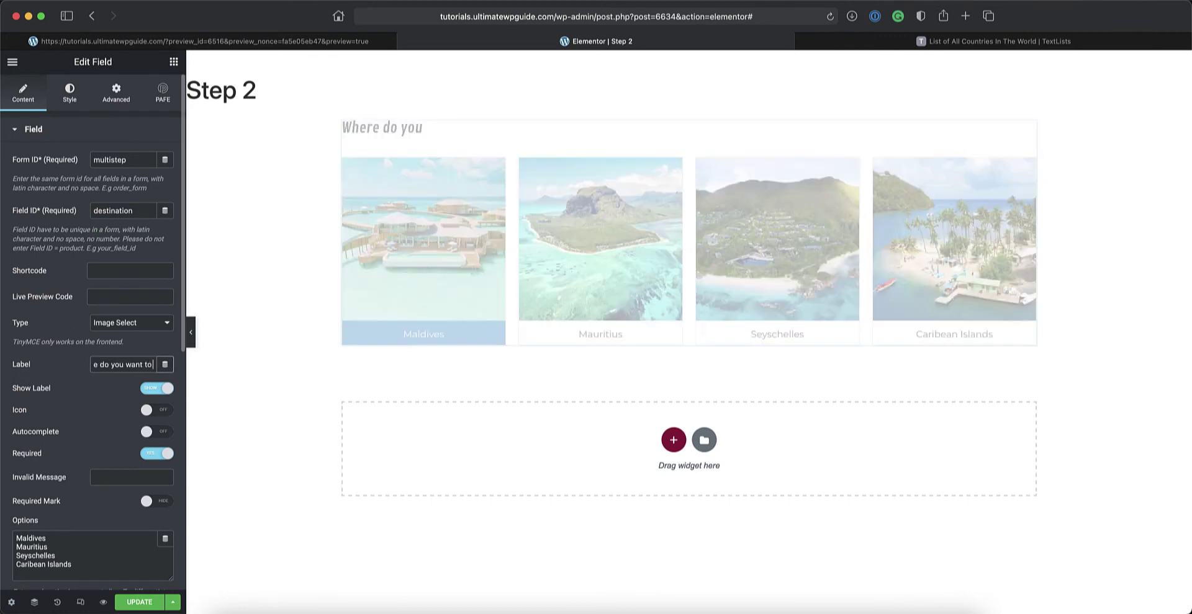
pyautogui.write(' go?')
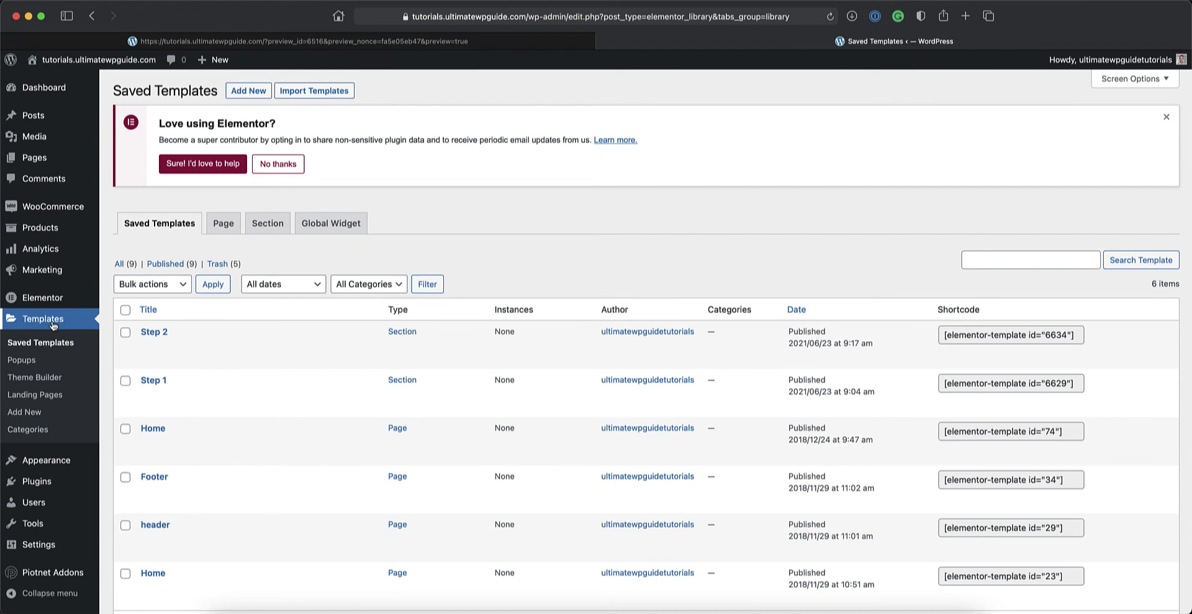
# - Start a new Section template and name it 'Step 3'
pyautogui.click(245, 92)
pyautogui.click(640, 333)
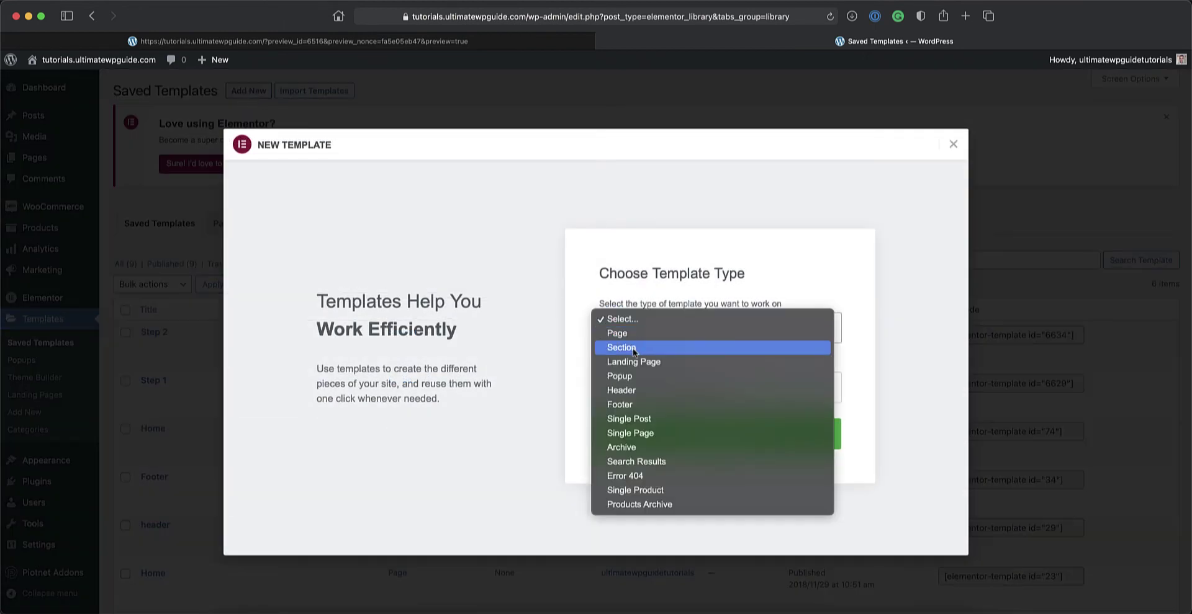
pyautogui.click(639, 348)
pyautogui.click(631, 390)
pyautogui.write('St')
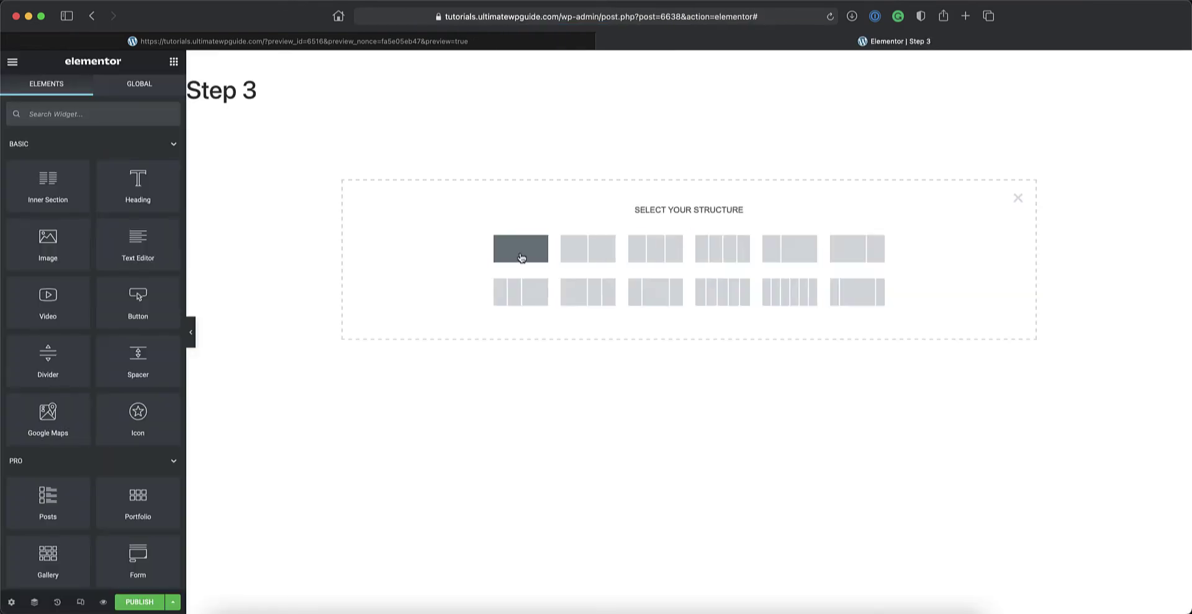
# - Add a single-column section and paste the copied Full Name field into it
pyautogui.click(521, 258)
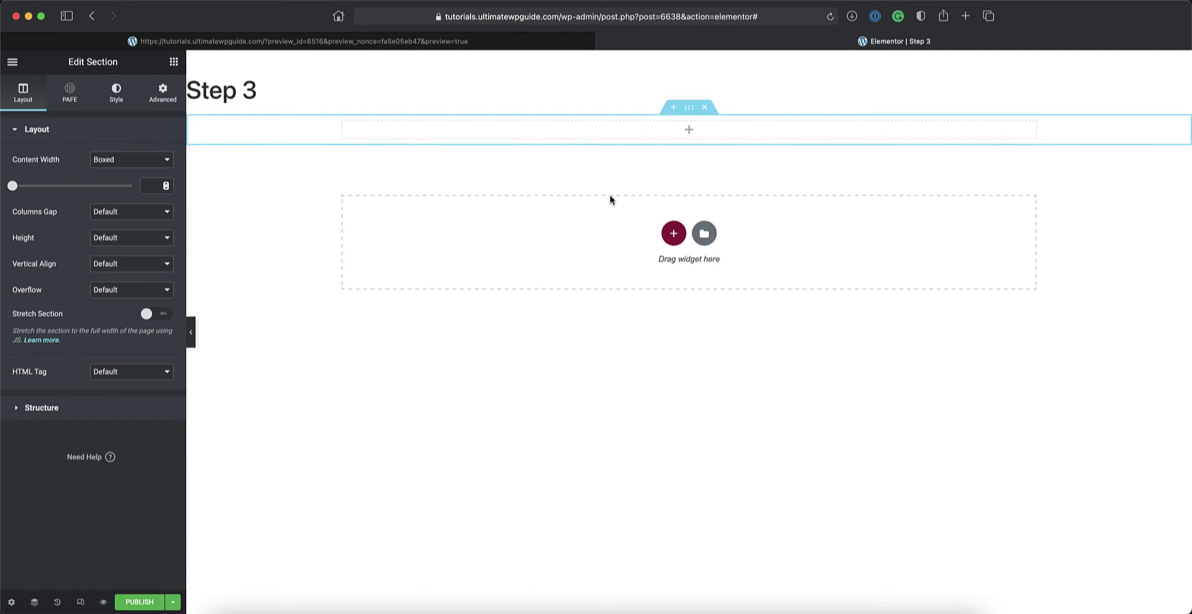
pyautogui.rightClick(671, 134)
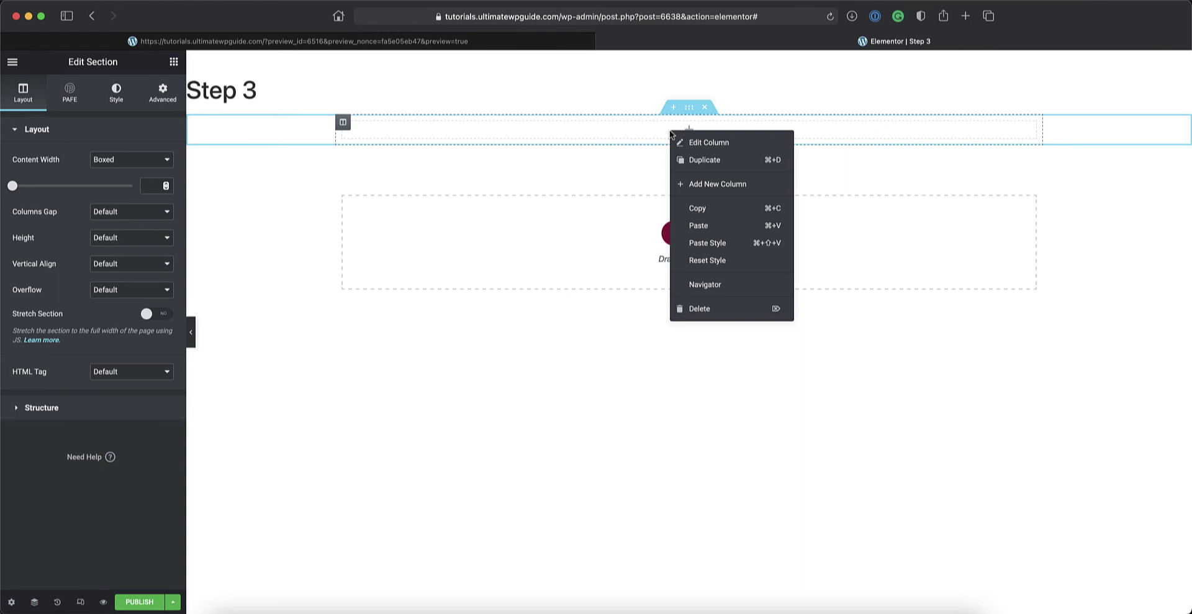
pyautogui.click(696, 227)
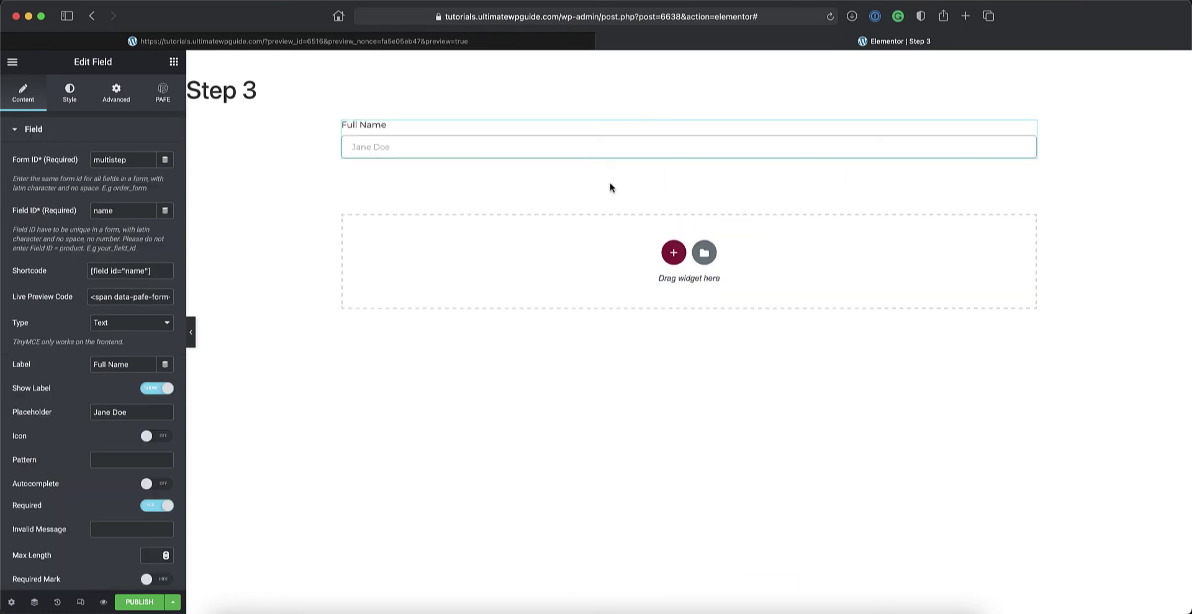
# - Duplicate the column, then duplicate the left Full Name field beneath itself
pyautogui.rightClick(343, 123)
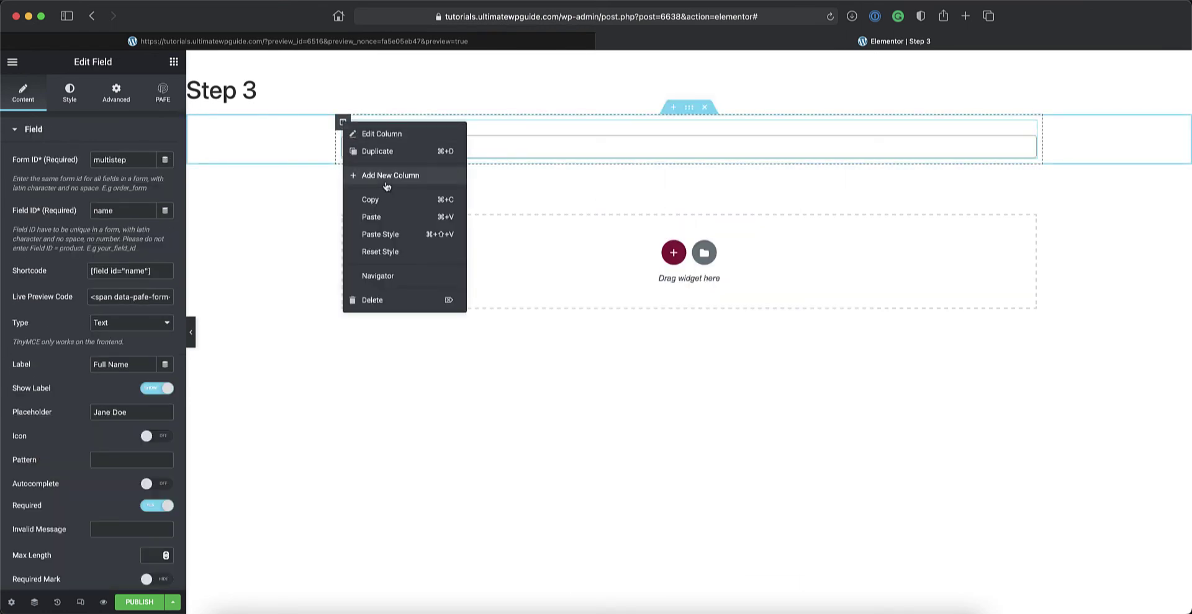
pyautogui.click(375, 155)
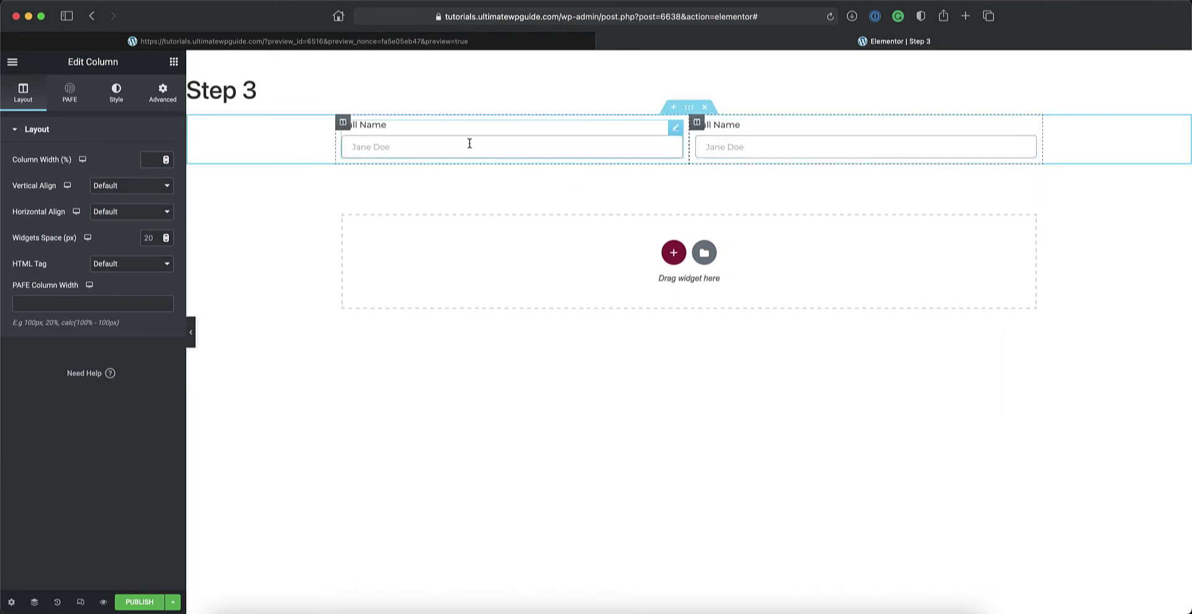
pyautogui.rightClick(675, 129)
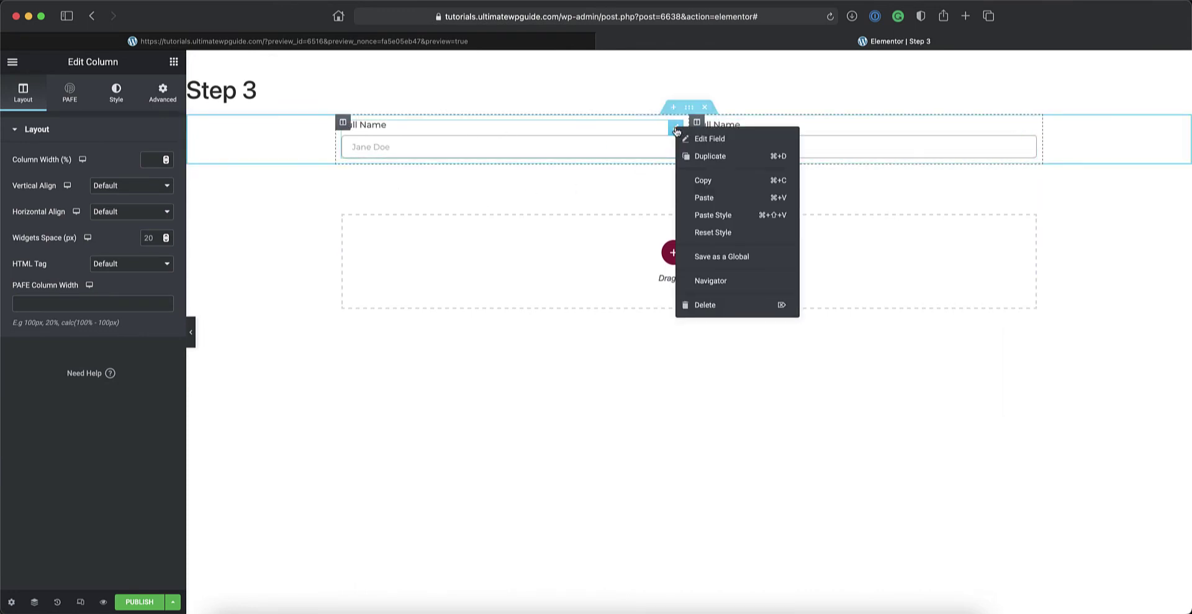
pyautogui.click(705, 158)
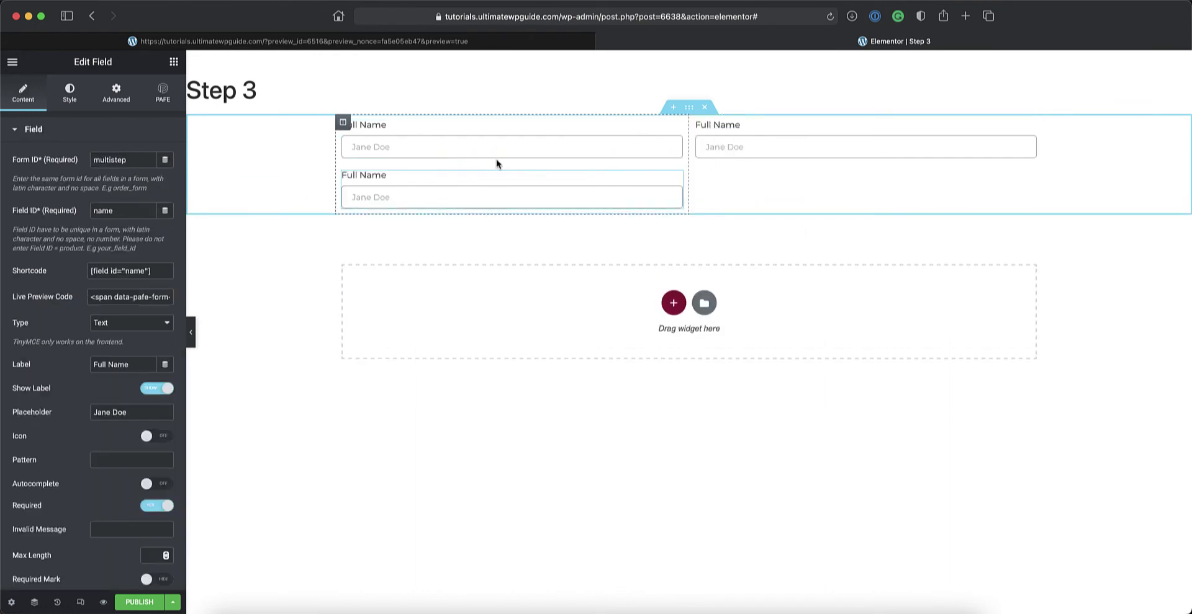
pyautogui.moveTo(668, 196)
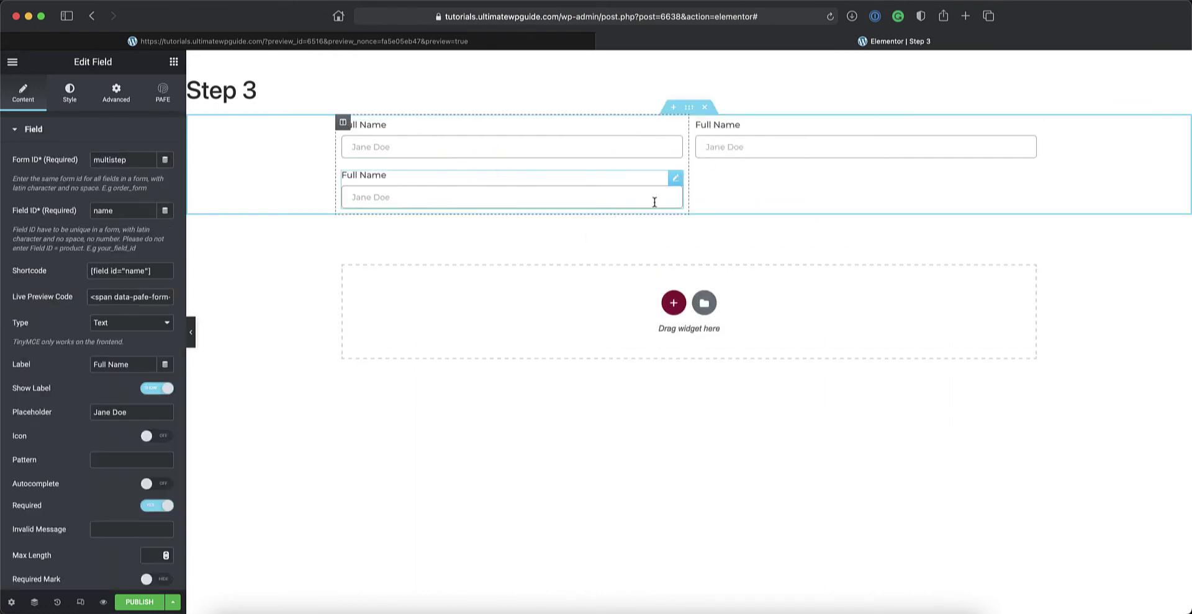
# - Duplicate the section, then delete the copy's right column and its lower Full Name field
pyautogui.rightClick(689, 110)
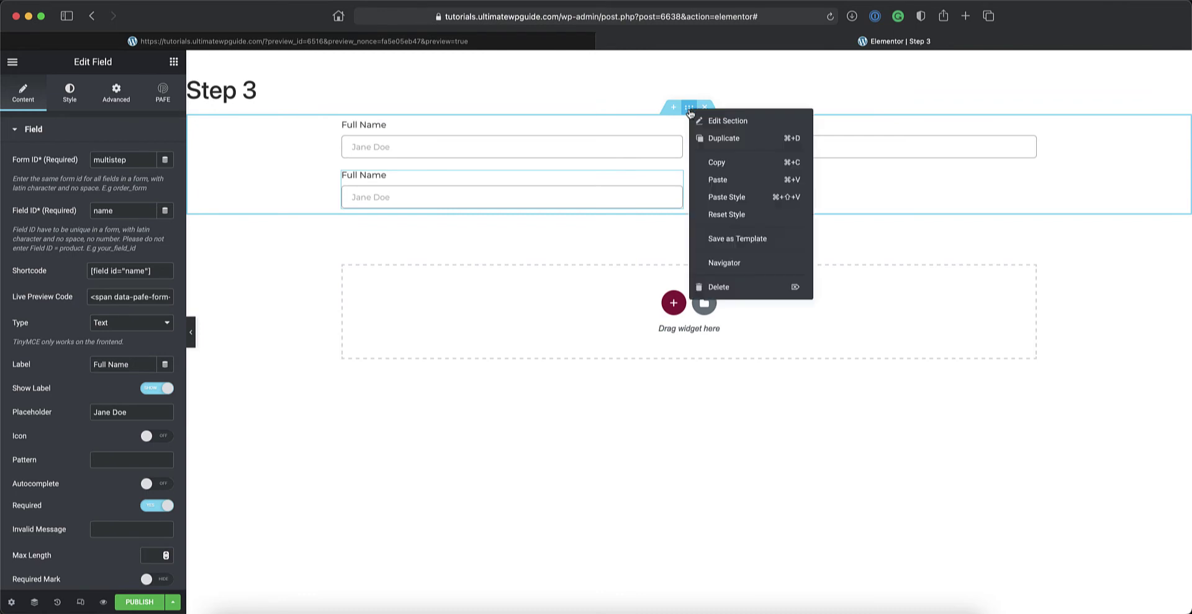
pyautogui.click(715, 140)
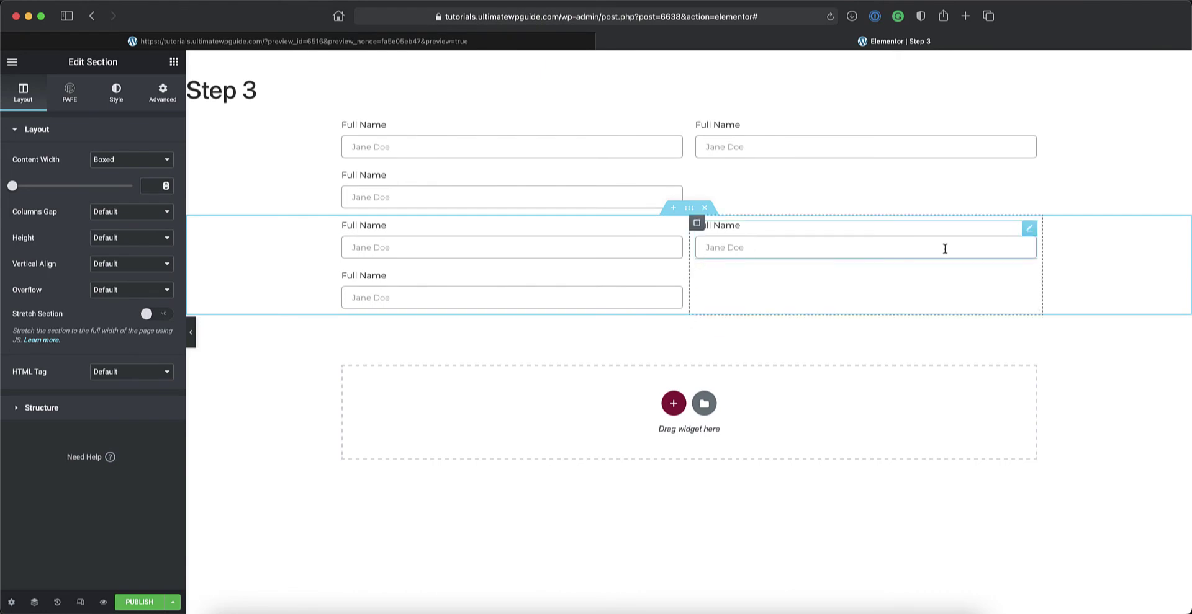
pyautogui.rightClick(697, 223)
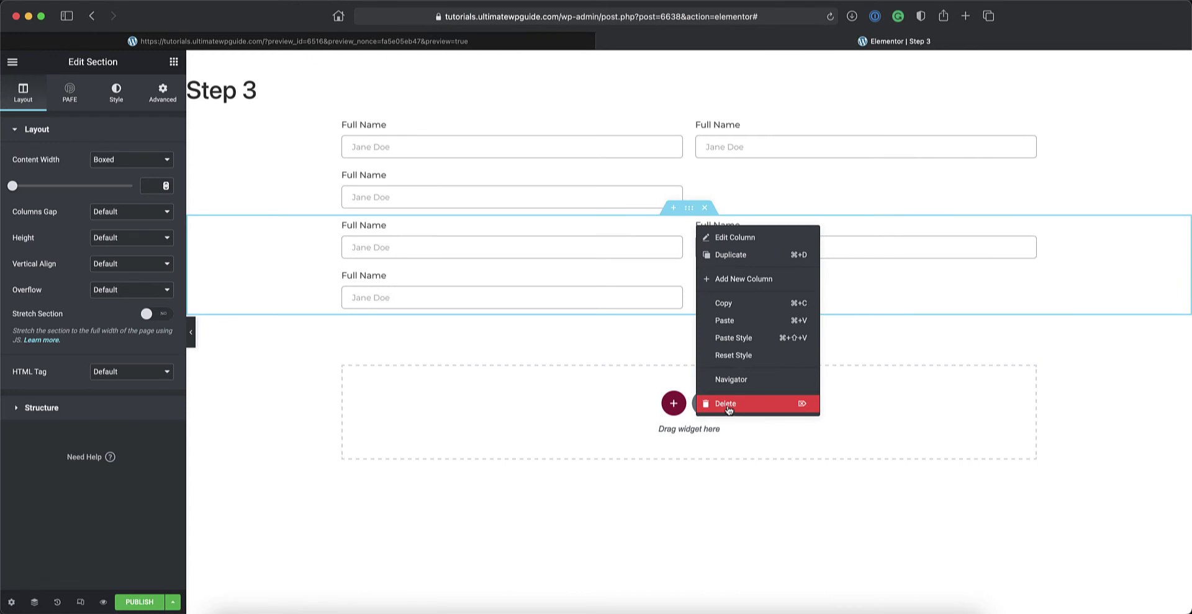
pyautogui.click(519, 443)
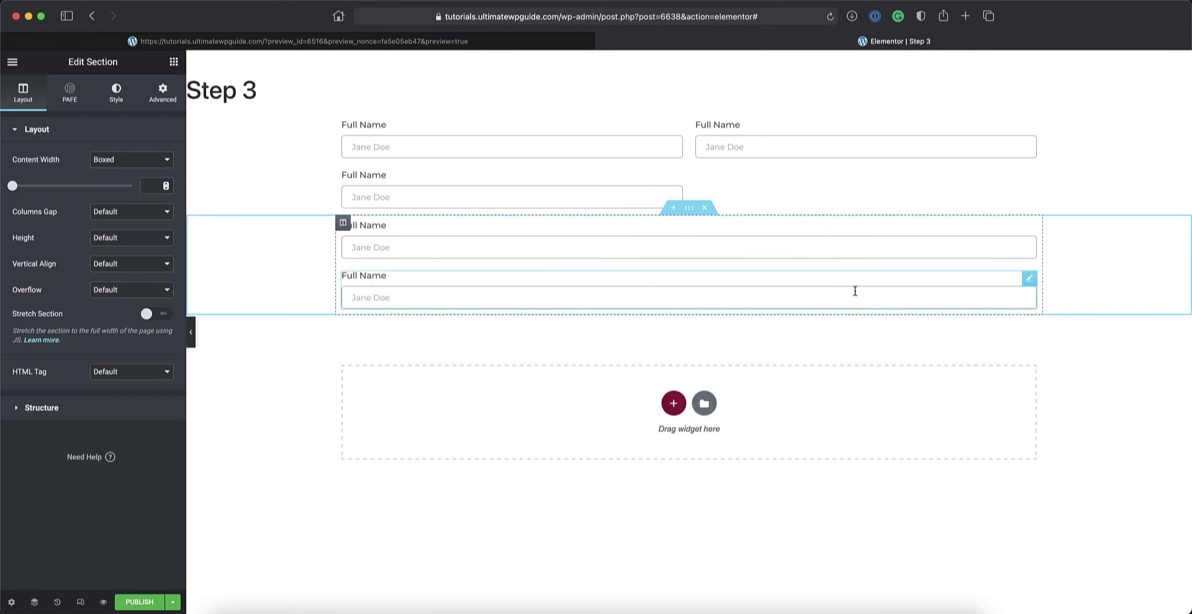
pyautogui.rightClick(1028, 278)
pyautogui.click(1049, 453)
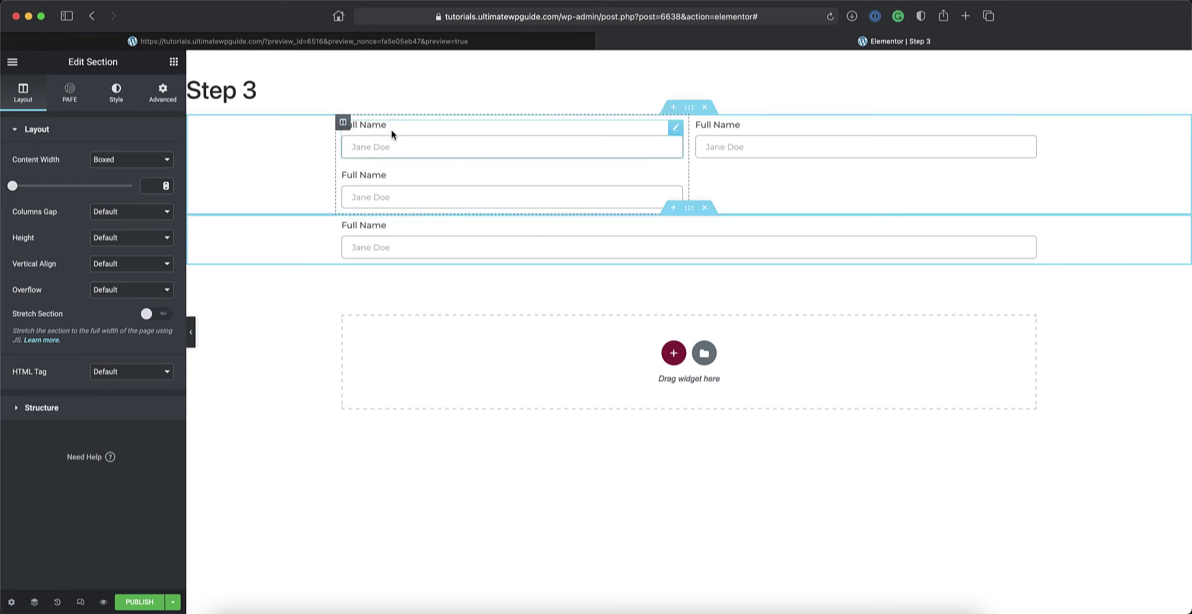
# - Make the top-left field a Select dropdown with ID adults and label 'No. of Adults'
pyautogui.click(676, 130)
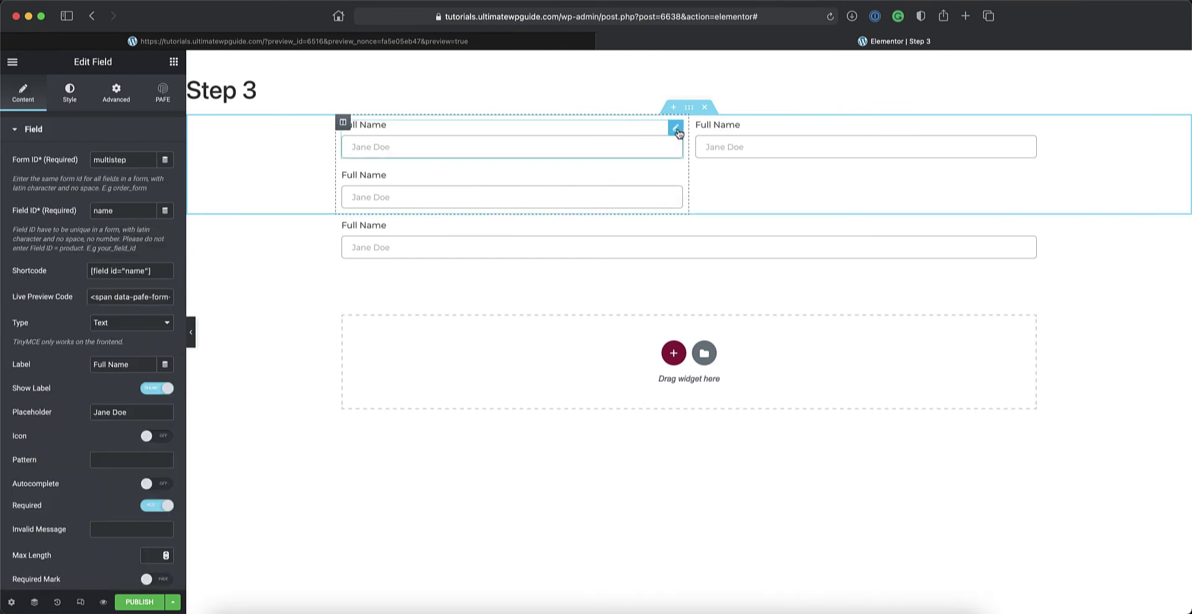
pyautogui.moveTo(129, 211); pyautogui.dragTo(85, 211)
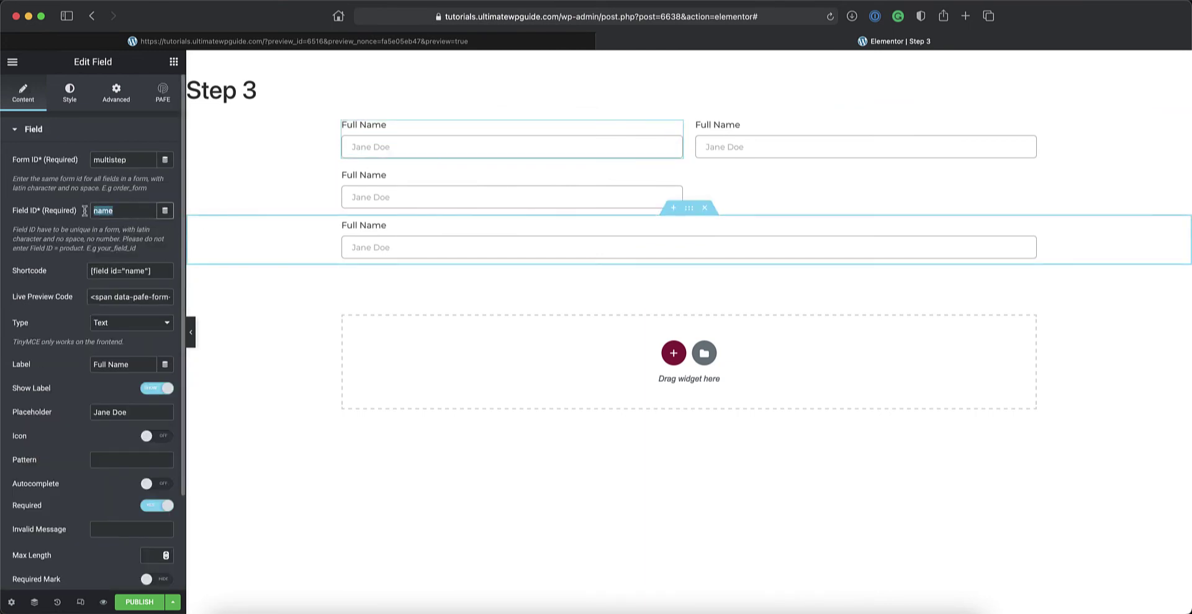
pyautogui.write('adults')
pyautogui.click(116, 326)
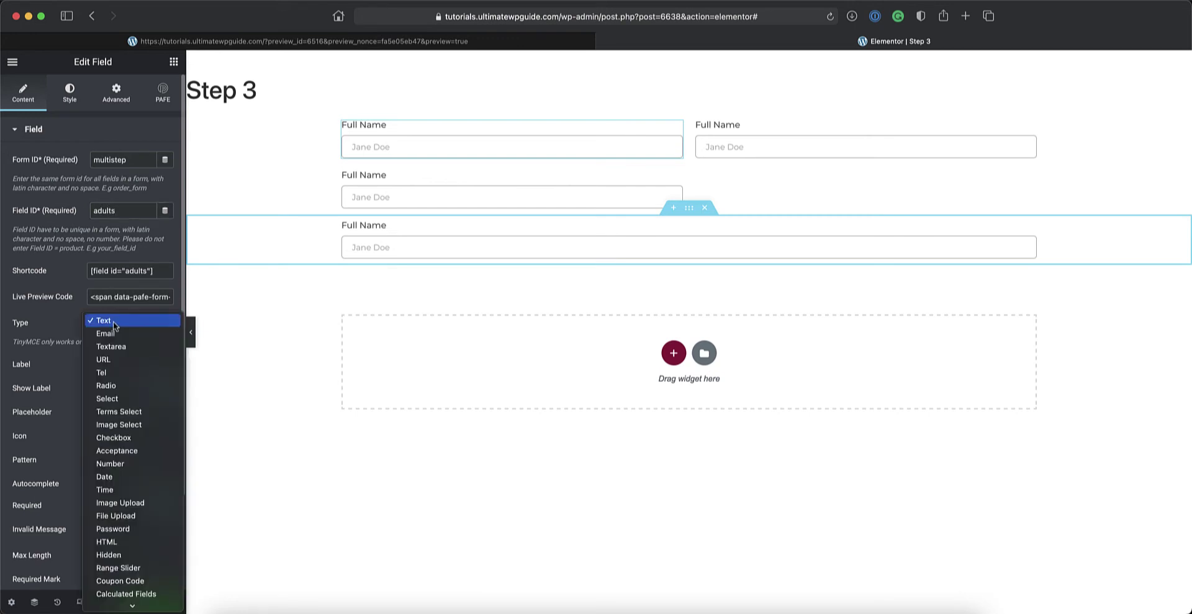
pyautogui.click(114, 398)
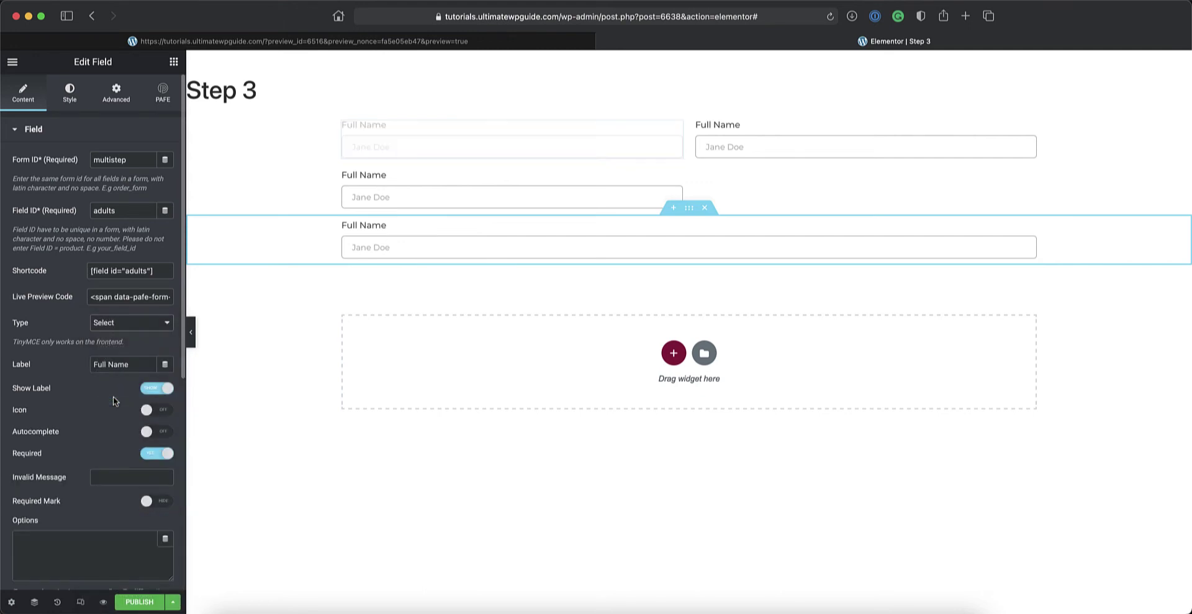
pyautogui.moveTo(136, 363); pyautogui.dragTo(73, 364)
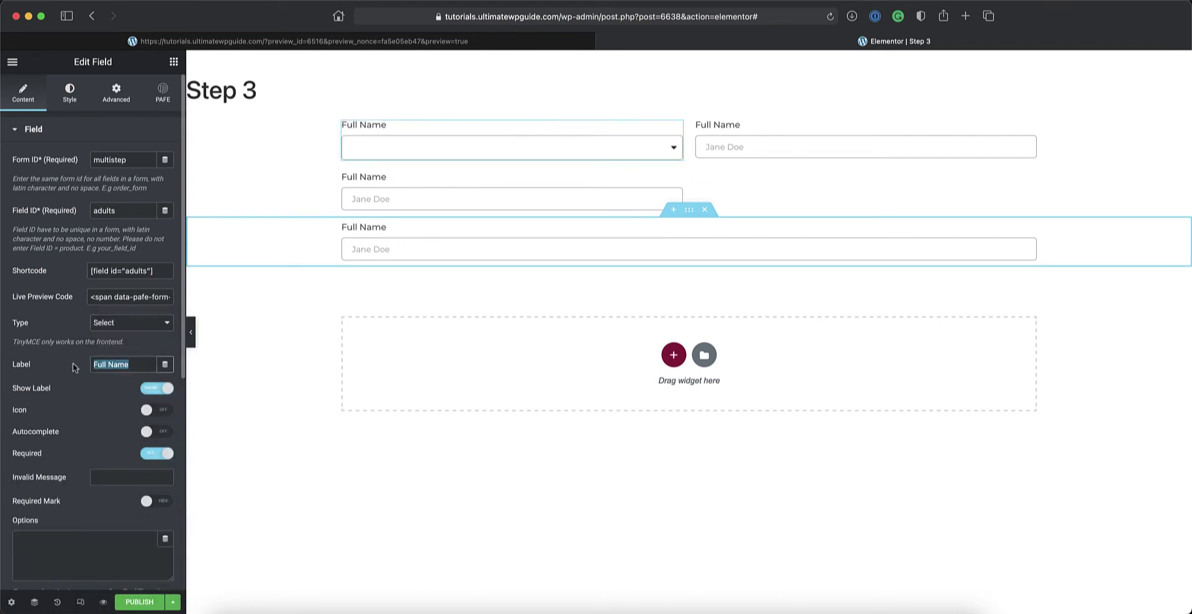
pyautogui.write('No. of Adults')
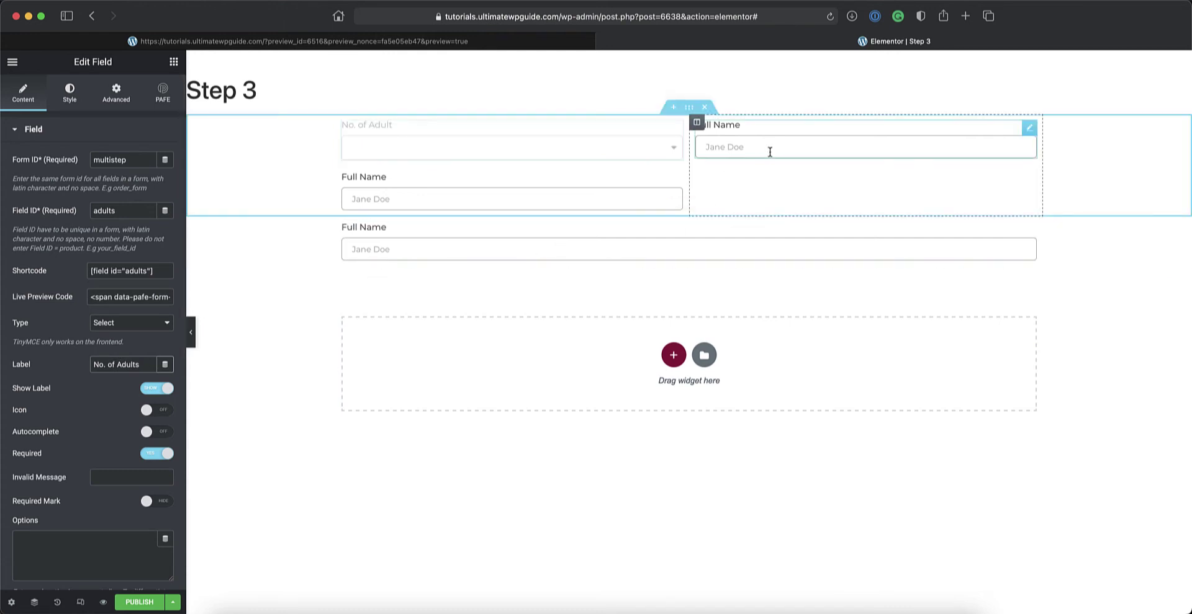
# - Replace the right-hand Full Name field with a pasted copy of the No. of Adults dropdown
pyautogui.rightClick(1029, 128)
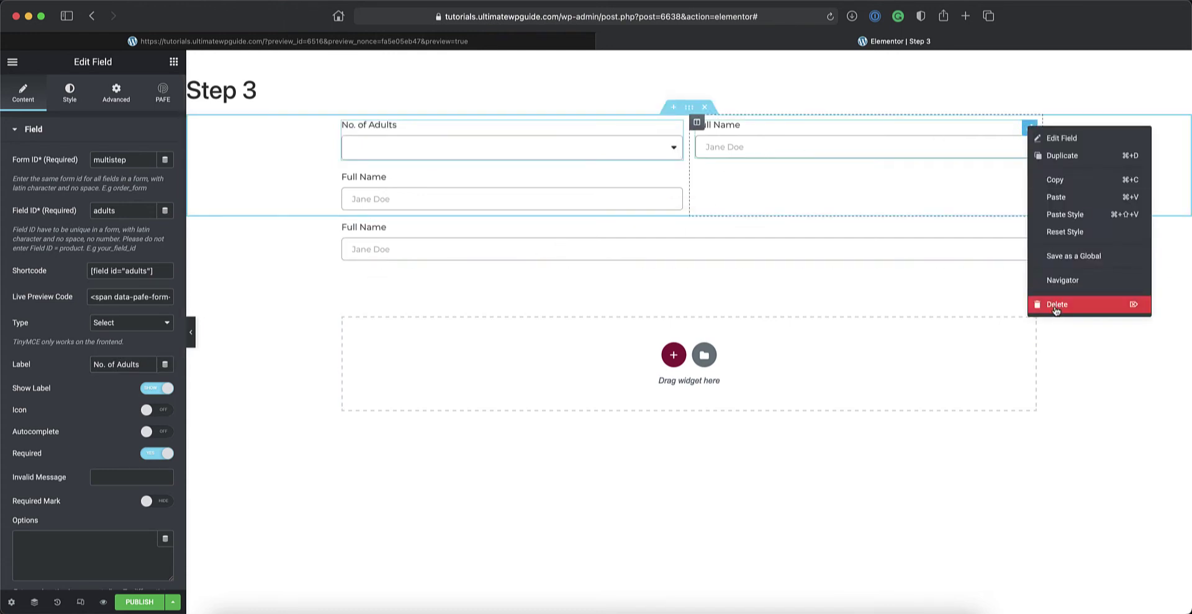
pyautogui.click(1055, 306)
pyautogui.rightClick(675, 129)
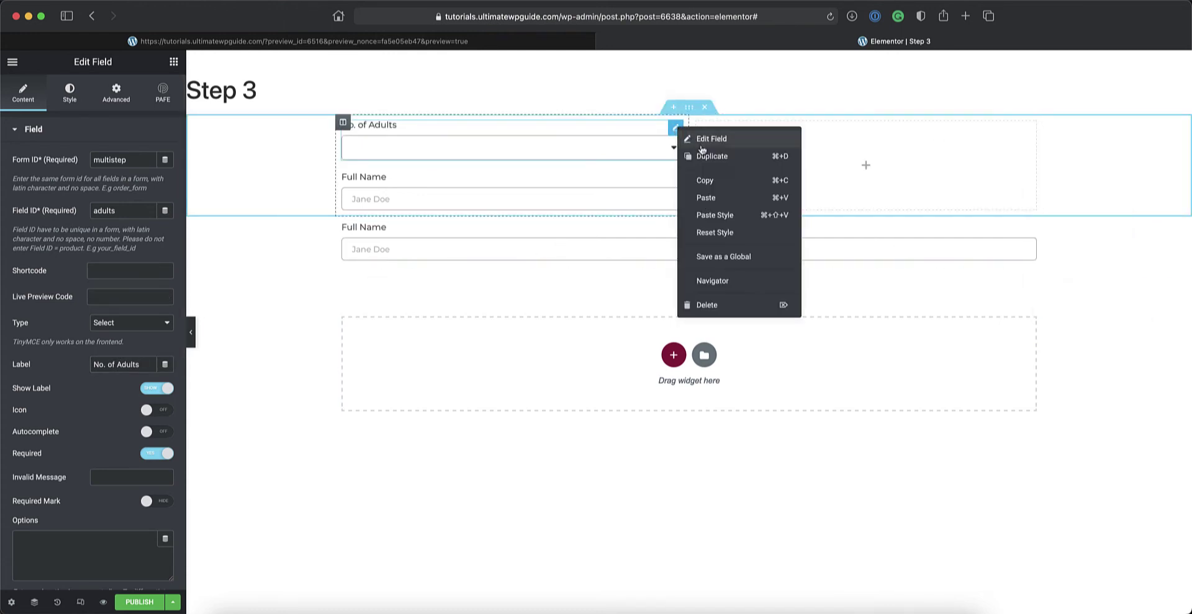
pyautogui.click(704, 181)
pyautogui.rightClick(813, 155)
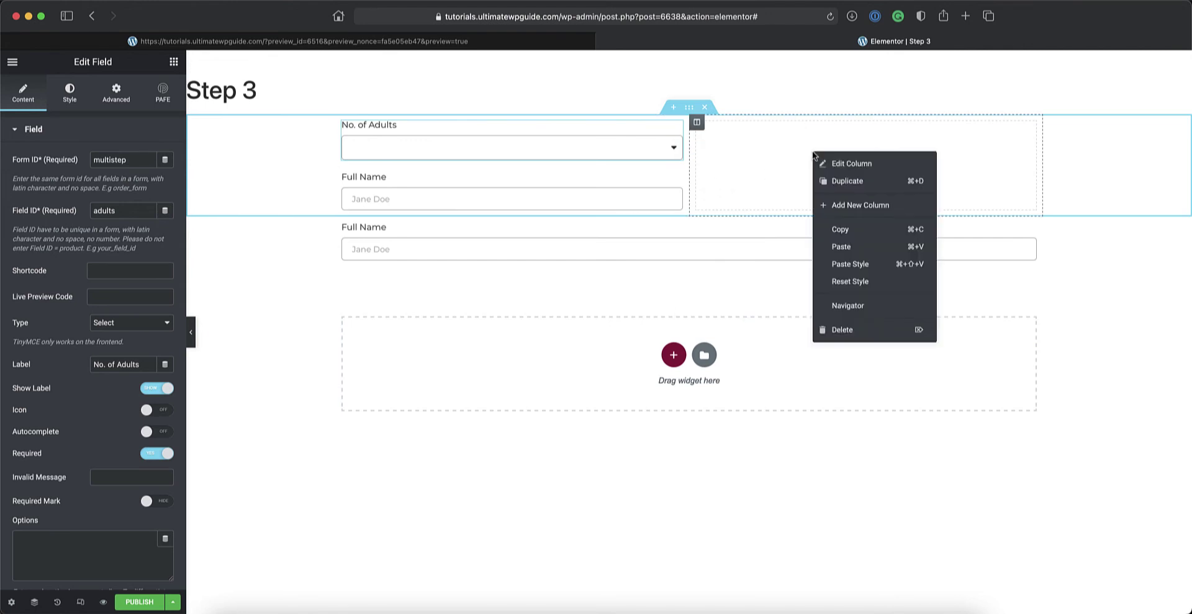
pyautogui.click(846, 248)
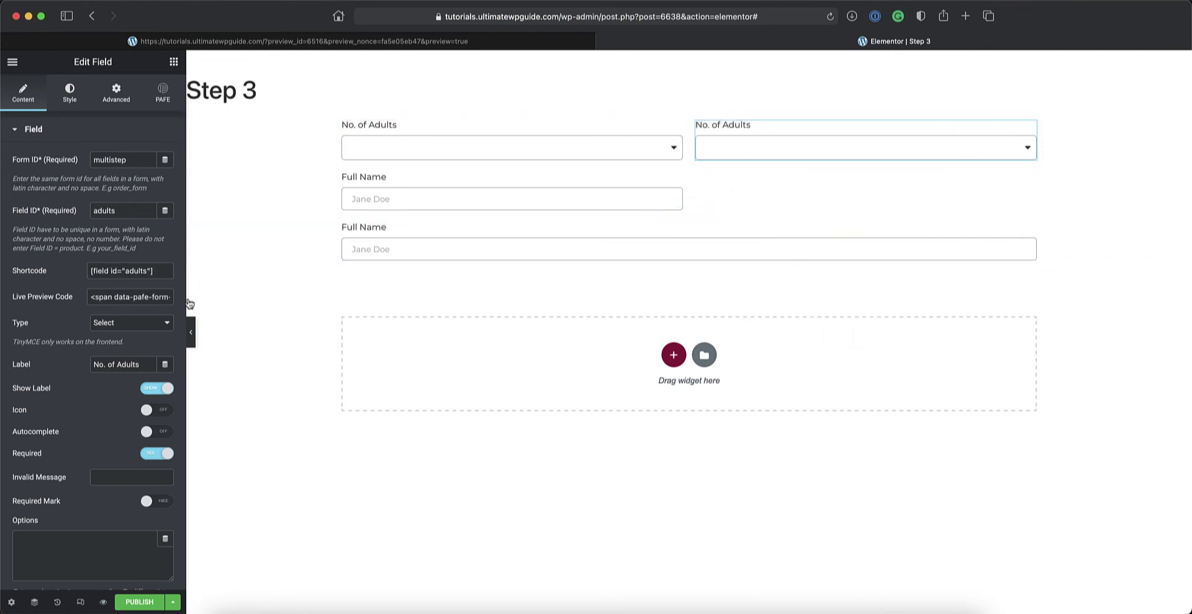
# - Rename the copied dropdown to ID children with label 'No. of Children'
pyautogui.doubleClick(99, 211)
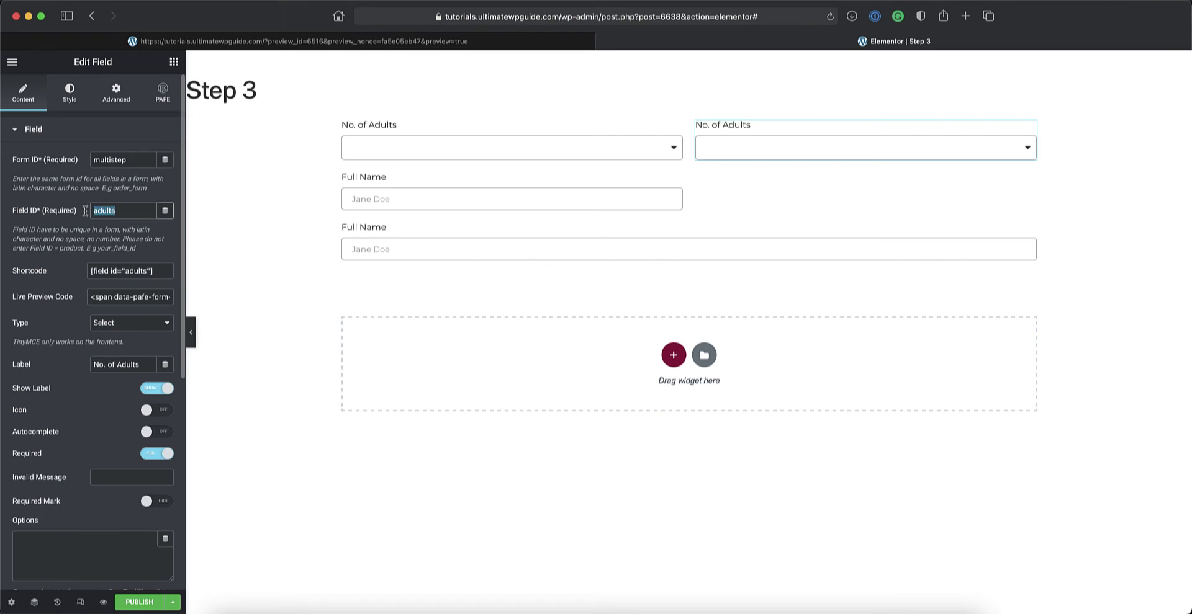
pyautogui.write('children')
pyautogui.moveTo(138, 366); pyautogui.dragTo(119, 366)
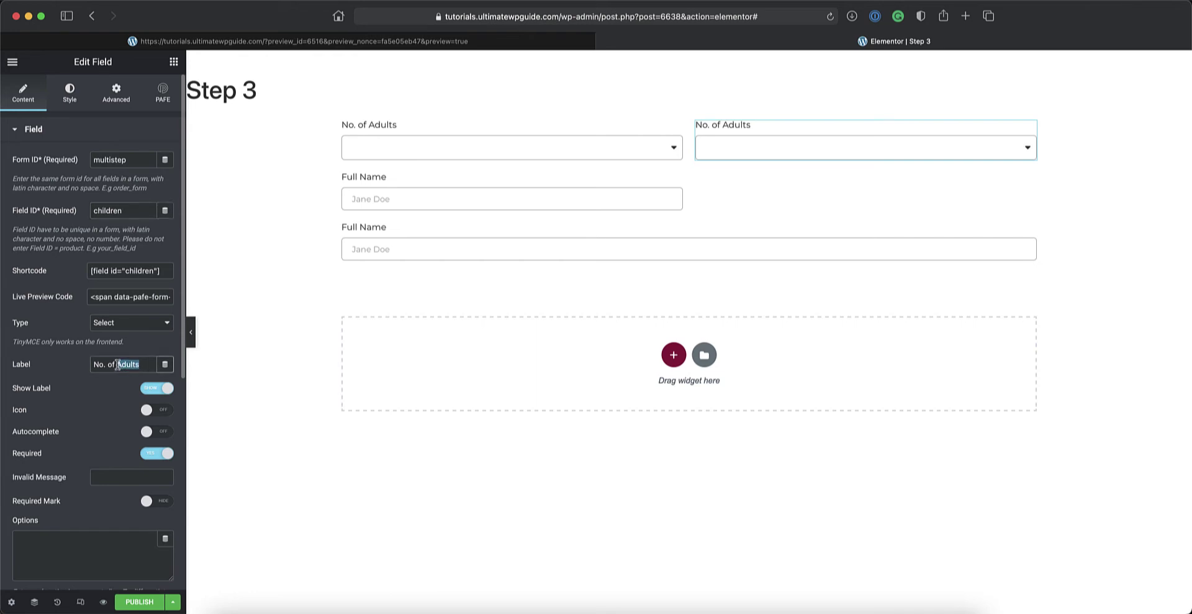
pyautogui.write('Children')
pyautogui.click(674, 133)
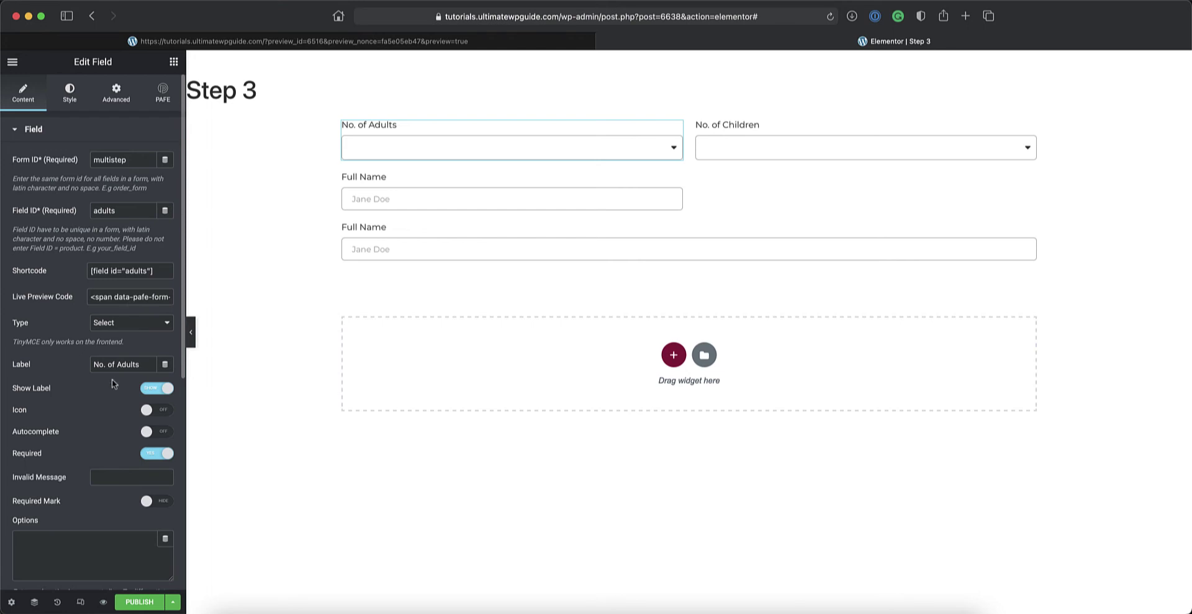
# - Enter options 0, 1, 2, 3, 4 on separate lines for the No. of Adults dropdown
pyautogui.scroll(-2, 112, 382)
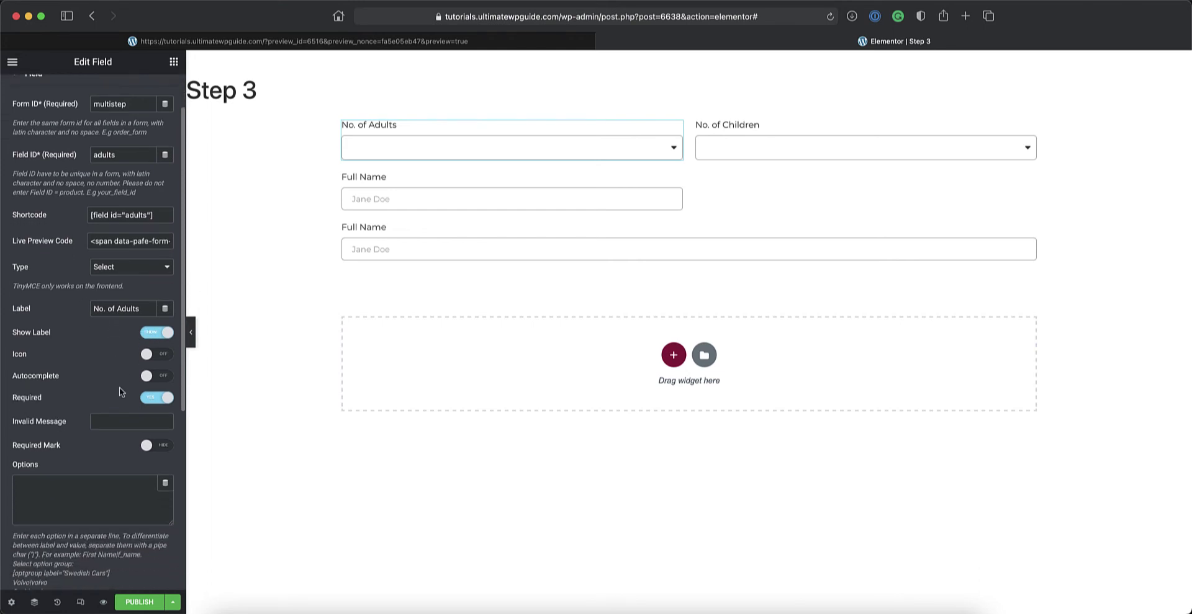
pyautogui.scroll(-2, 120, 391)
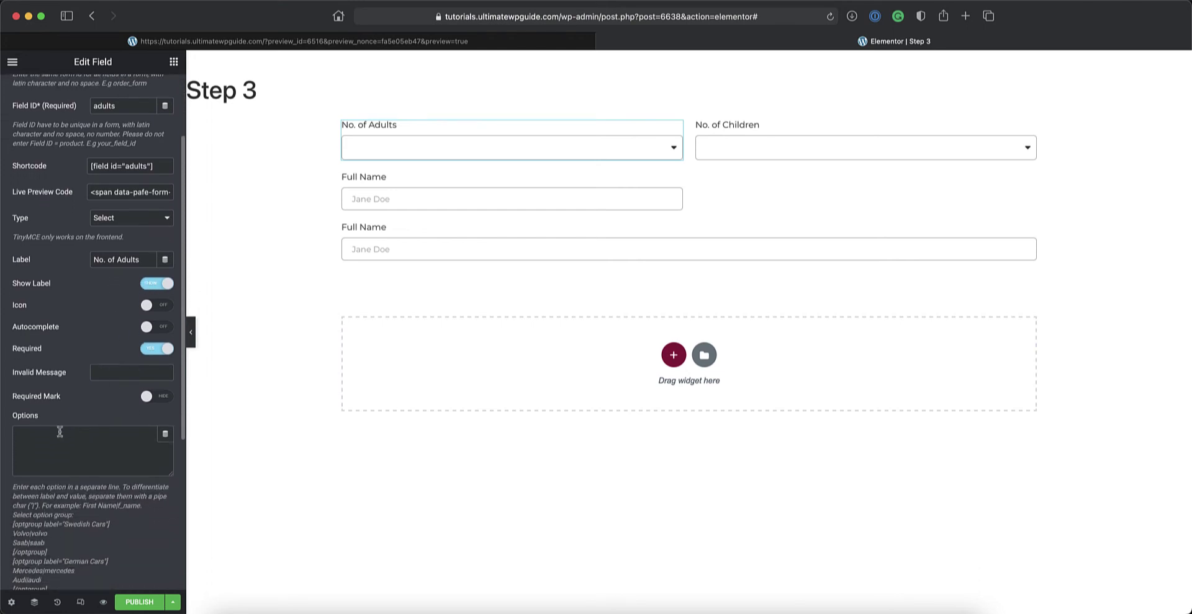
pyautogui.click(59, 432)
pyautogui.write('0 1 2 3 4')
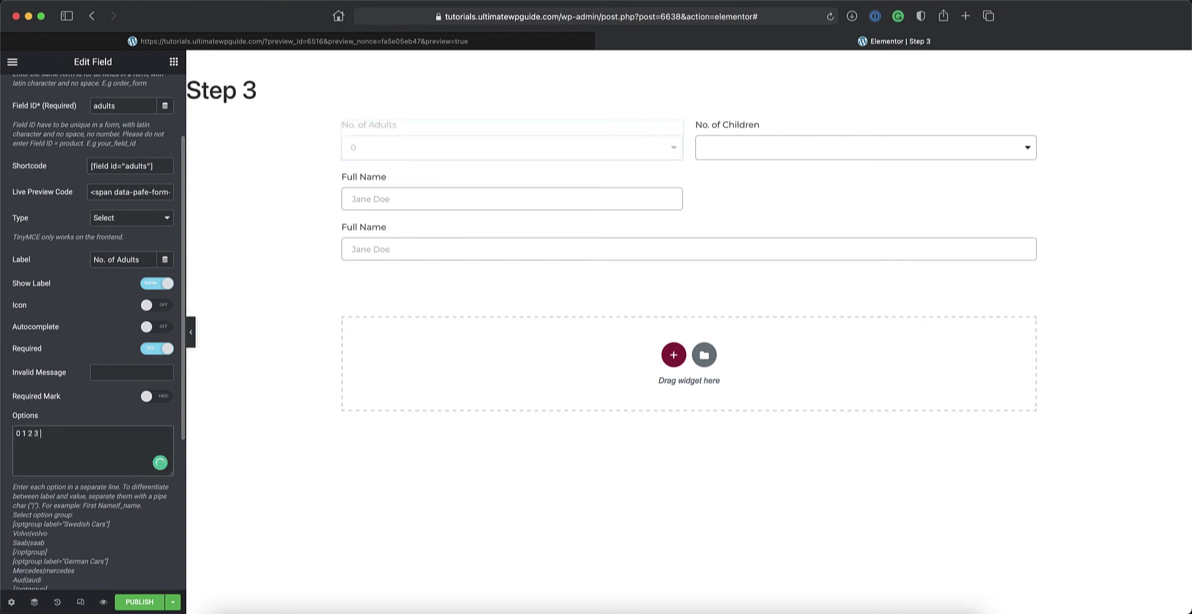
pyautogui.press('BackSpace')
pyautogui.press('BackSpace')
pyautogui.press('BackSpace')
pyautogui.press('BackSpace')
pyautogui.press('BackSpace')
pyautogui.press('BackSpace')
pyautogui.press('BackSpace')
pyautogui.press('BackSpace')
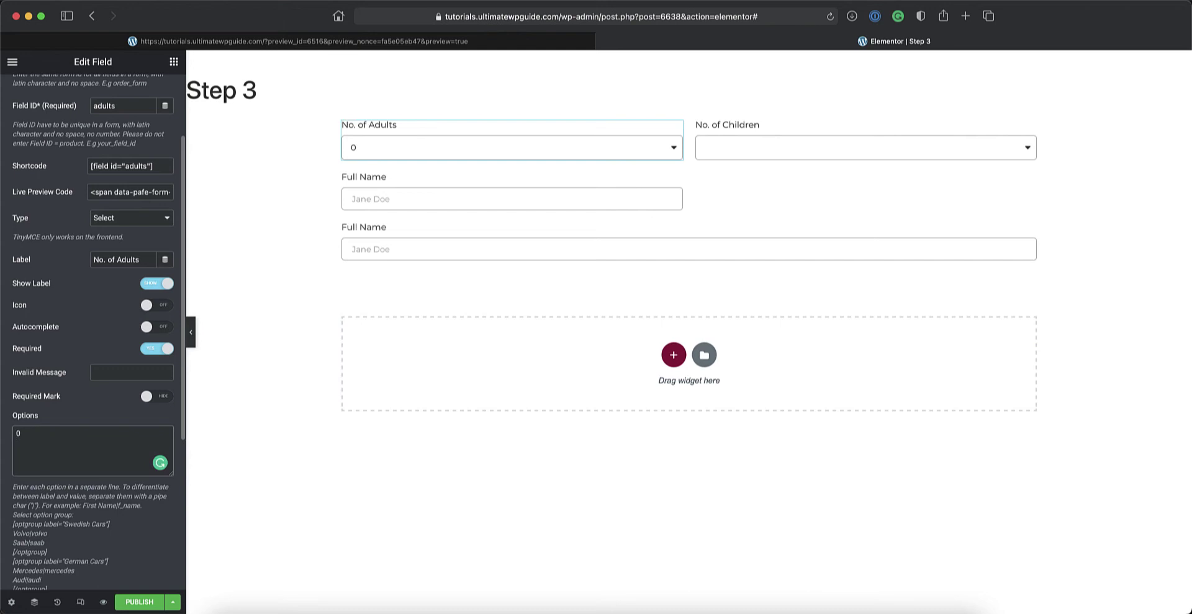
pyautogui.press('Return')
pyautogui.write('1')
pyautogui.press('Return')
pyautogui.write('2')
pyautogui.press('Return')
pyautogui.write('3')
pyautogui.press('Return')
pyautogui.write('4')
pyautogui.moveTo(25, 469); pyautogui.dragTo(7, 422)
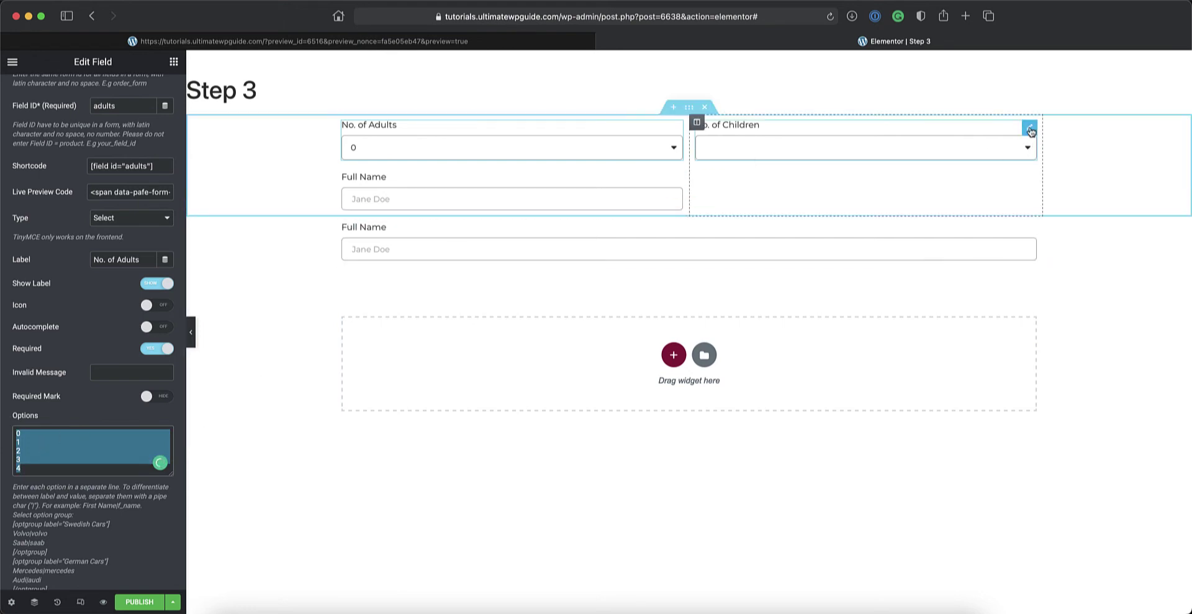
# - Paste the 0–4 options into No. of Children, with default value 0
pyautogui.click(1030, 130)
pyautogui.click(27, 545)
pyautogui.press('super+v')
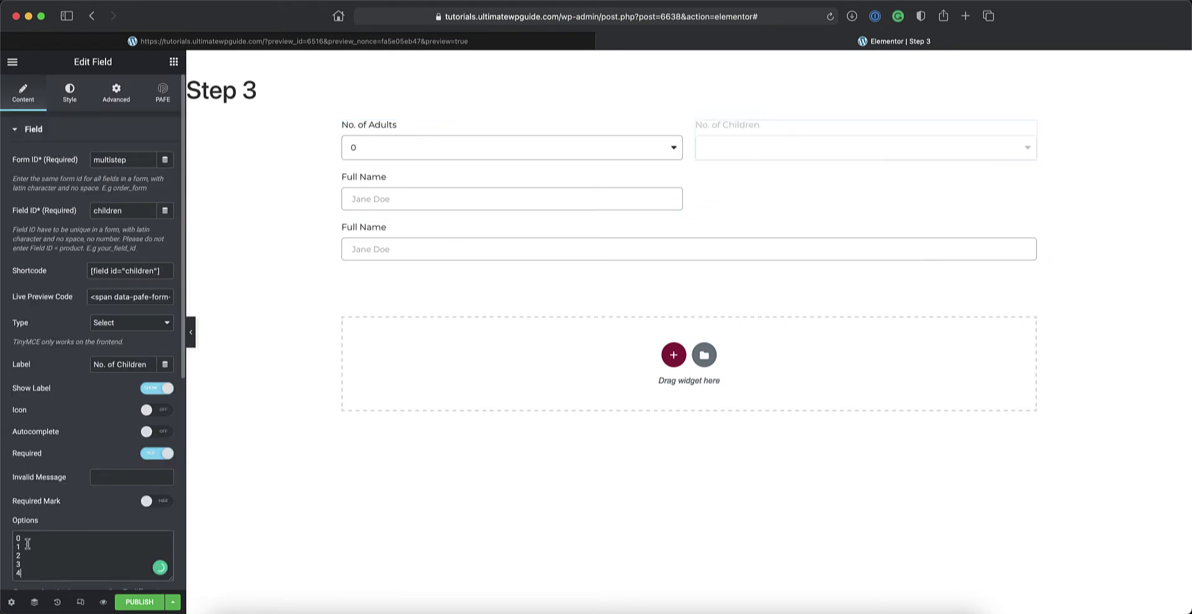
pyautogui.scroll(-6, 74, 484)
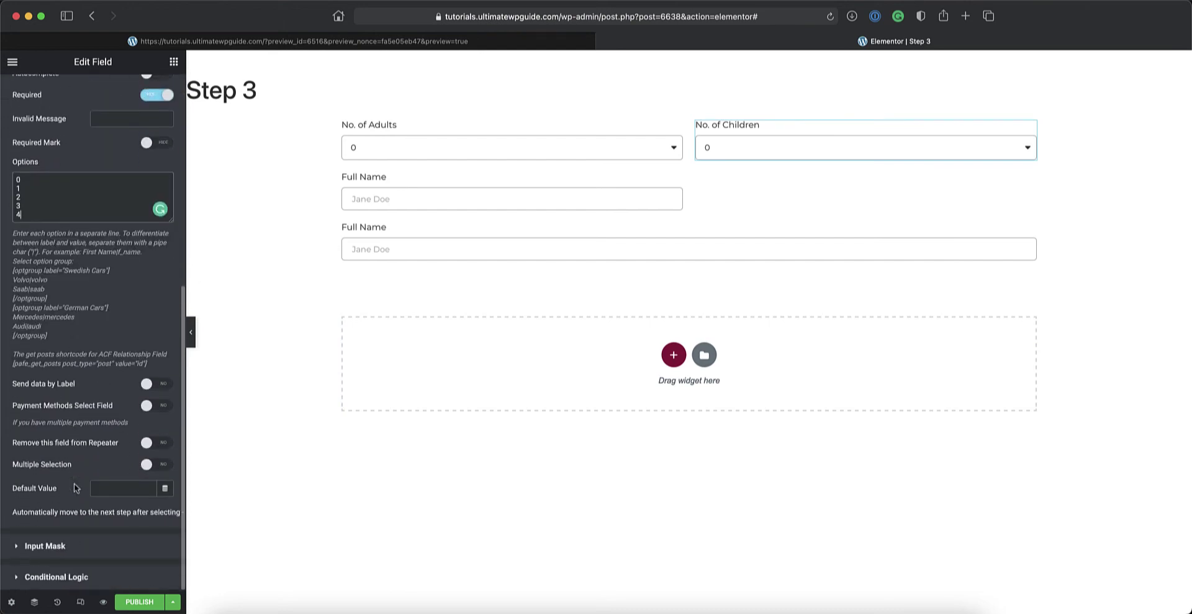
pyautogui.click(110, 488)
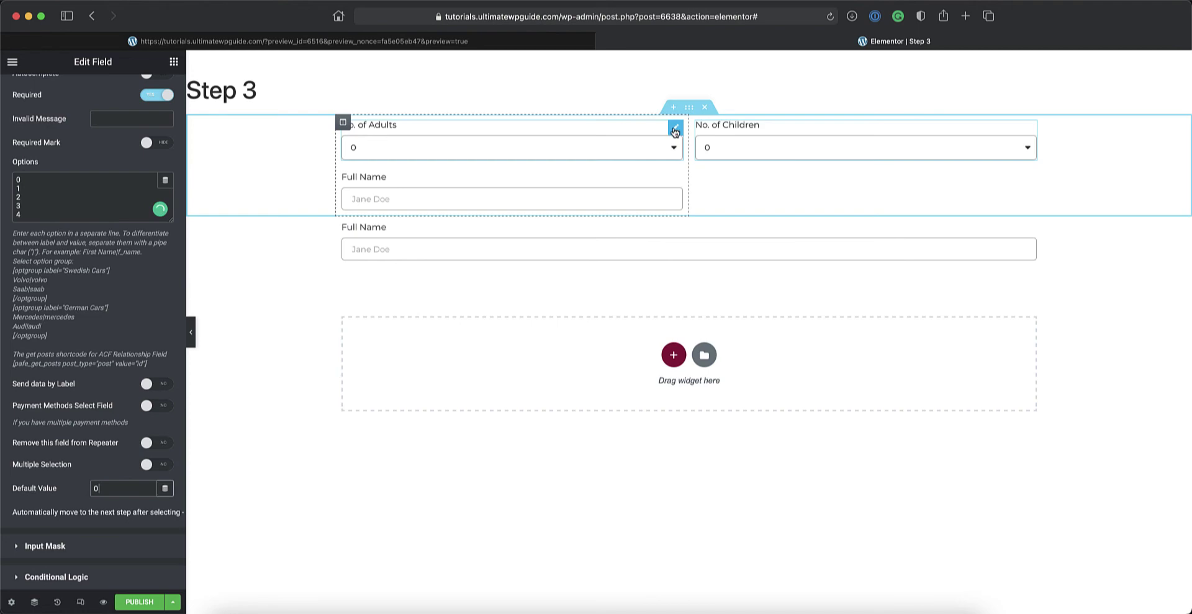
# - Set the No. of Adults default value to 2
pyautogui.click(674, 130)
pyautogui.scroll(-8, 56, 522)
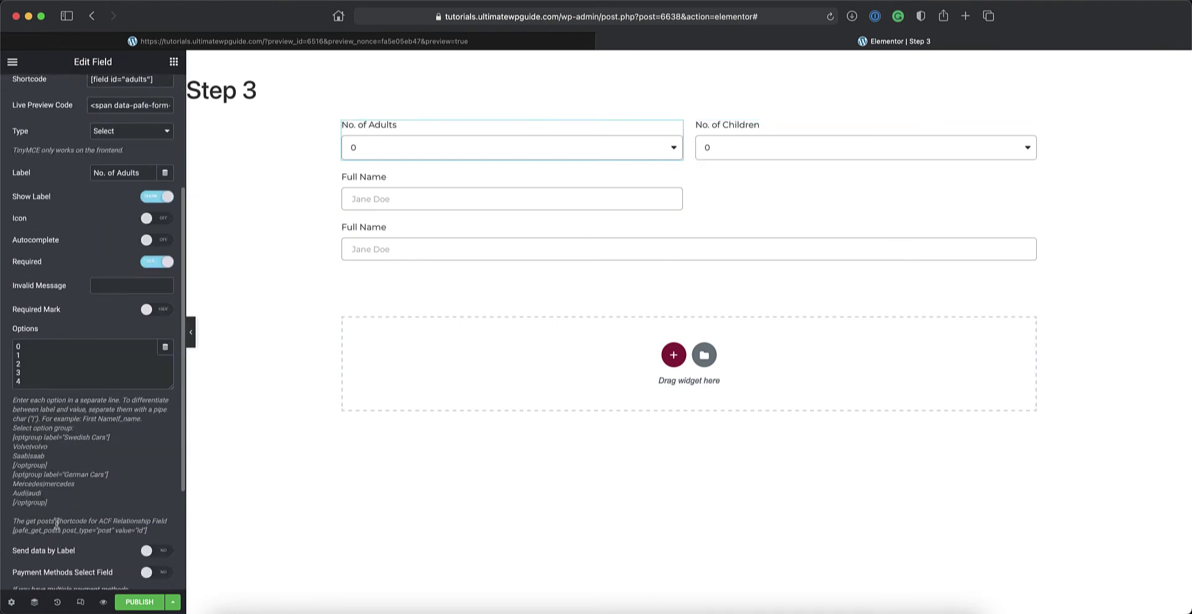
pyautogui.click(105, 489)
pyautogui.write('2')
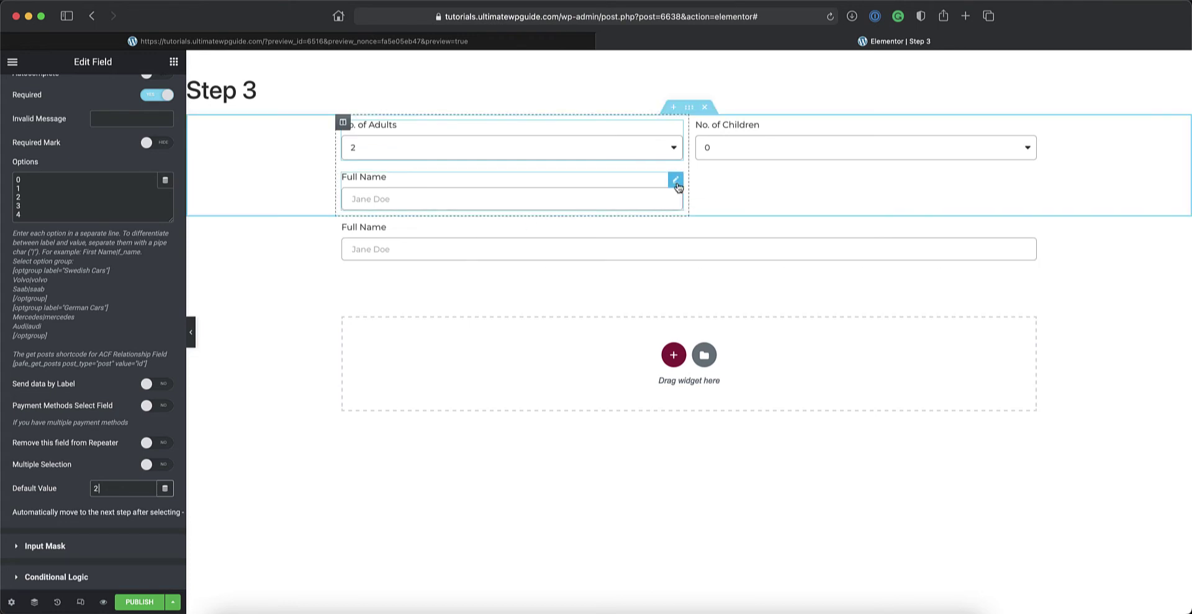
# - Relabel the left Full Name field 'Age of Children', ID age_children, placeholder '8, 10, 16'
pyautogui.click(675, 181)
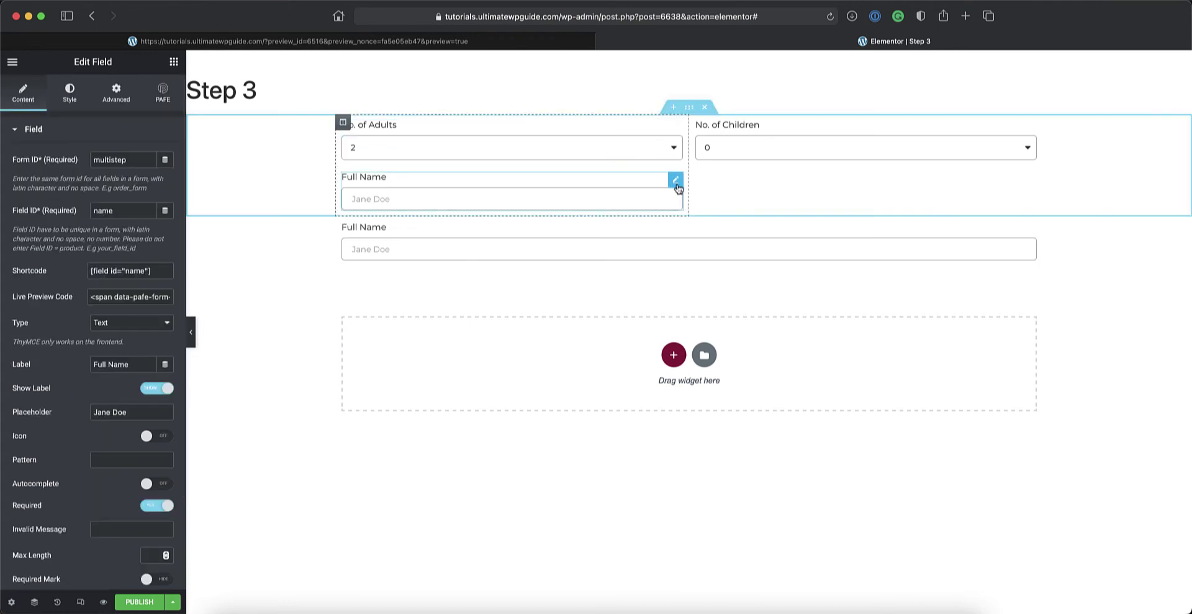
pyautogui.moveTo(142, 364); pyautogui.dragTo(49, 366)
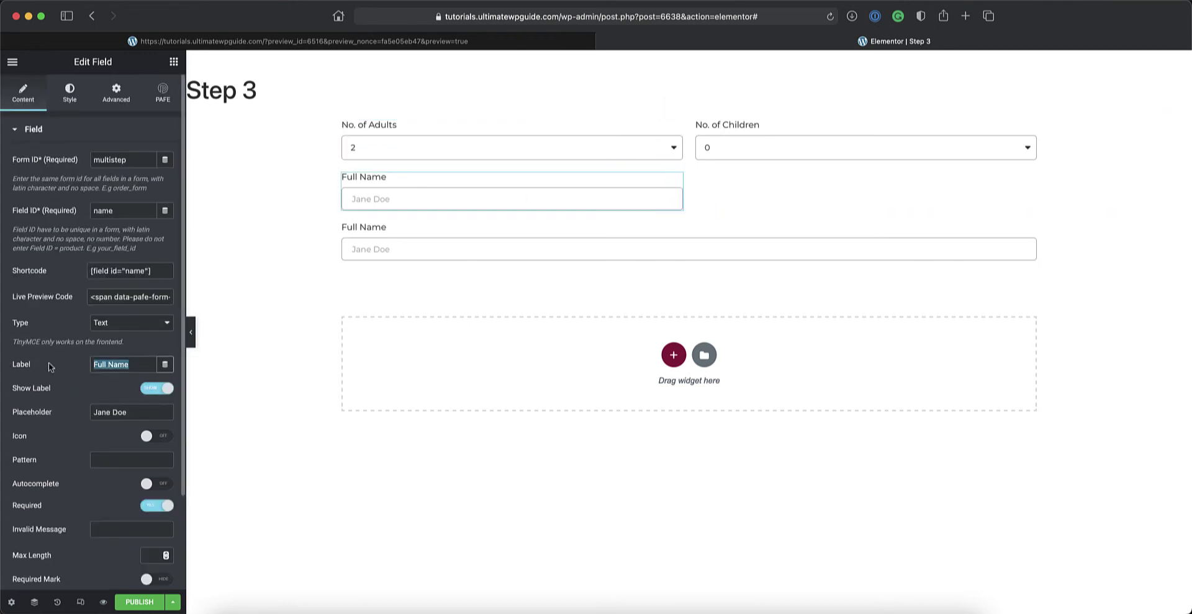
pyautogui.write('Age of Chi')
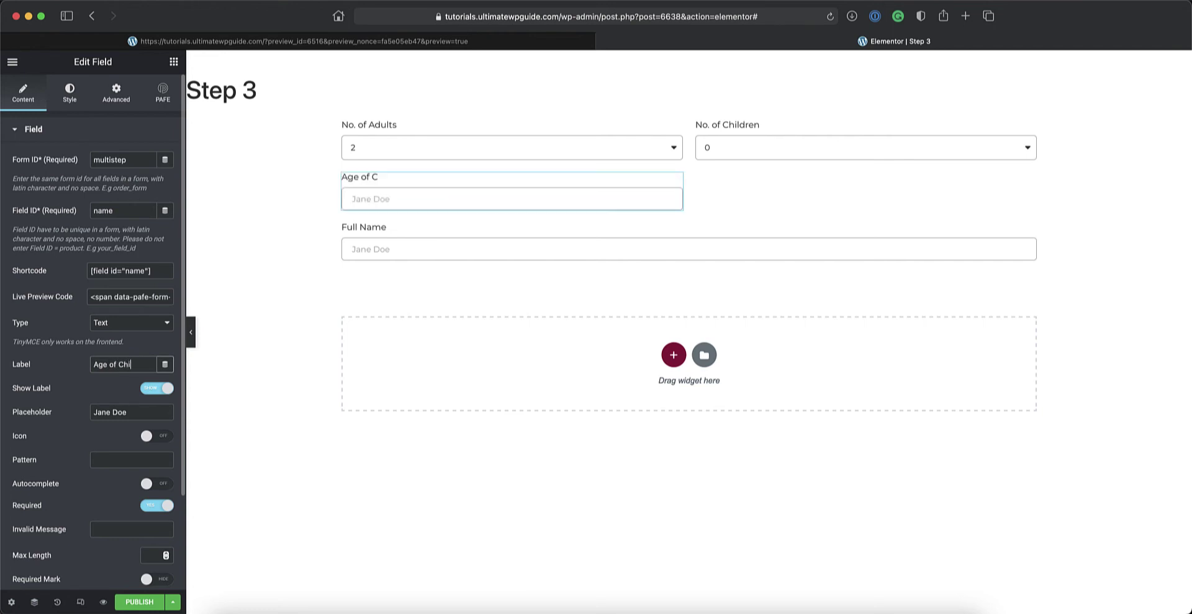
pyautogui.write('ldren')
pyautogui.moveTo(114, 211); pyautogui.dragTo(92, 211)
pyautogui.write('age_children')
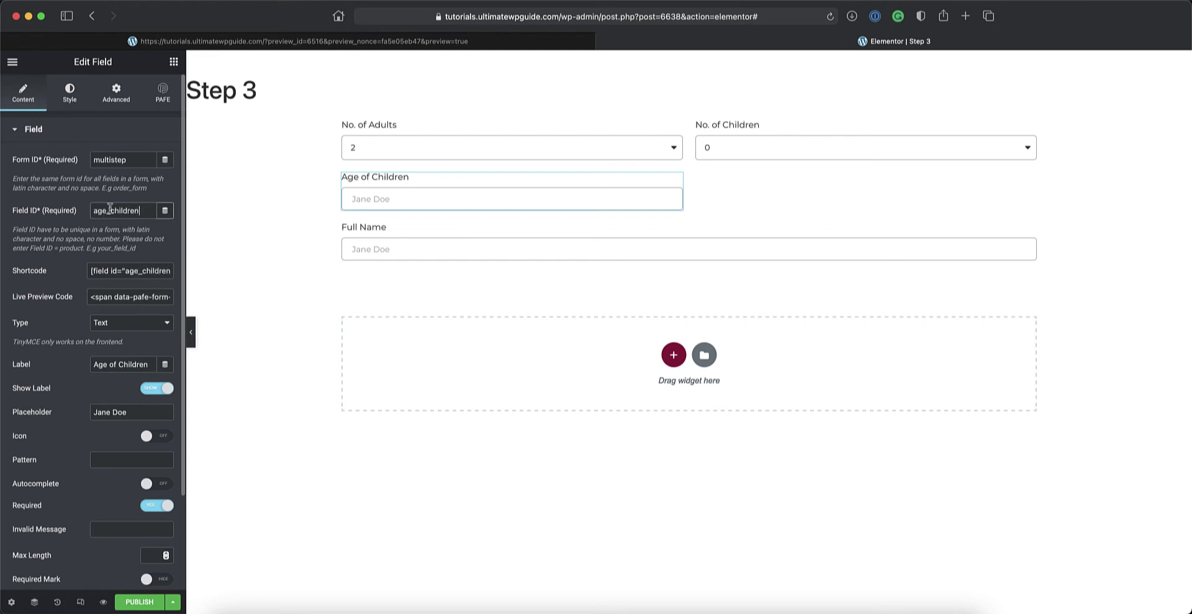
pyautogui.scroll(-4, 86, 435)
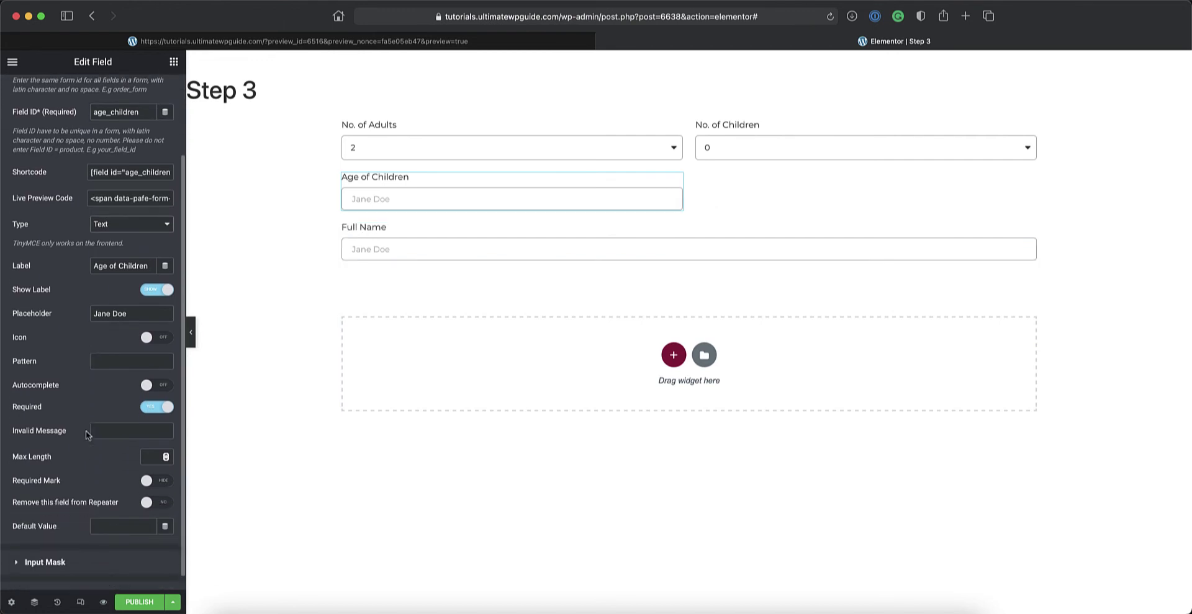
pyautogui.scroll(3, 86, 436)
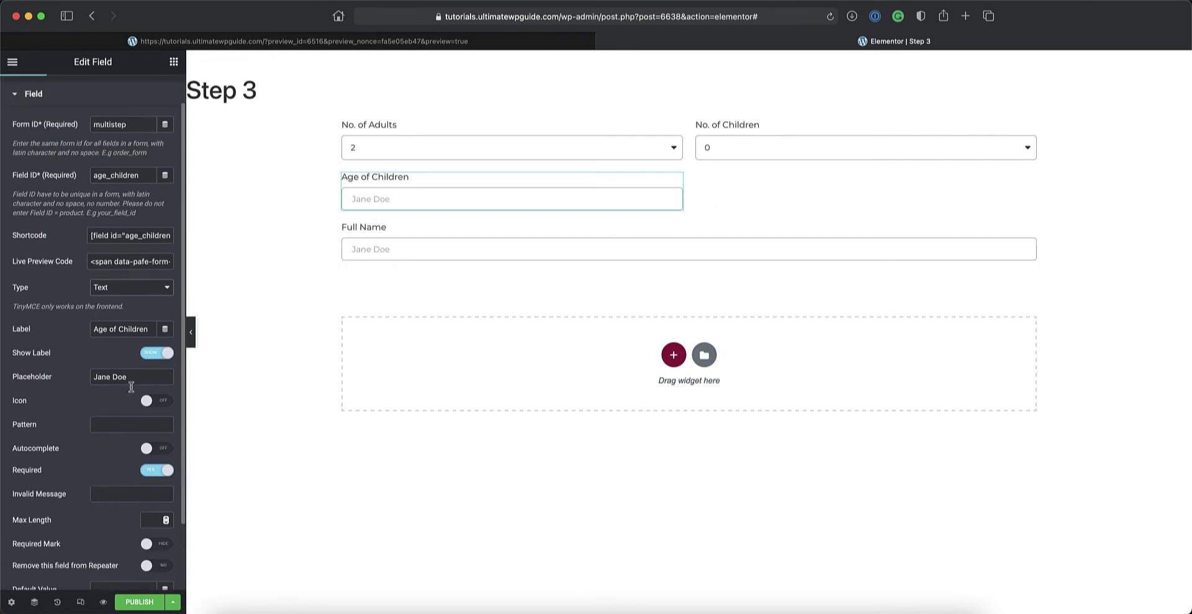
pyautogui.moveTo(136, 379); pyautogui.dragTo(89, 379)
pyautogui.write('8, 10, 16')
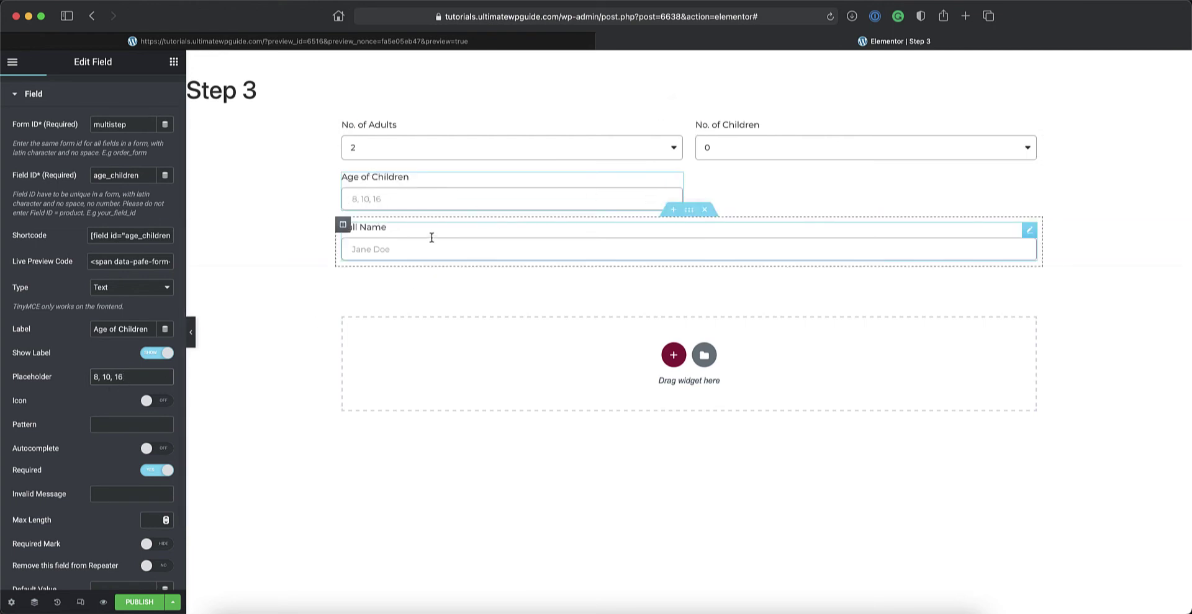
# - Change the full-width field's ID to message and its type to Textarea
pyautogui.click(1029, 231)
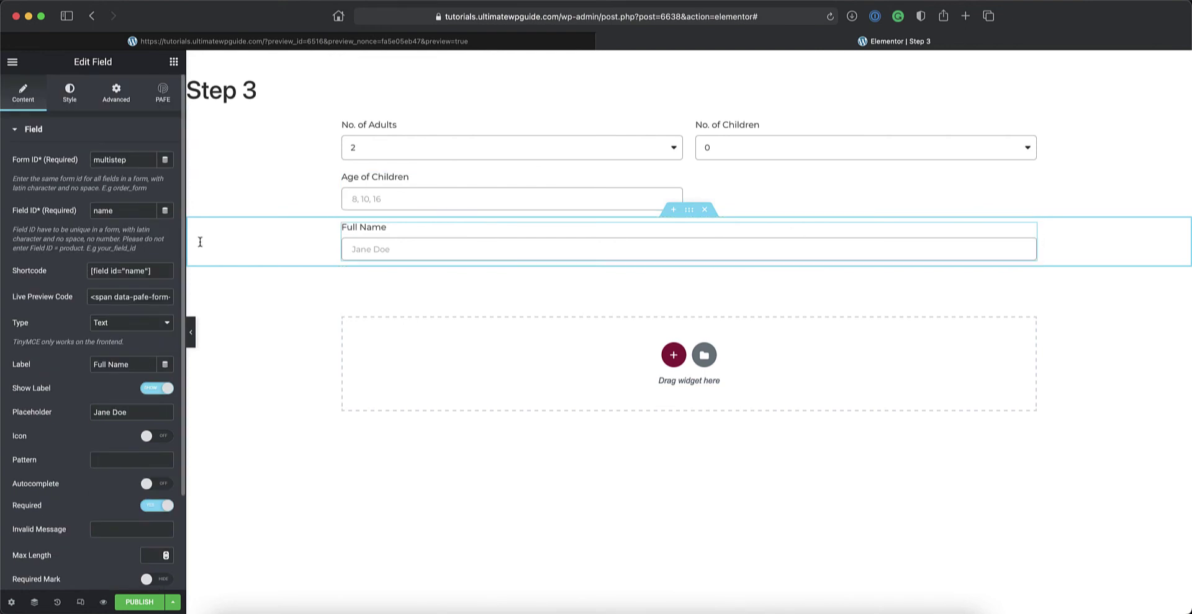
pyautogui.moveTo(115, 210); pyautogui.dragTo(85, 211)
pyautogui.write('message')
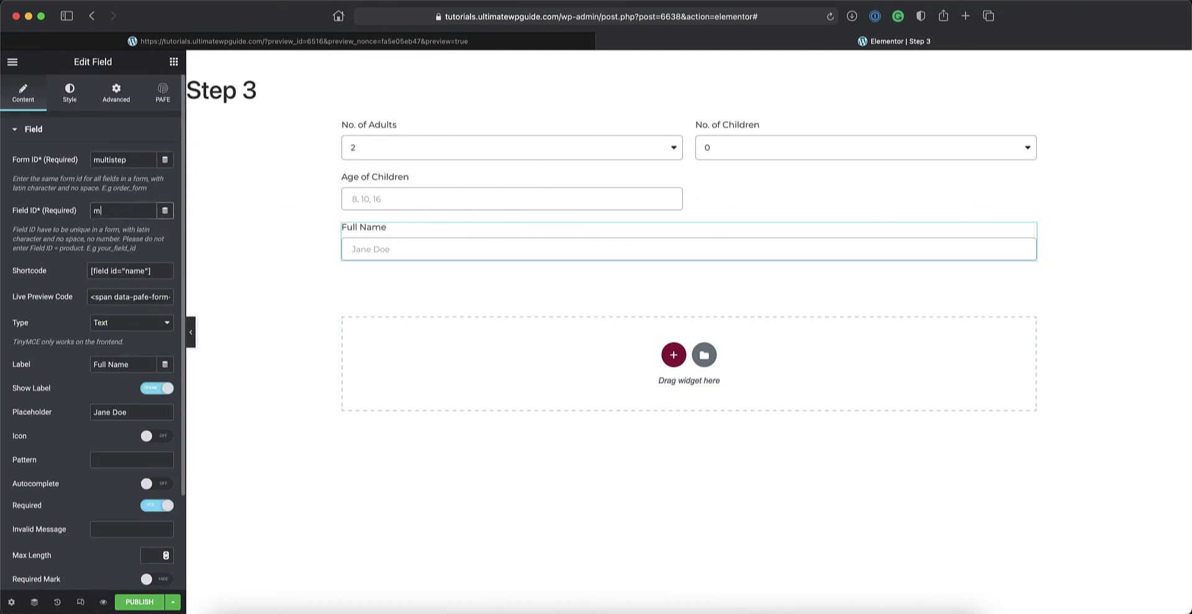
pyautogui.click(130, 322)
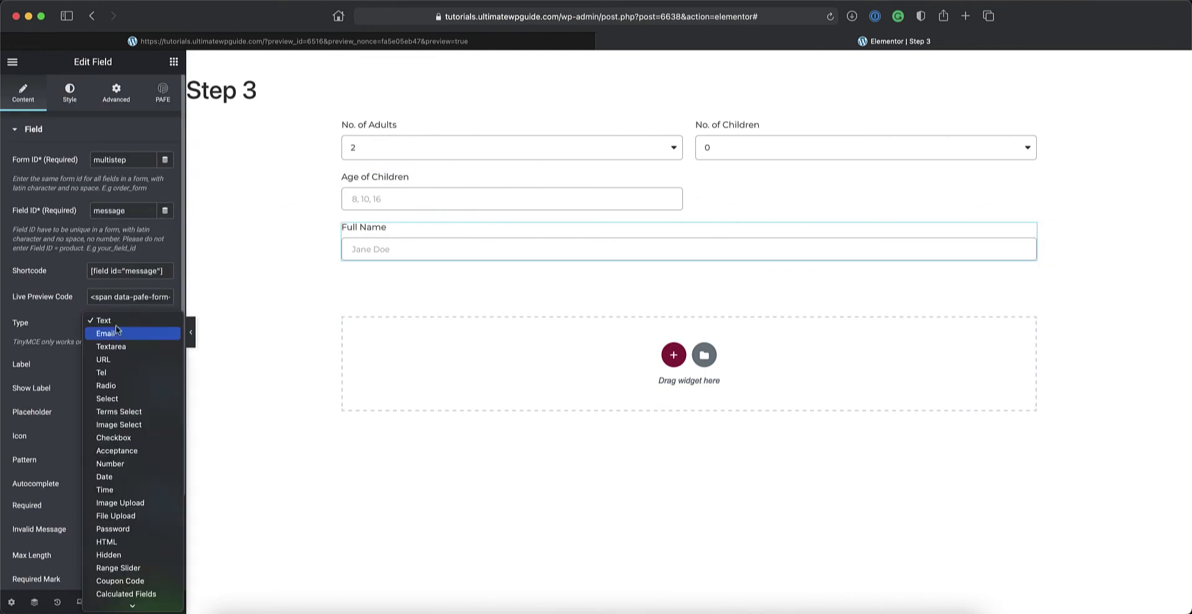
pyautogui.click(115, 343)
# - Label it 'Do you have any special requirements?' and clear the Jane Doe placeholder
pyautogui.moveTo(129, 365); pyautogui.dragTo(65, 365)
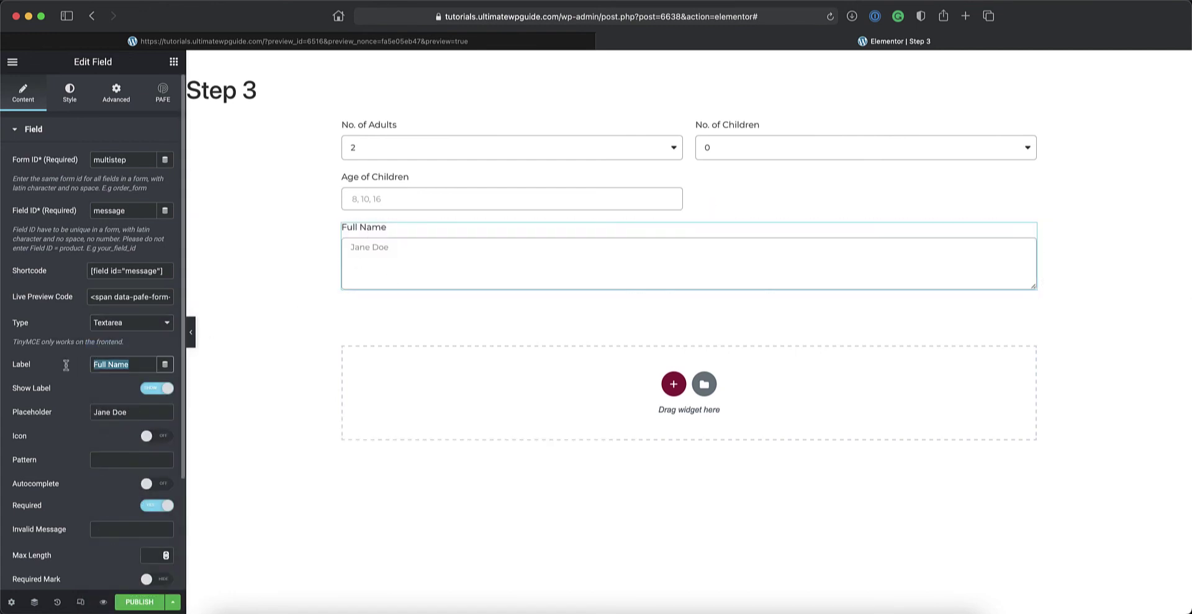
pyautogui.write('Do you have ')
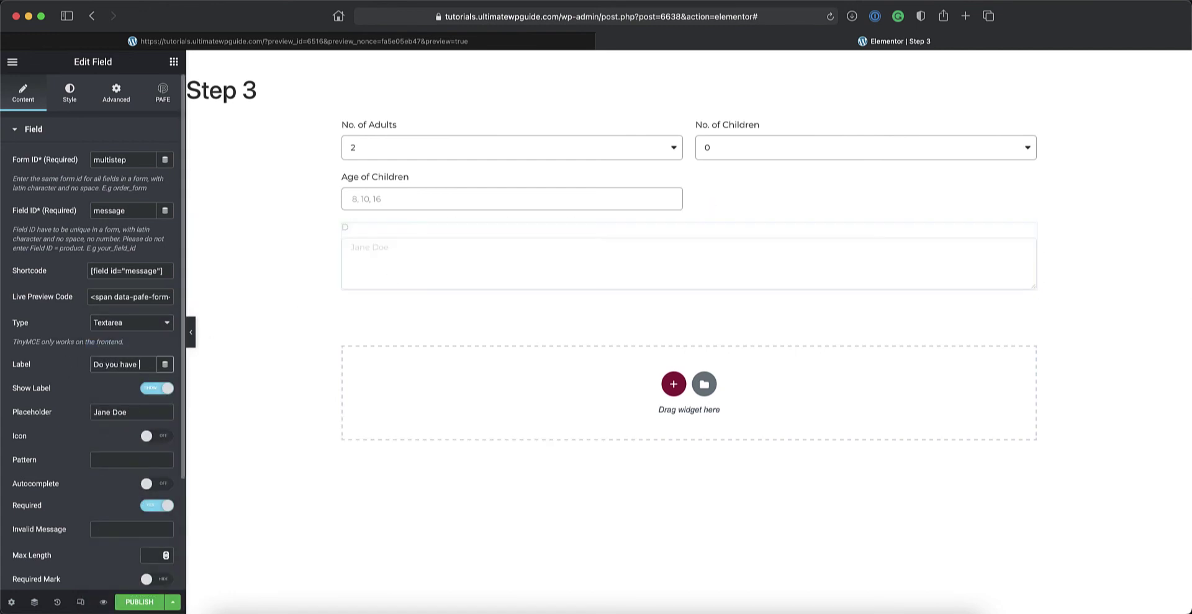
pyautogui.write('any special requiremen')
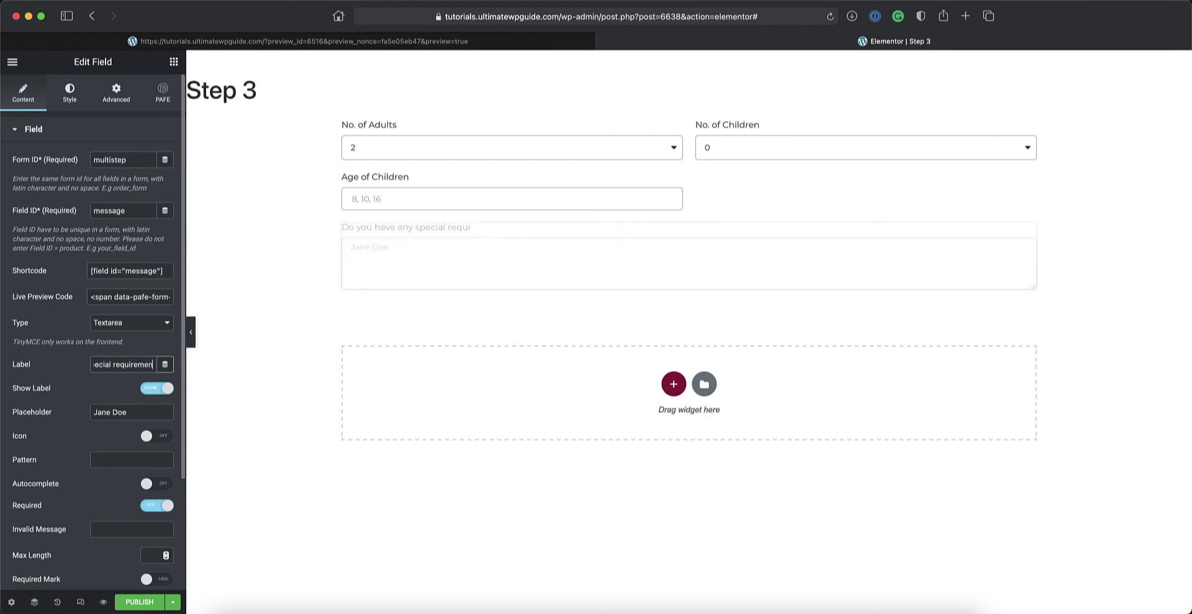
pyautogui.write('ts?')
pyautogui.moveTo(142, 414); pyautogui.dragTo(89, 413)
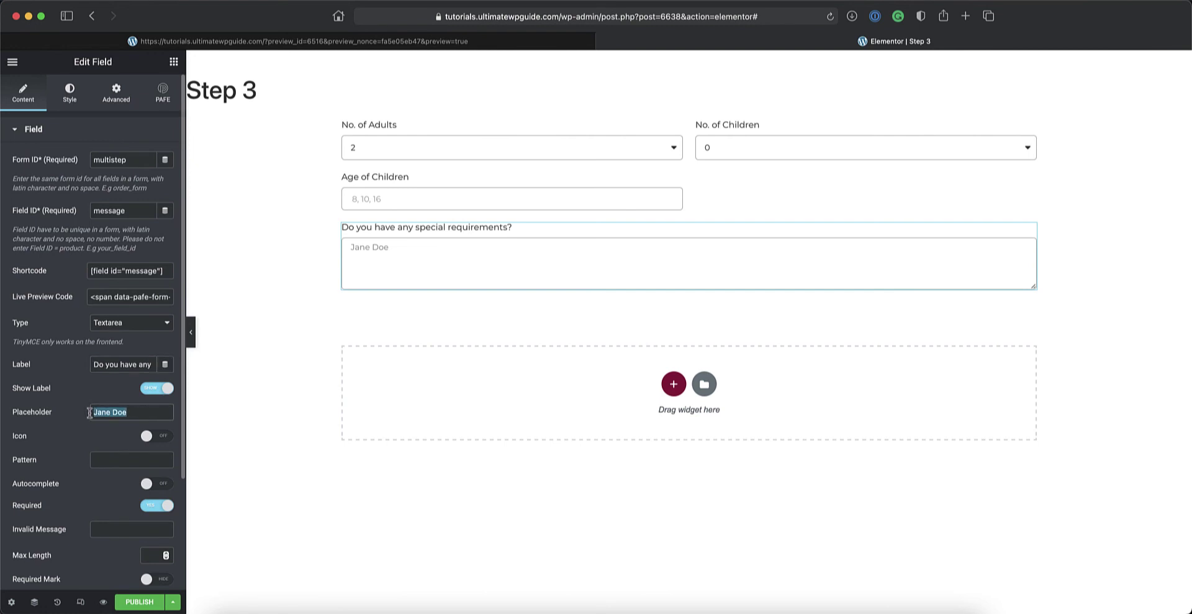
pyautogui.press('BackSpace')
pyautogui.scroll(-3, 118, 444)
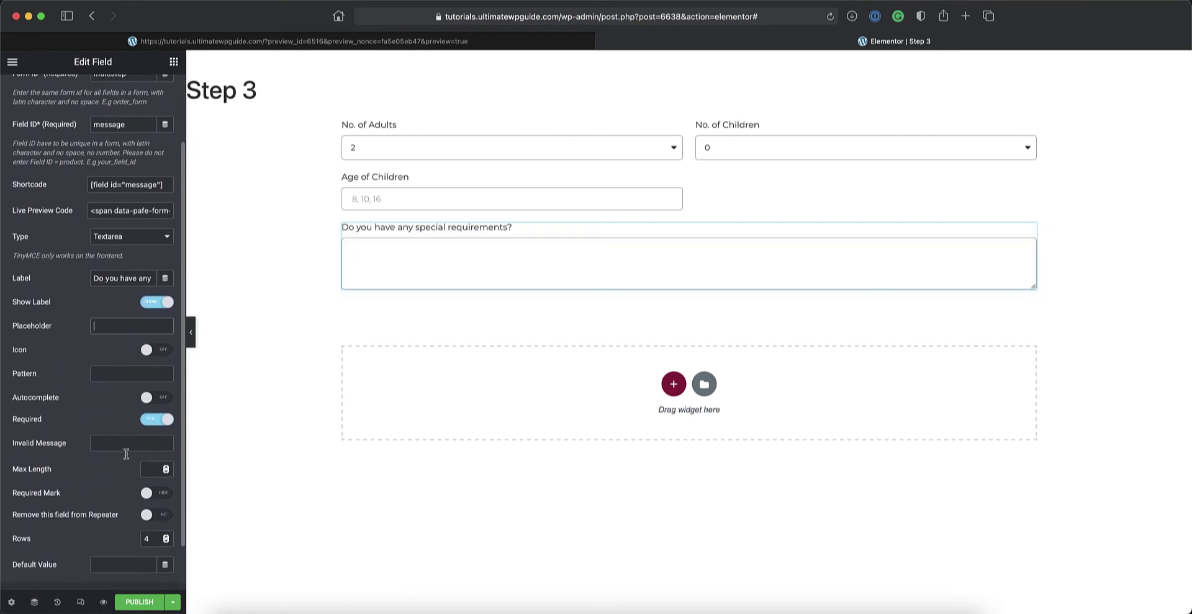
pyautogui.scroll(-2, 122, 471)
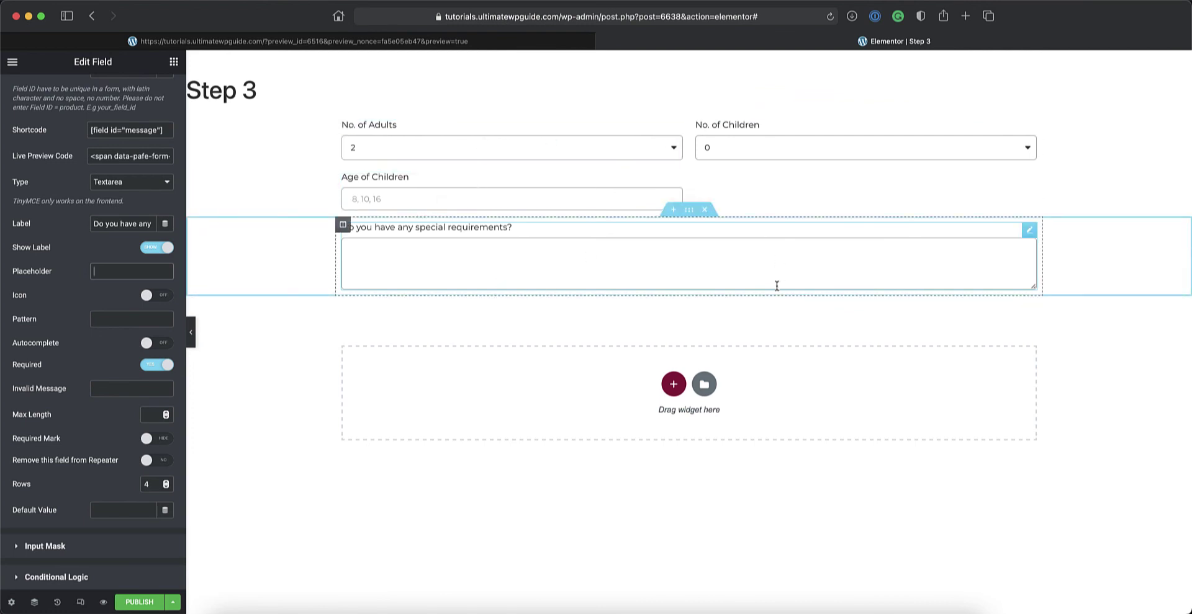
# - Publish the Step 3 template and bring up the editor's main menu
pyautogui.click(140, 603)
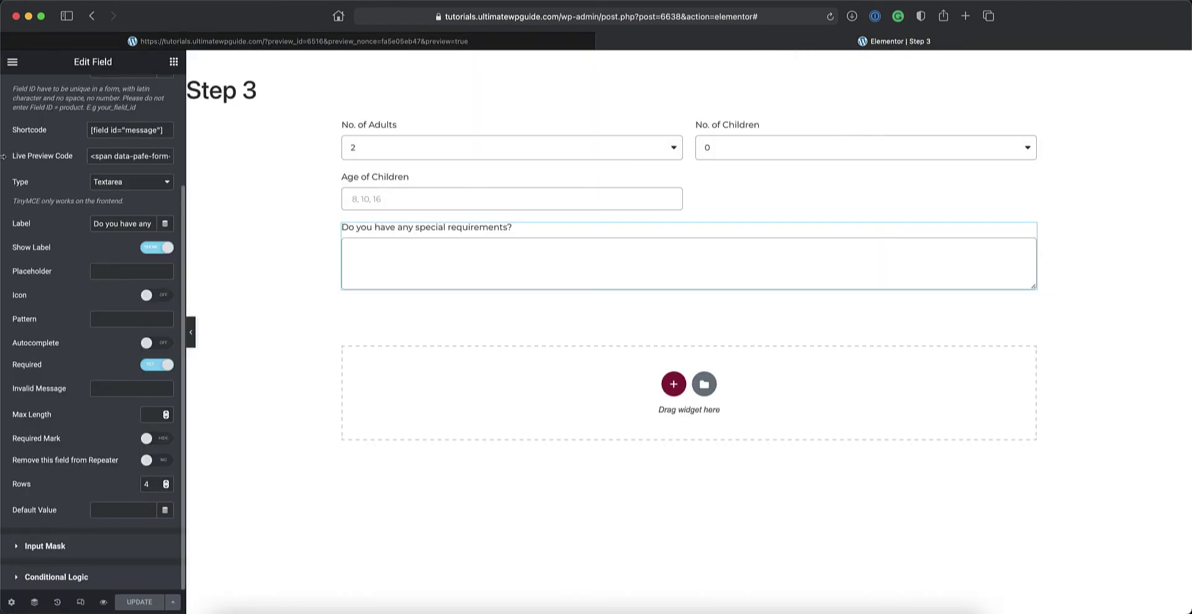
pyautogui.click(13, 62)
# - Exit to the dashboard and copy the Step 1 template's shortcode from Saved Templates
pyautogui.click(76, 277)
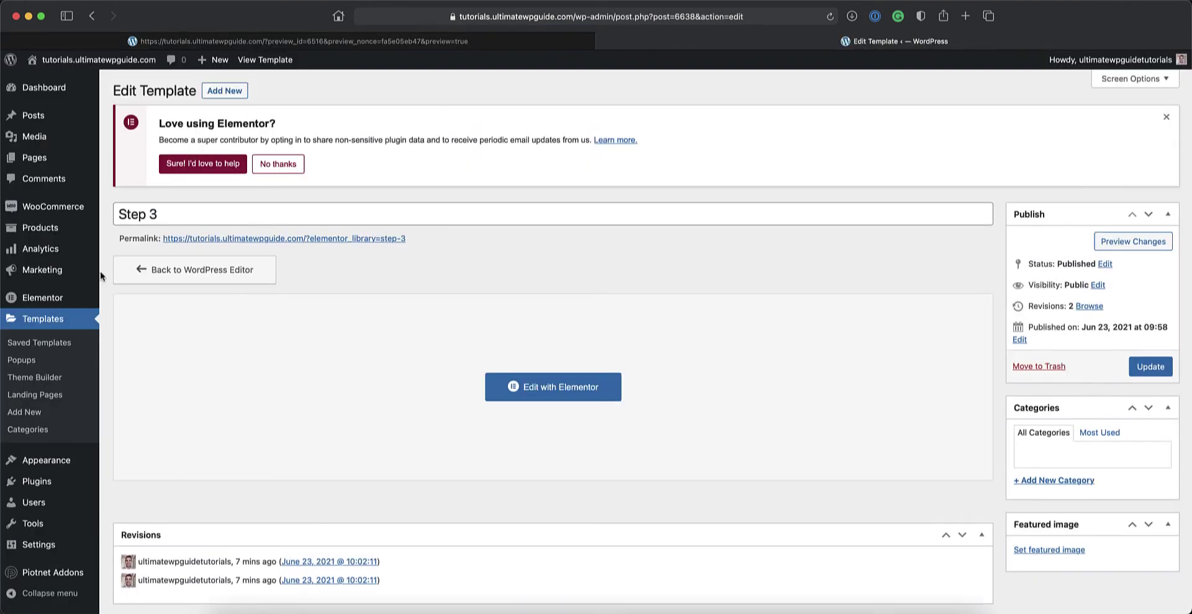
pyautogui.click(41, 345)
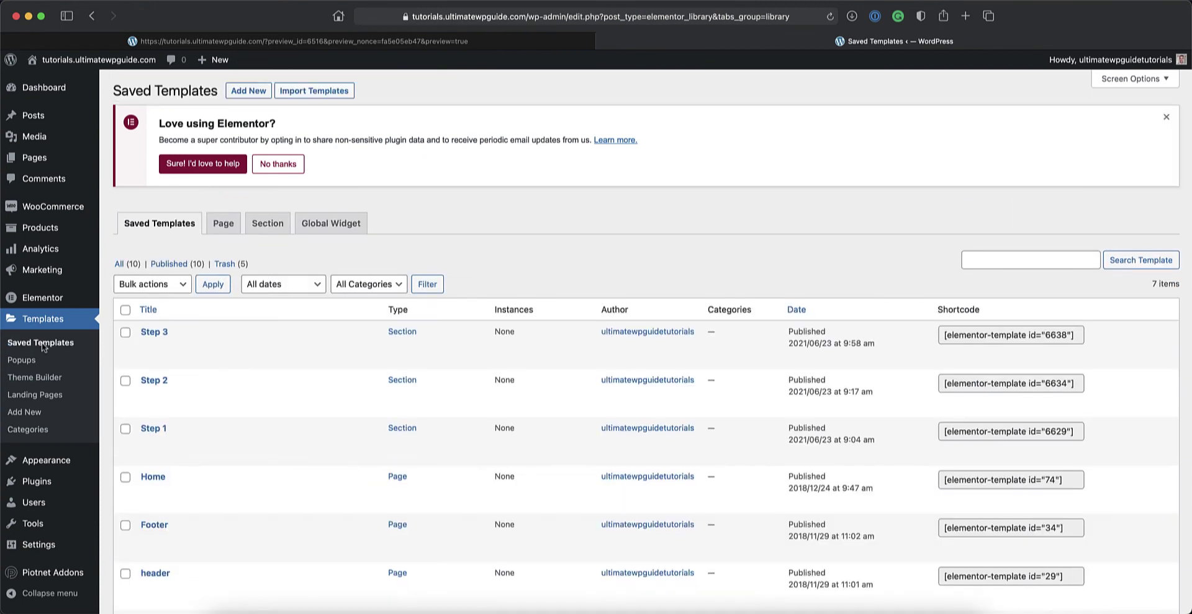
pyautogui.moveTo(911, 314)
pyautogui.mouseDown()
pyautogui.moveTo(1058, 311)
pyautogui.moveTo(913, 454)
pyautogui.moveTo(914, 313)
pyautogui.mouseUp()
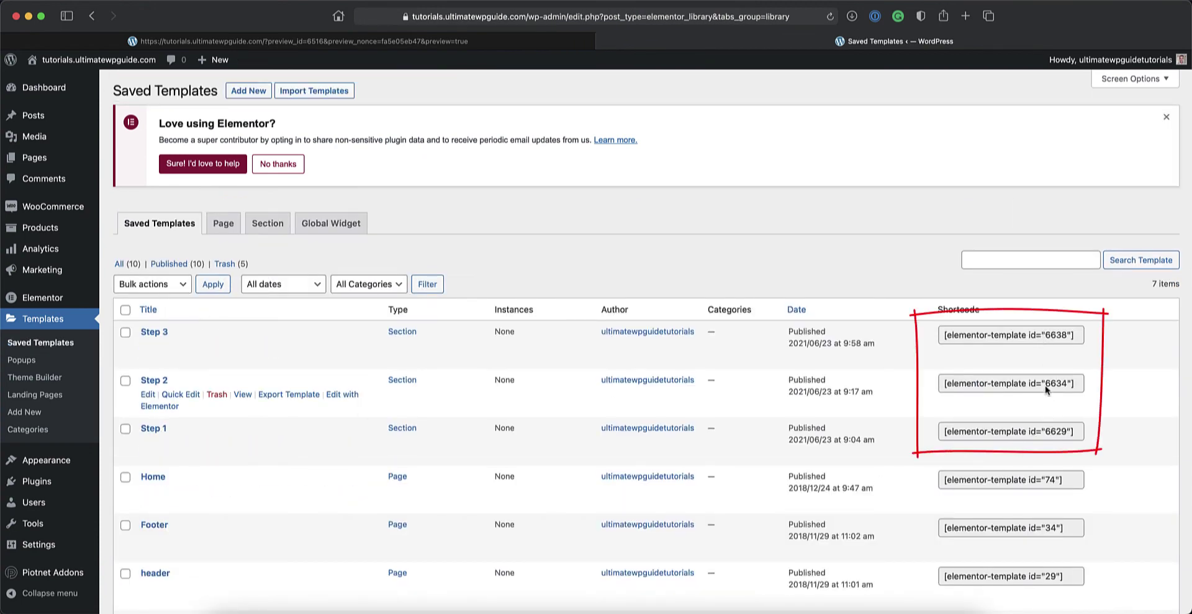
pyautogui.click(1033, 429)
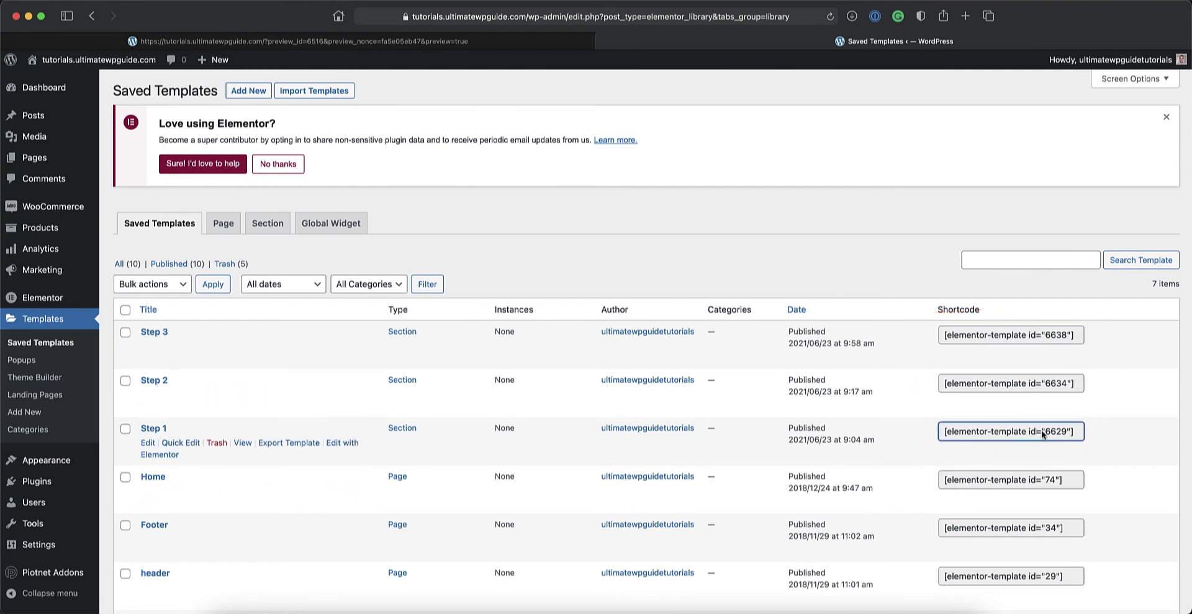
pyautogui.moveTo(1069, 436); pyautogui.dragTo(937, 430)
pyautogui.press('super+c')
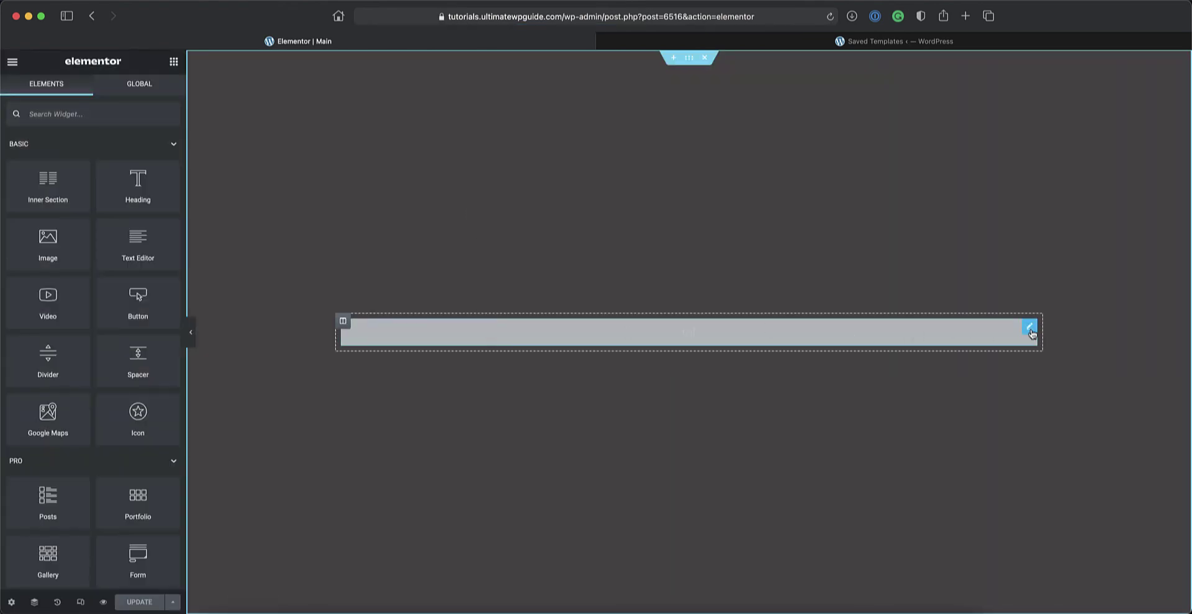
# - Add a 'Personal Details' form step loading the Step 1 template shortcode (id 6629)
pyautogui.click(1030, 329)
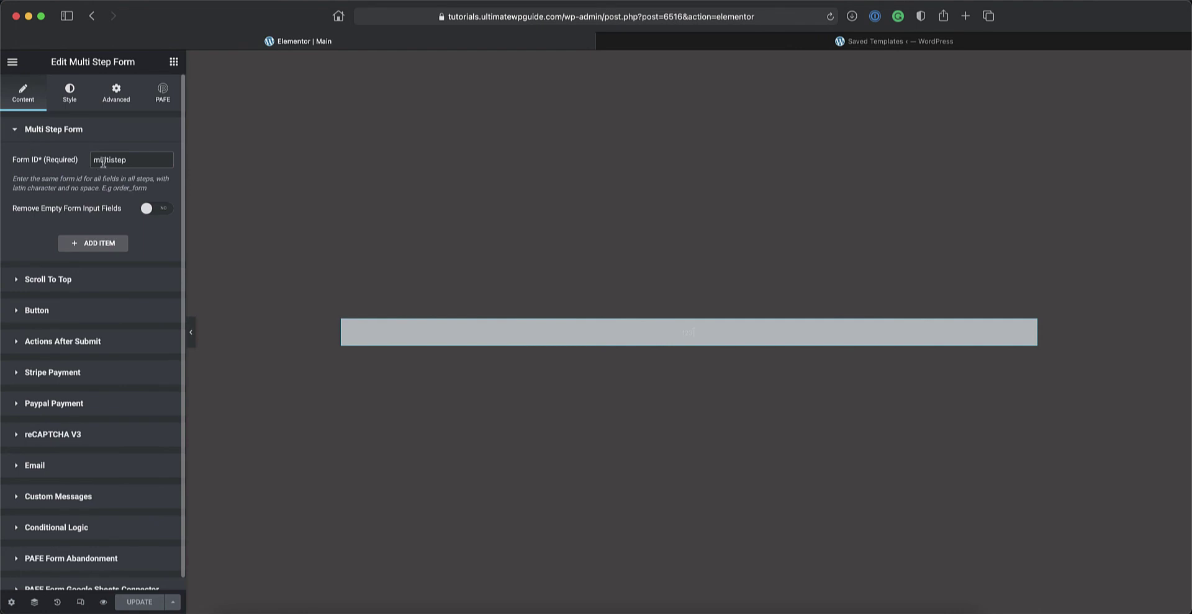
pyautogui.click(104, 248)
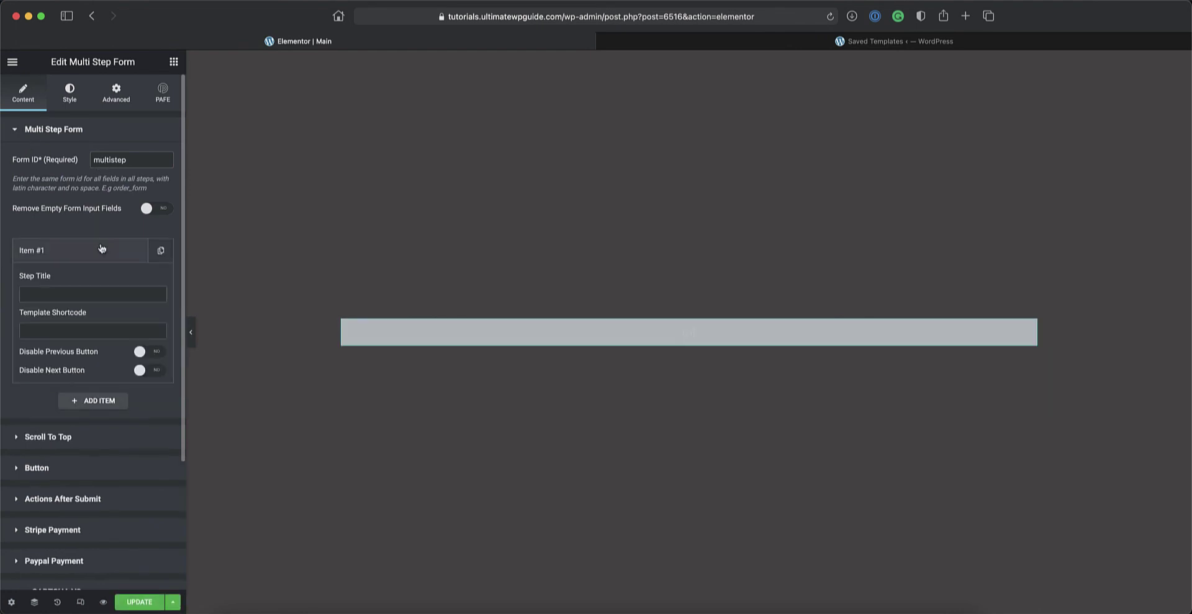
pyautogui.click(34, 295)
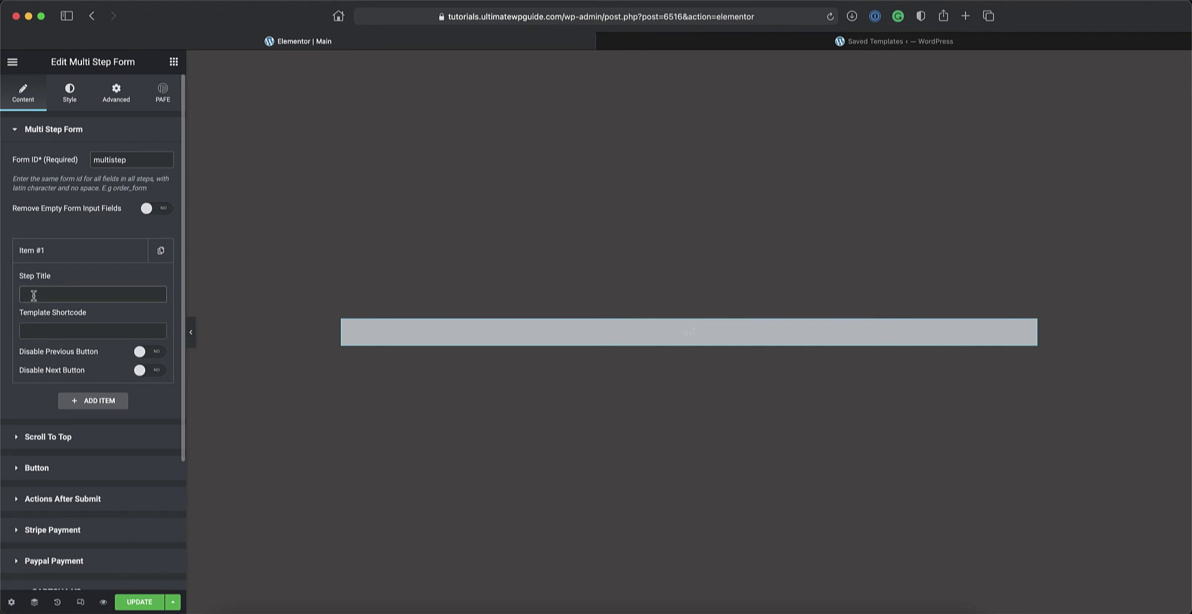
pyautogui.write('Personal Dertails')
pyautogui.click(68, 295)
pyautogui.press('BackSpace')
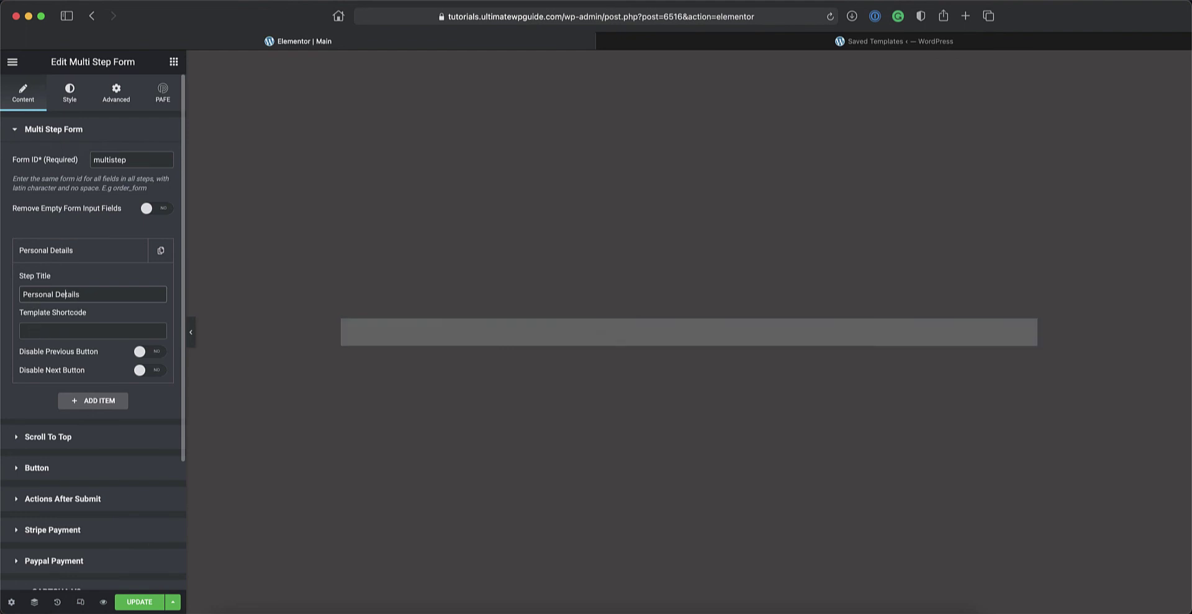
pyautogui.press('super+v')
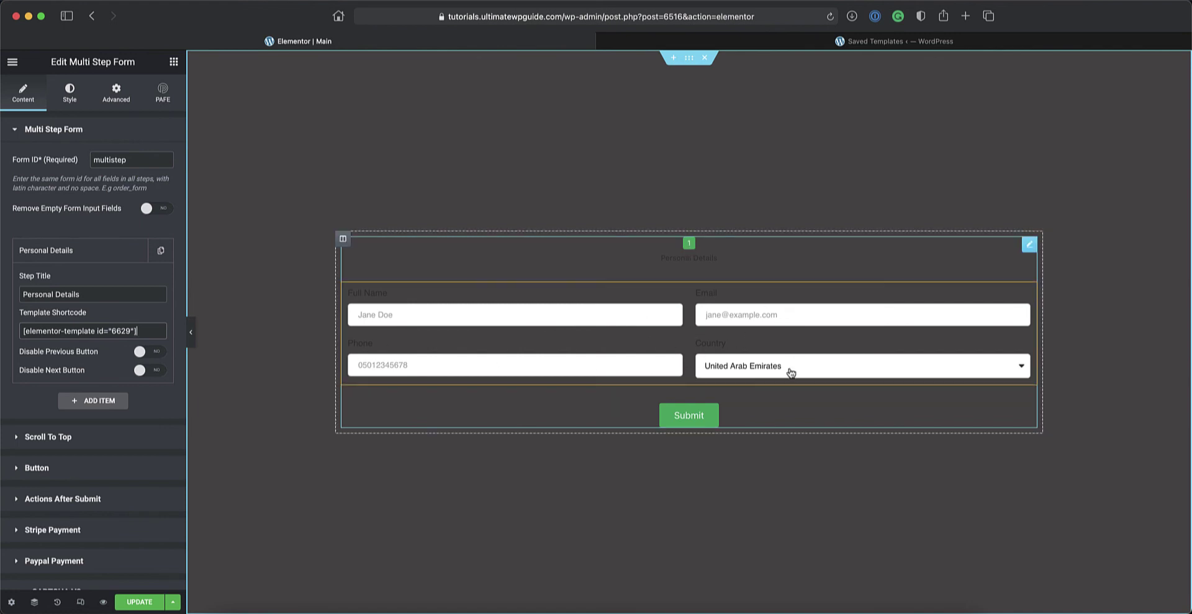
pyautogui.click(79, 251)
# - Add a 'Destination Details' step loading the copied Step 2 template shortcode
pyautogui.click(88, 277)
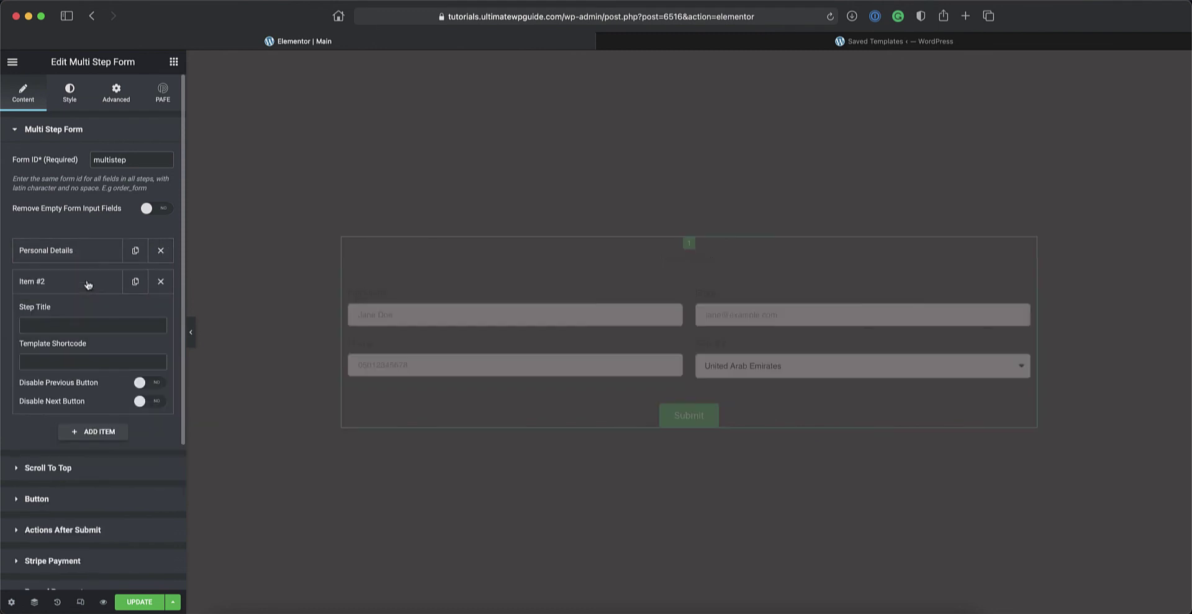
pyautogui.click(56, 326)
pyautogui.write('De')
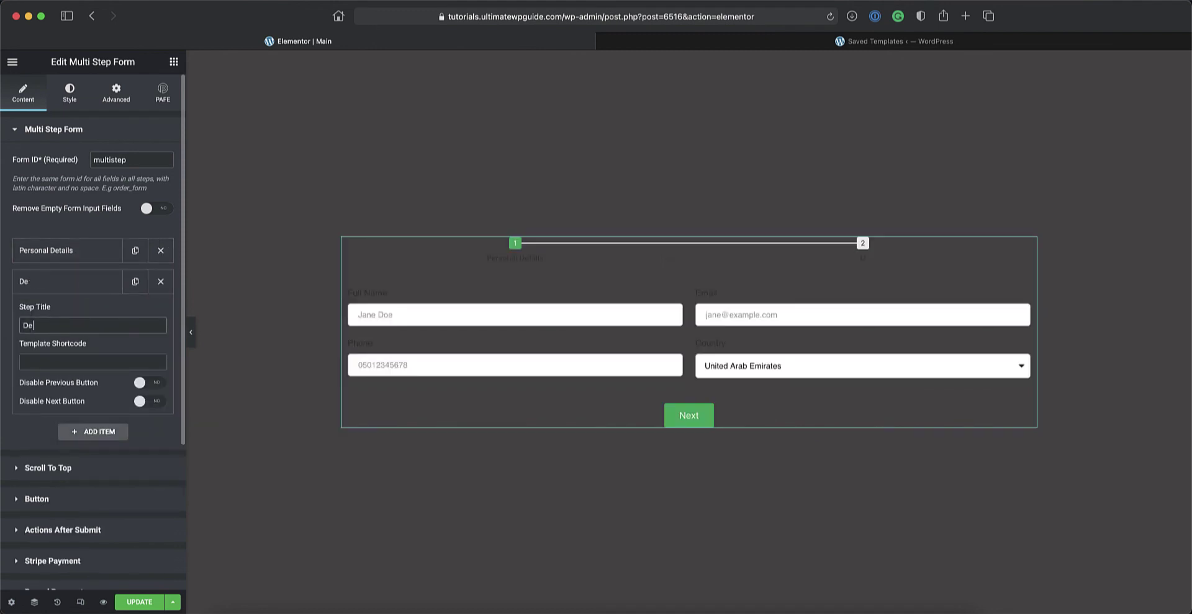
pyautogui.write('stination Details')
pyautogui.click(859, 39)
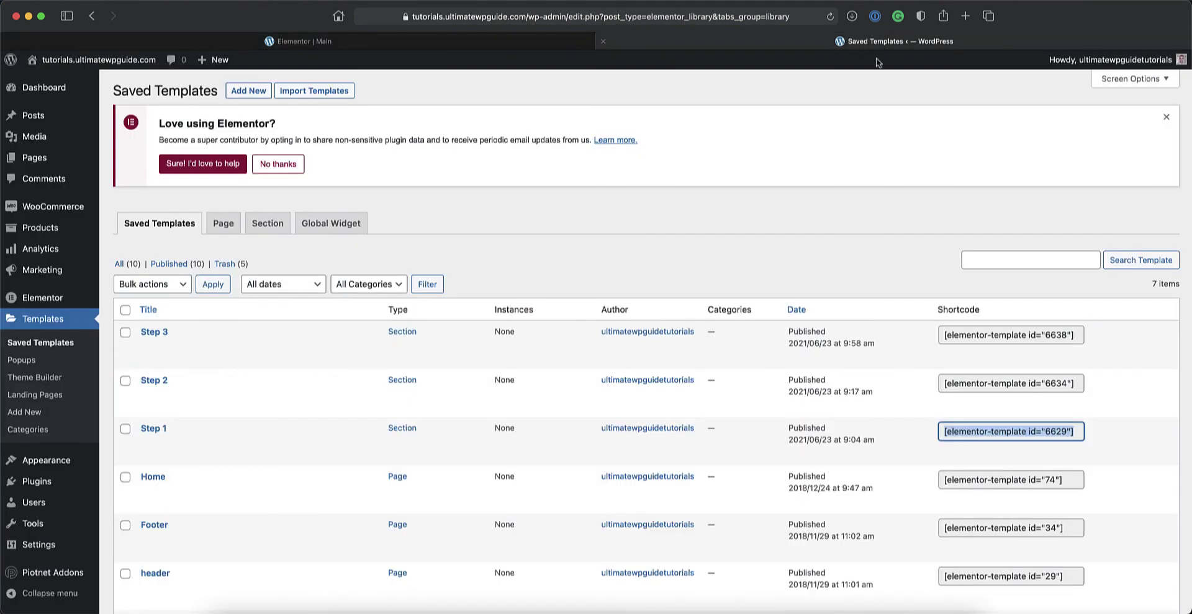
pyautogui.moveTo(1079, 383); pyautogui.dragTo(945, 384)
pyautogui.press('super+c')
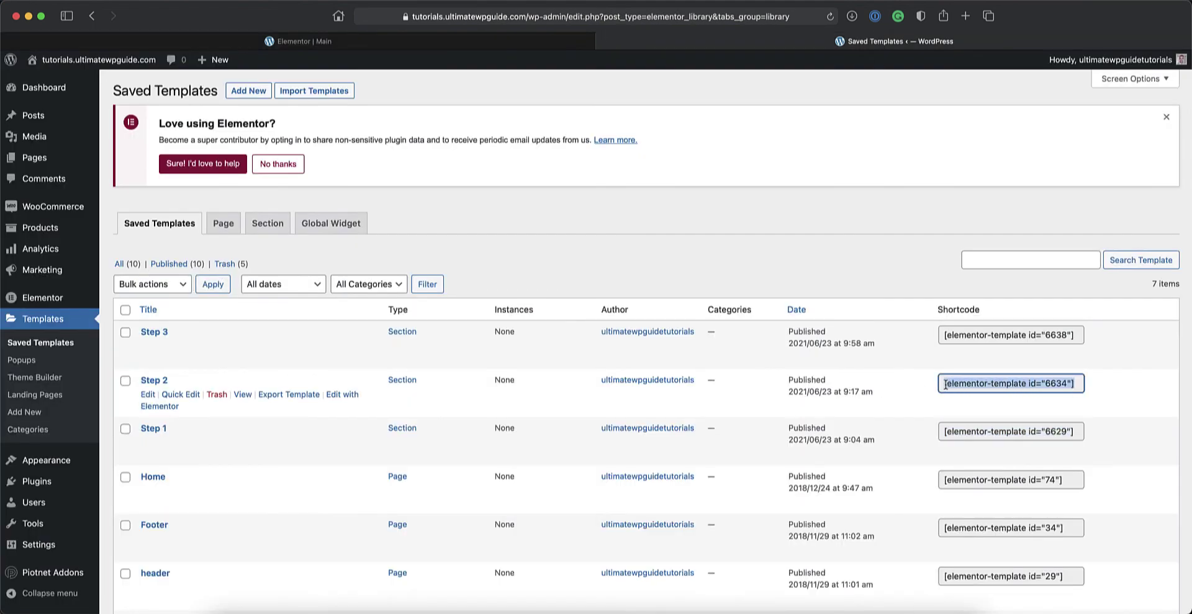
pyautogui.click(356, 42)
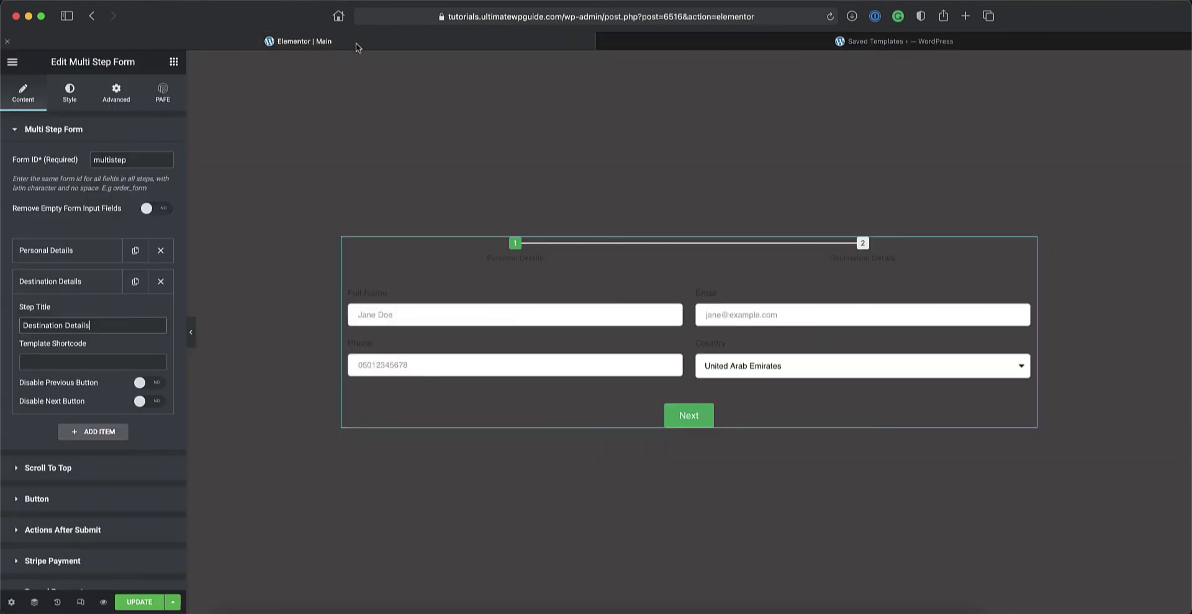
pyautogui.press('super+v')
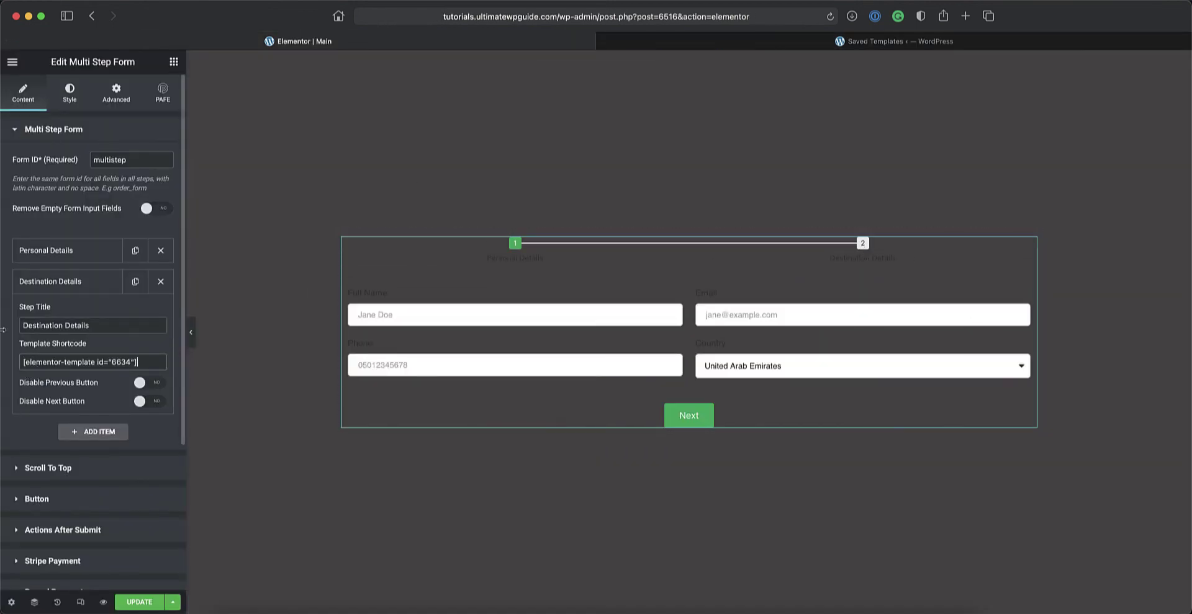
pyautogui.click(87, 284)
# - Add a 'Passenger Details' step loading the Step 3 template shortcode (id 6638)
pyautogui.click(96, 312)
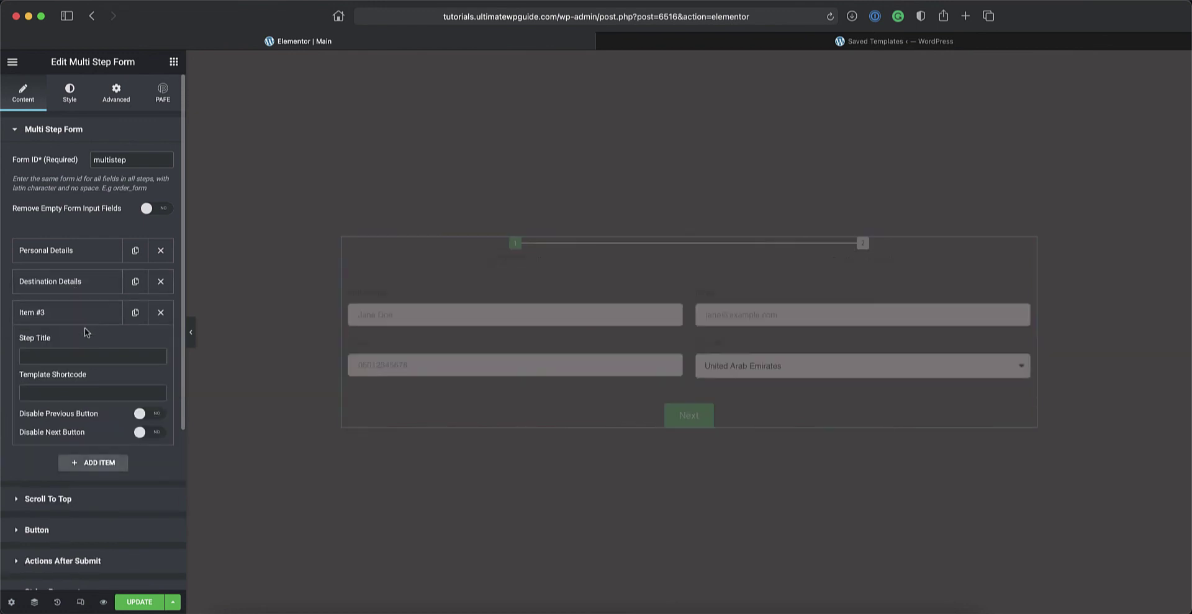
pyautogui.click(93, 356)
pyautogui.write('Passen')
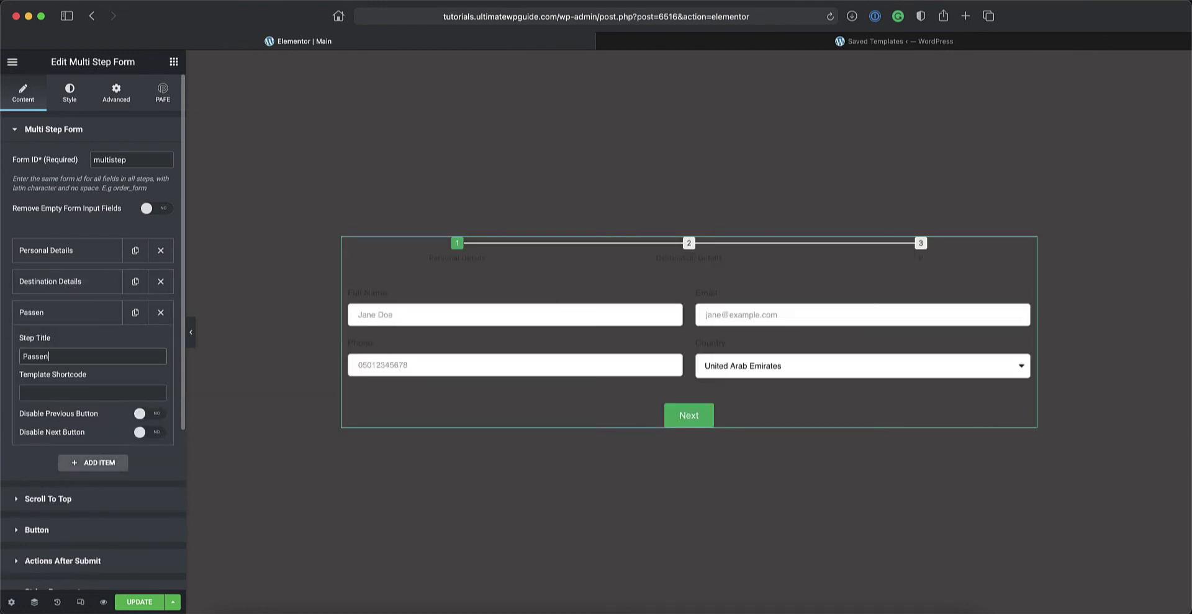
pyautogui.write('ger Details')
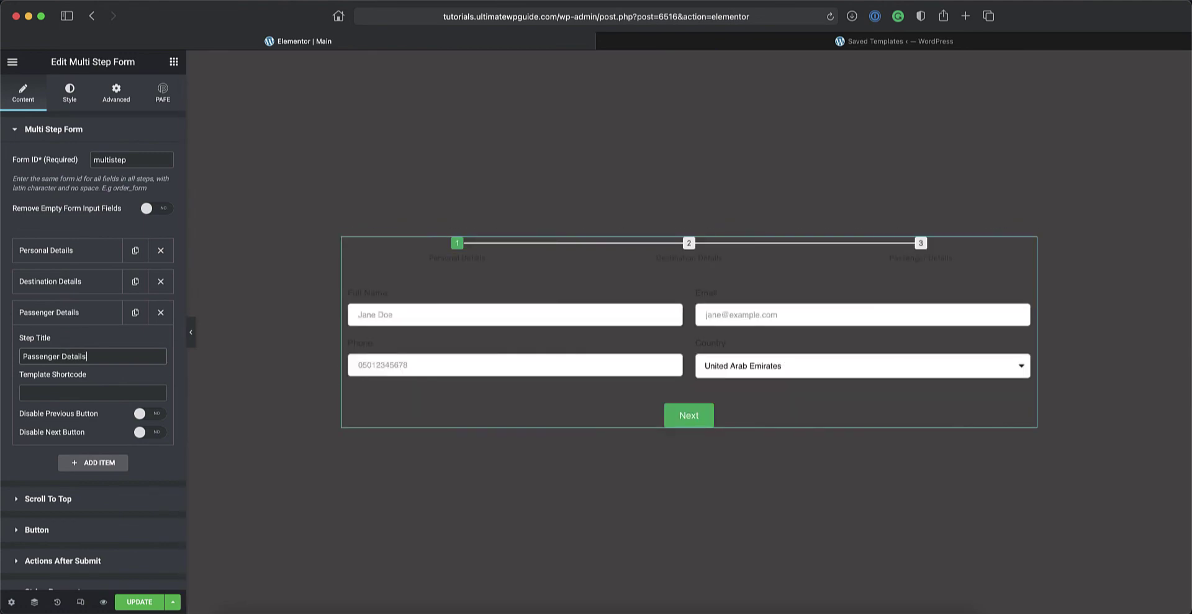
pyautogui.click(919, 43)
pyautogui.click(947, 335)
pyautogui.press('super+c')
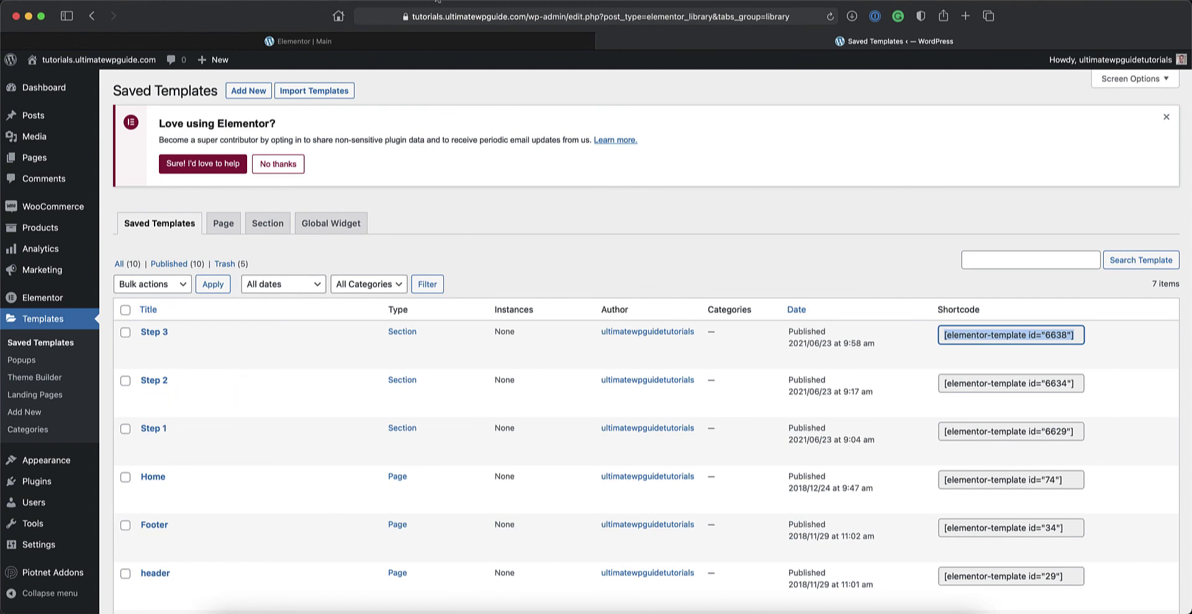
pyautogui.click(367, 41)
pyautogui.click(52, 392)
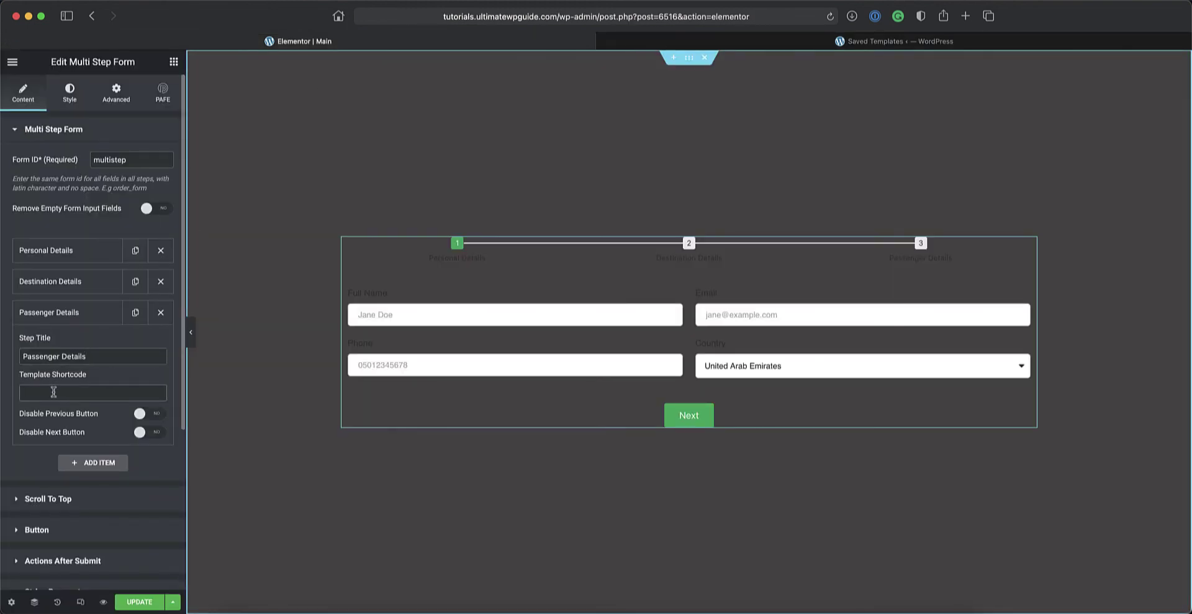
pyautogui.press('super+v')
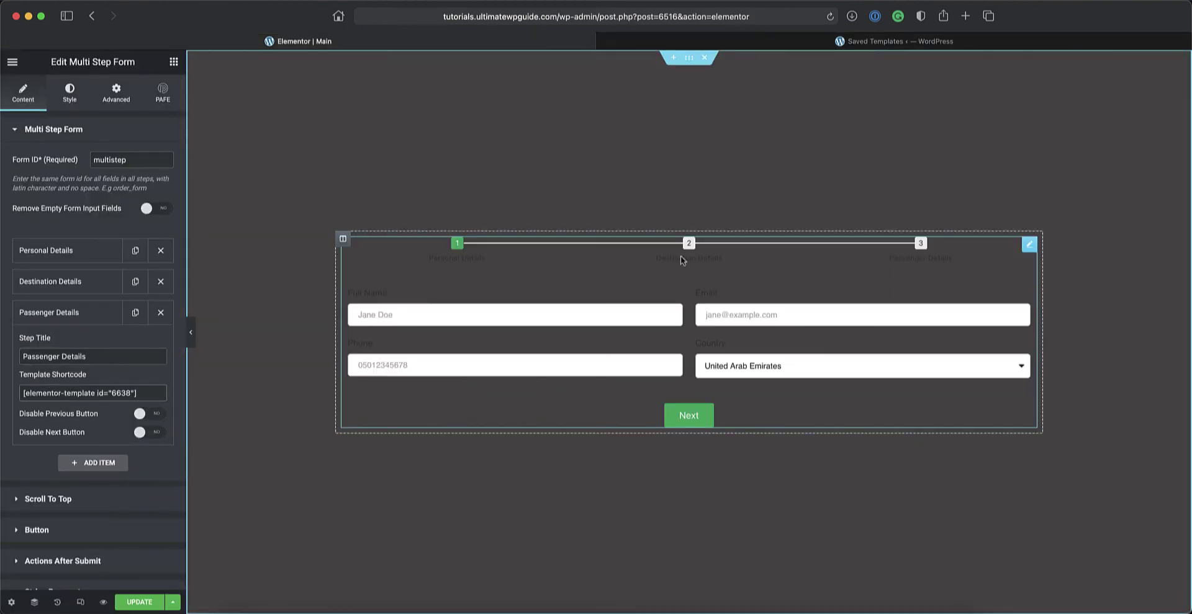
# - Save the form changes, then duplicate the form column and remove the extra copy
pyautogui.click(139, 602)
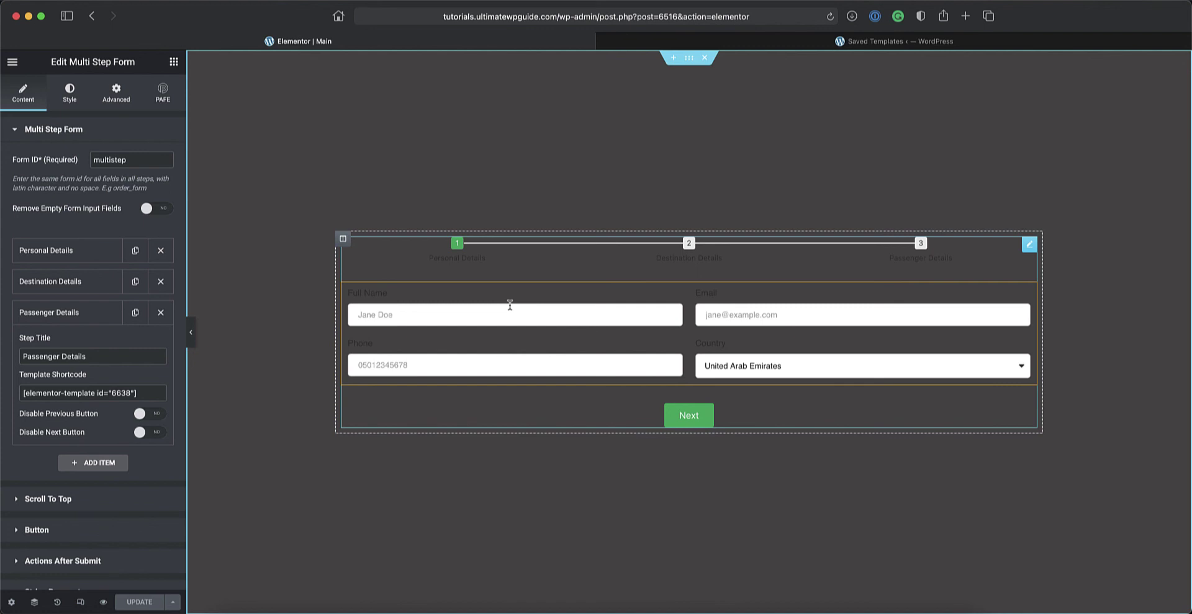
pyautogui.rightClick(343, 238)
pyautogui.click(372, 261)
pyautogui.rightClick(342, 238)
pyautogui.click(373, 260)
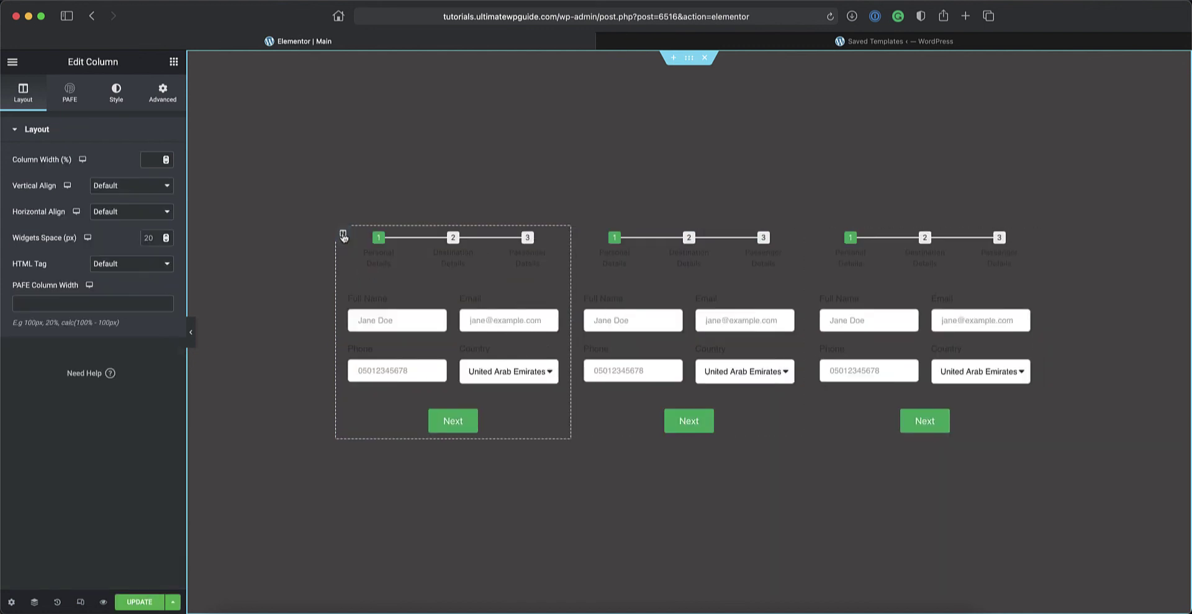
pyautogui.hotkey('ctrl', 'z')
pyautogui.hotkey('ctrl', 'z')
pyautogui.hotkey('ctrl', 'z')
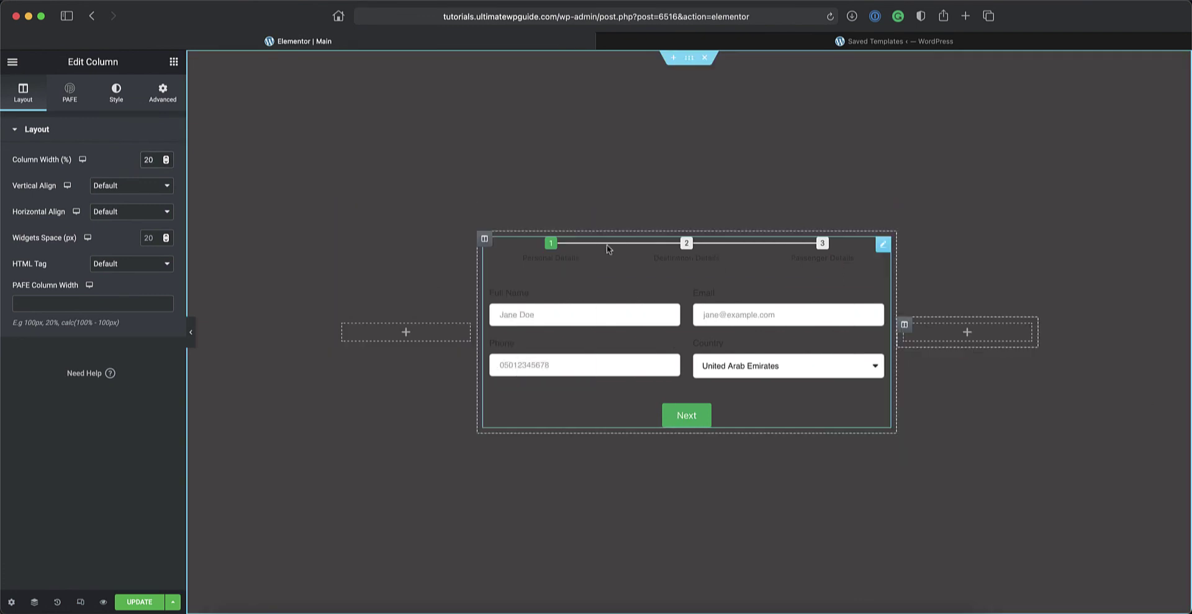
# - Give the form column a light grey background
pyautogui.click(118, 95)
pyautogui.click(132, 186)
pyautogui.click(162, 210)
pyautogui.click(28, 267)
# - Set the form column's padding to 15px
pyautogui.click(23, 93)
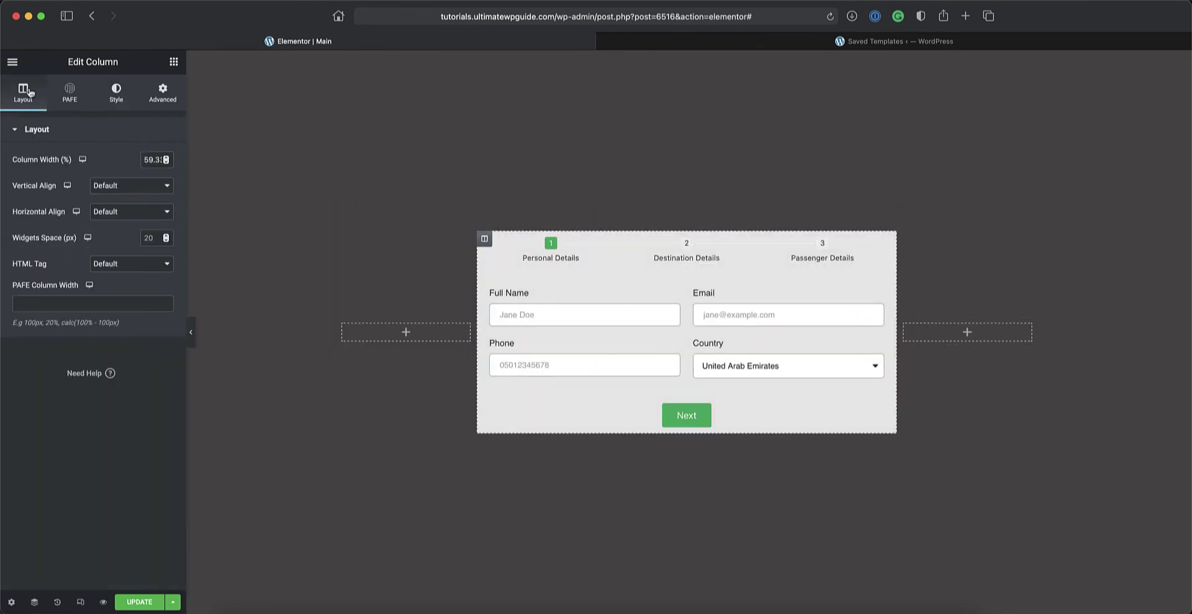
pyautogui.click(162, 93)
pyautogui.click(24, 222)
pyautogui.write('15')
# - Add a soft box shadow to the form column with sideways offset and adjusted colour
pyautogui.click(116, 93)
pyautogui.click(37, 577)
pyautogui.click(165, 416)
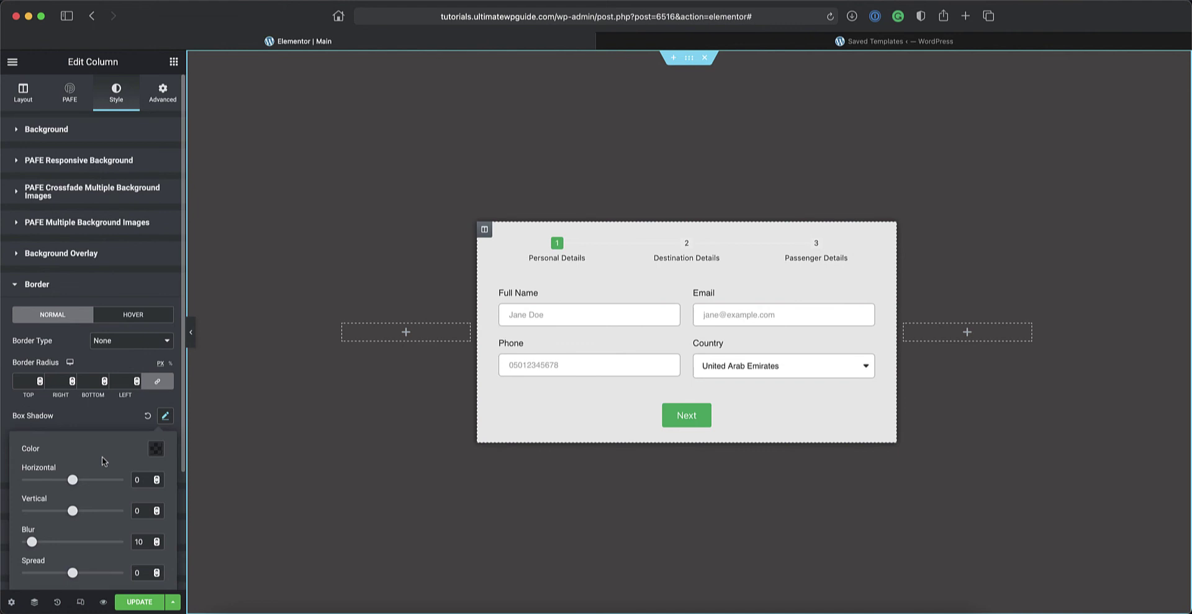
pyautogui.moveTo(73, 479); pyautogui.dragTo(78, 511)
pyautogui.click(155, 448)
pyautogui.click(556, 532)
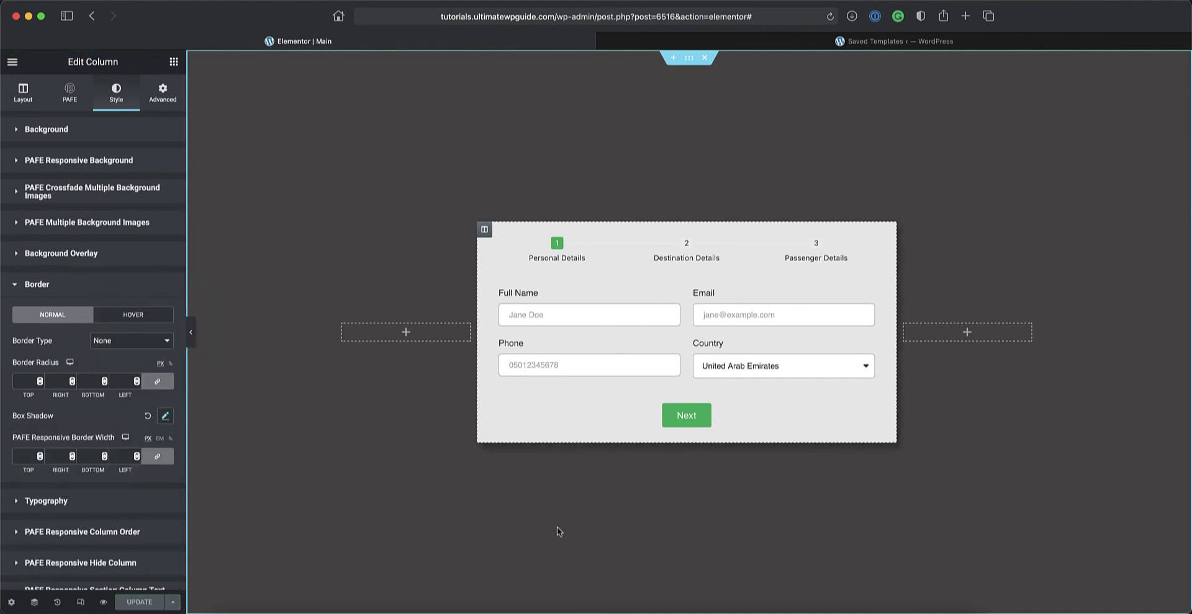
# - Preview the page and fill the Personal Details step with a name, e-mail and phone number
pyautogui.click(103, 602)
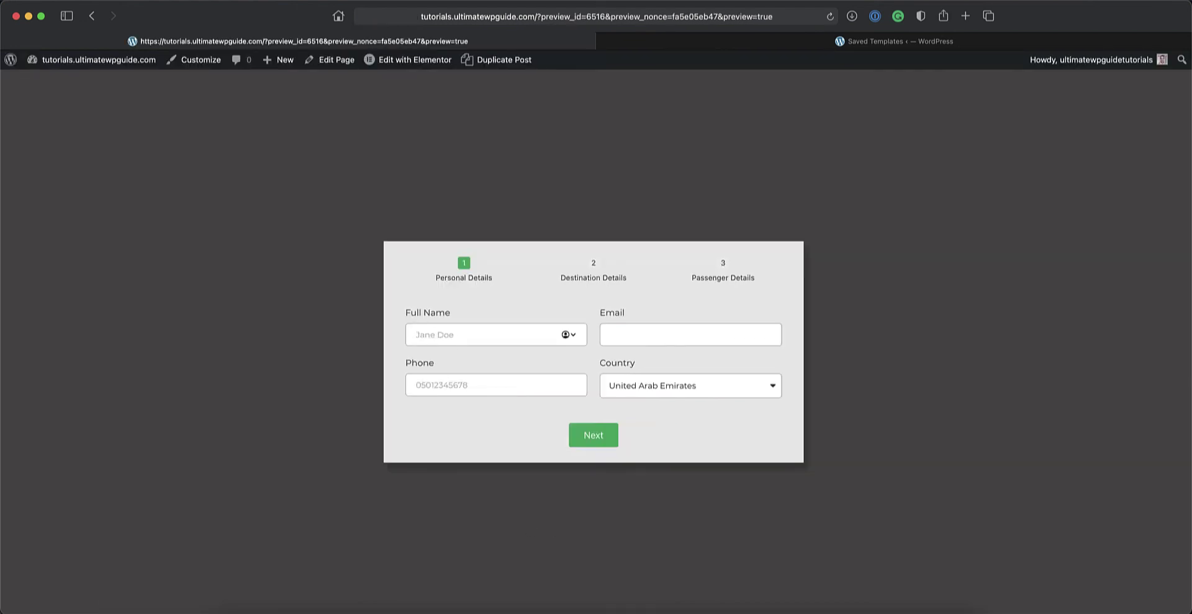
pyautogui.write('Jane Doe')
pyautogui.click(654, 340)
pyautogui.write('jane@ex')
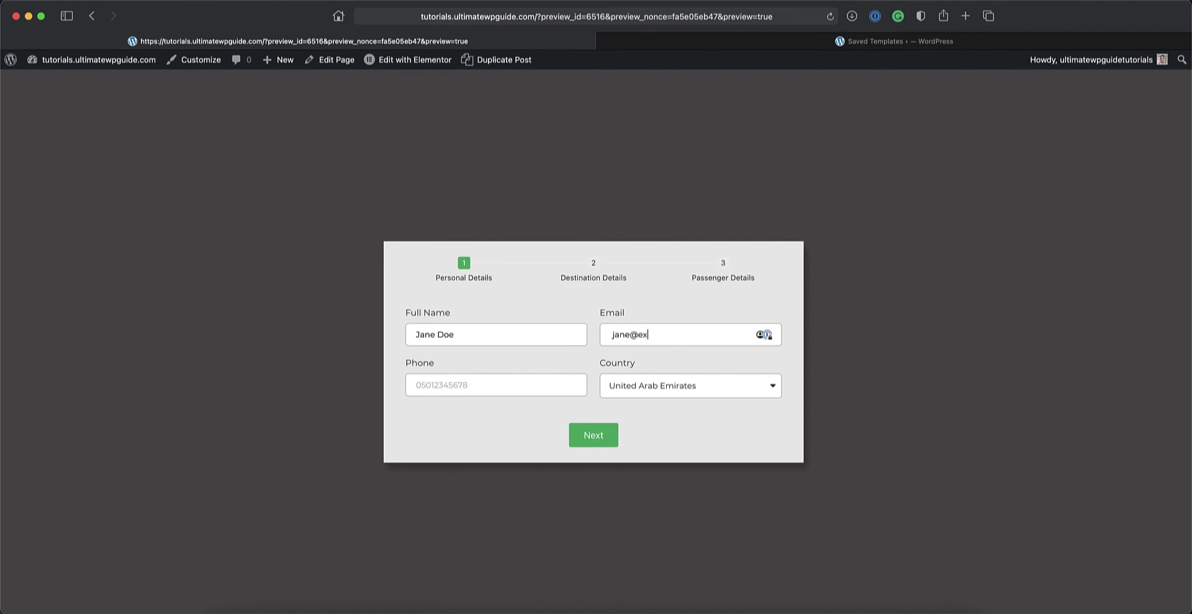
pyautogui.write('ample.com')
pyautogui.click(477, 389)
pyautogui.write('0501234567')
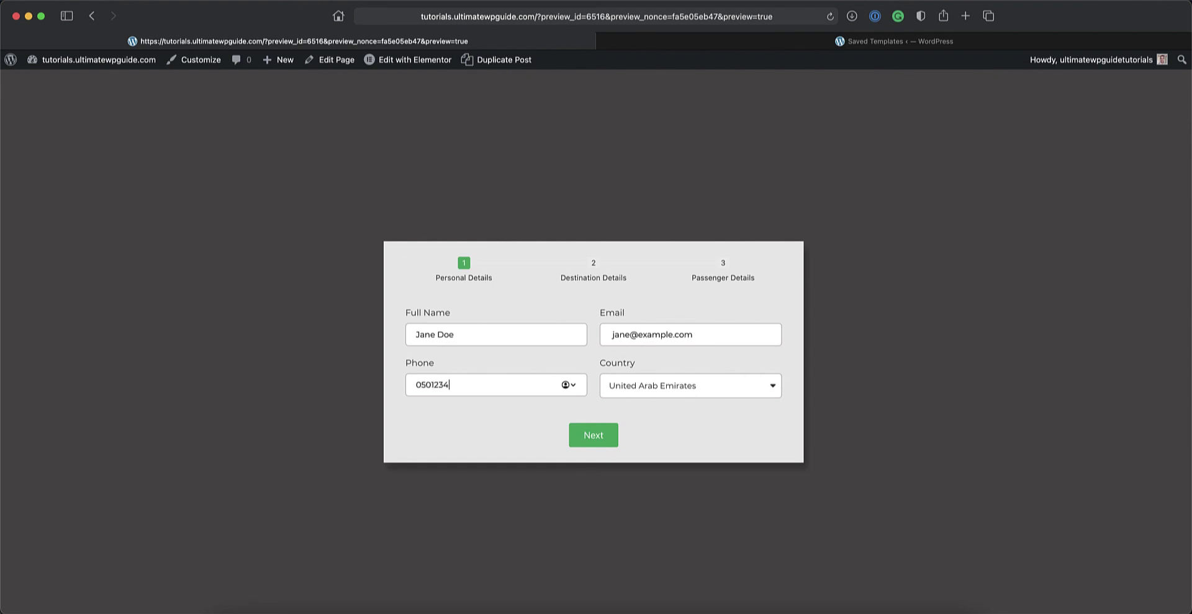
pyautogui.click(594, 439)
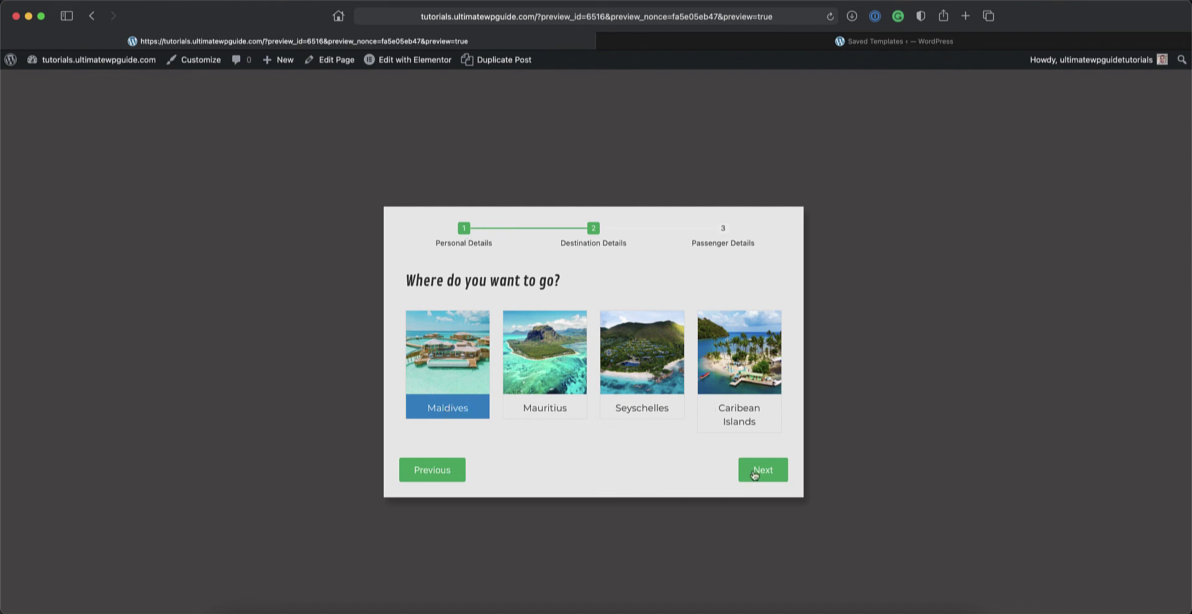
# - Pass Destination Details, enter 3 children, their ages and special requirements, and submit the booking
pyautogui.click(762, 471)
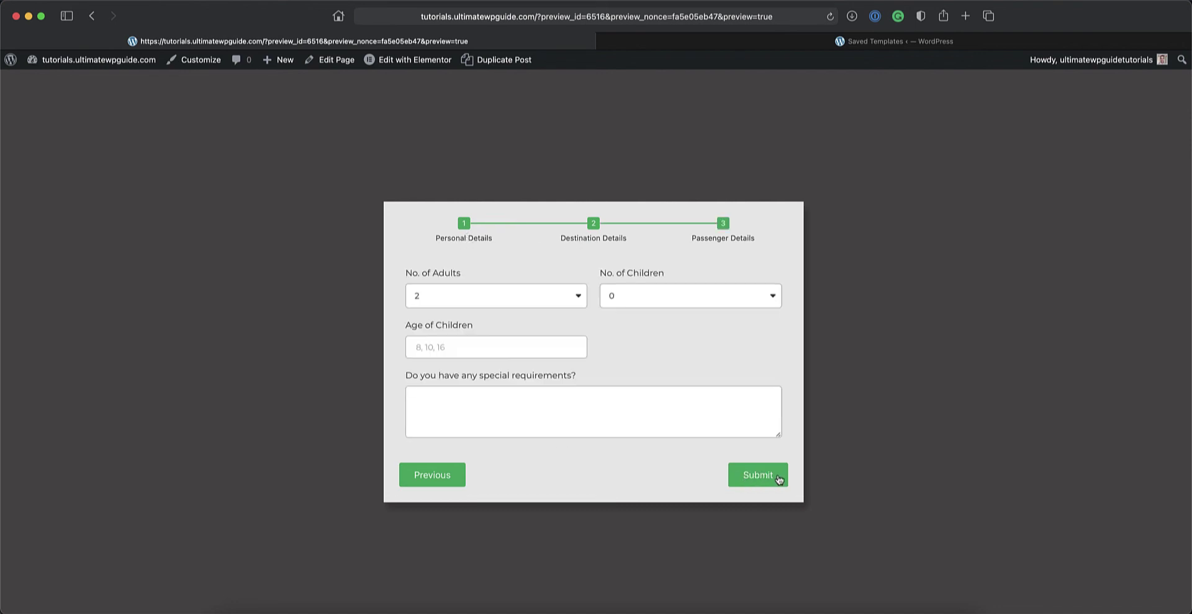
pyautogui.click(613, 301)
pyautogui.click(615, 333)
pyautogui.click(444, 347)
pyautogui.write('8, 10 20')
pyautogui.click(455, 399)
pyautogui.write('N/A')
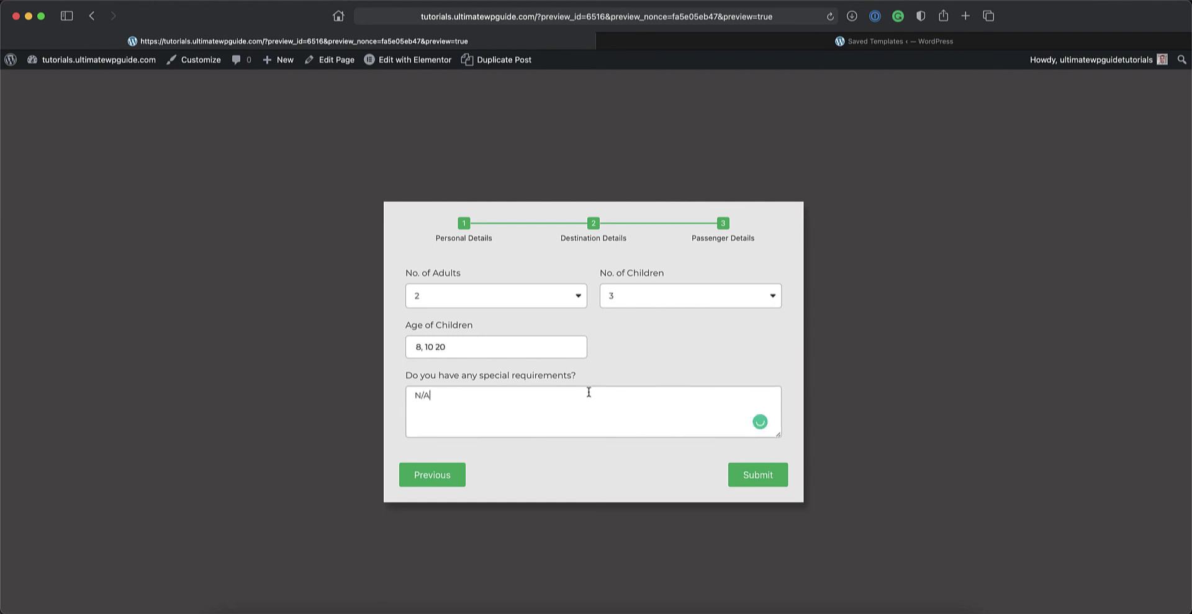
pyautogui.click(757, 476)
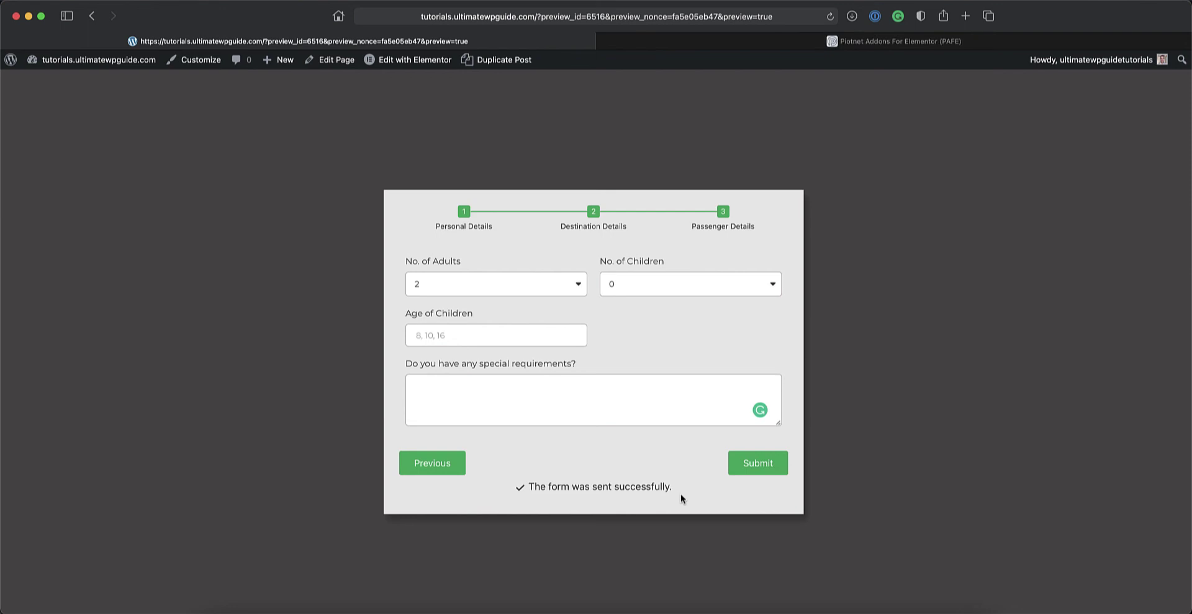
pyautogui.click(776, 41)
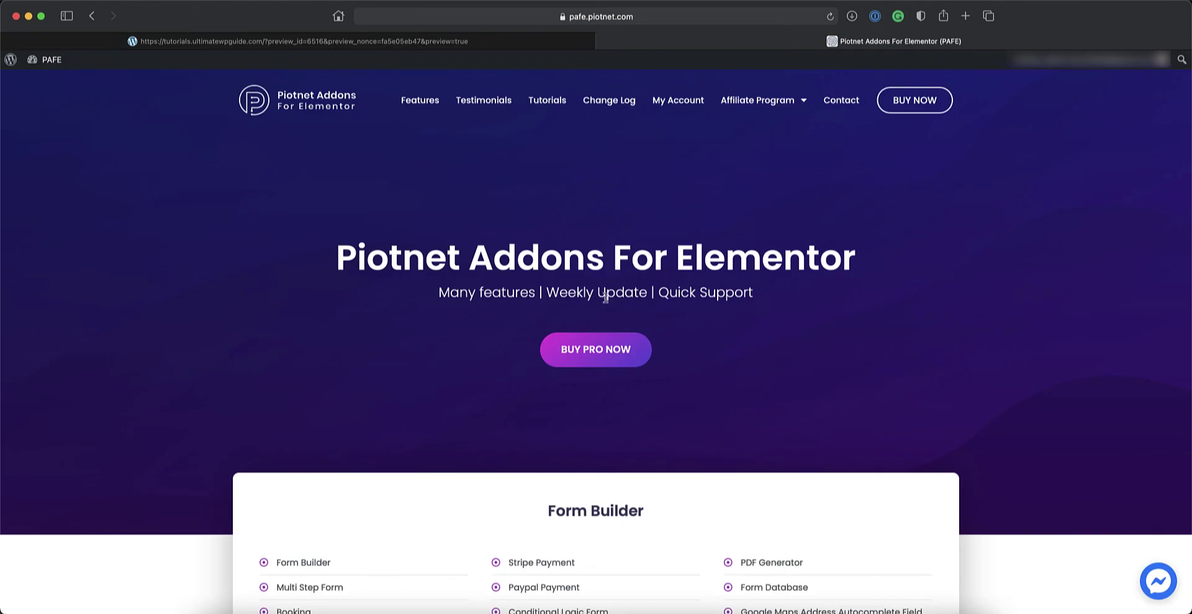
pyautogui.scroll(-1, 607, 297)
pyautogui.scroll(-3, 608, 297)
pyautogui.scroll(-2, 553, 333)
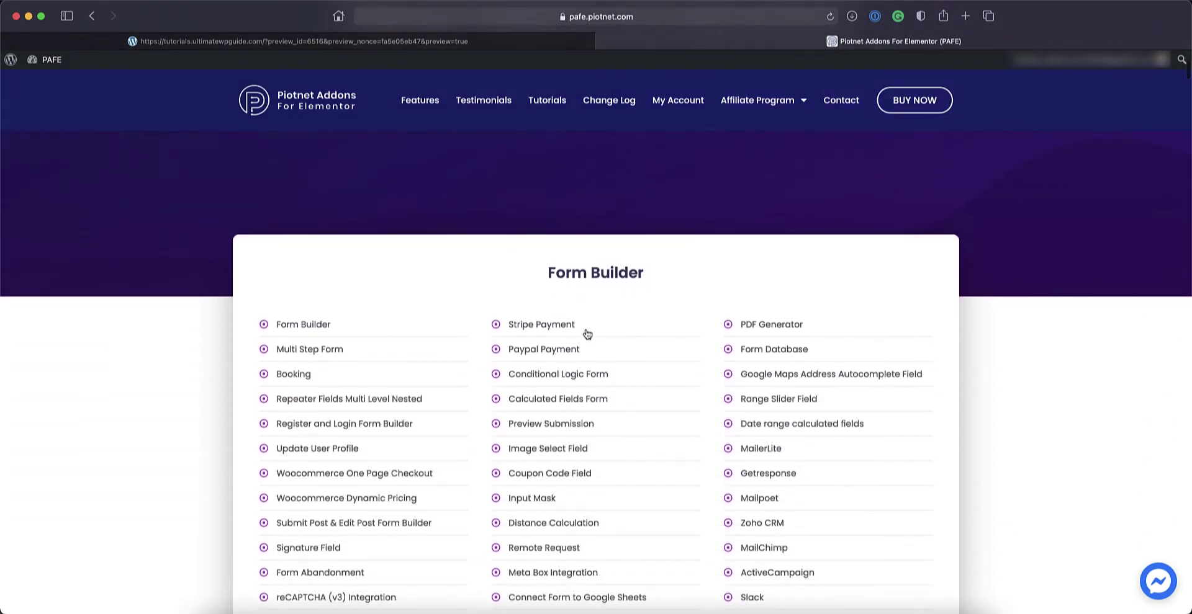
pyautogui.scroll(-3, 596, 300)
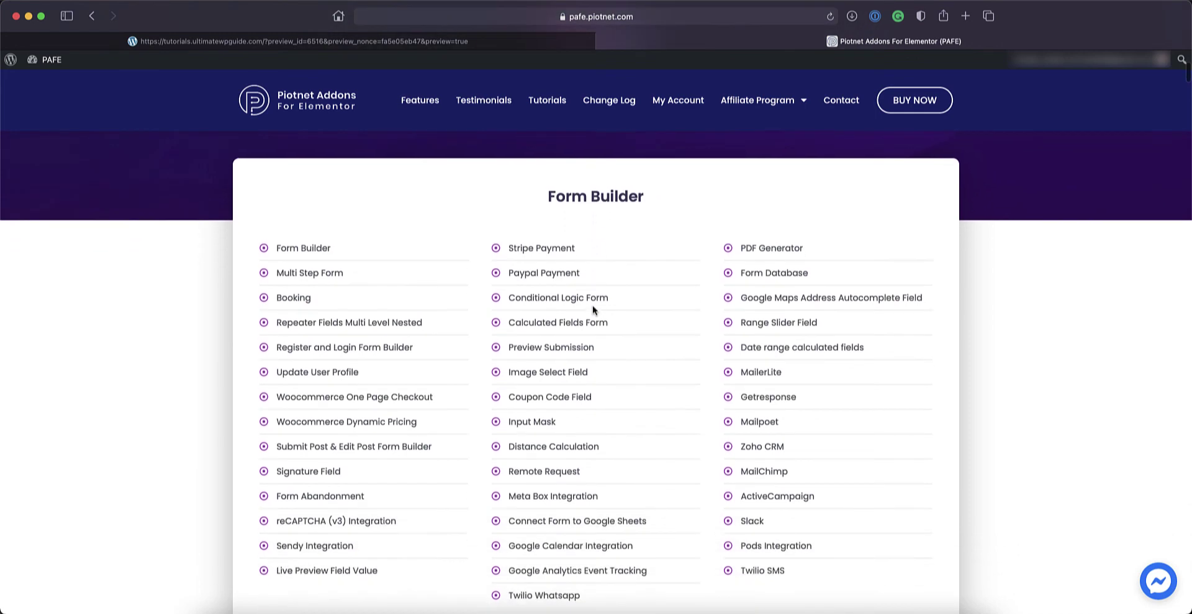
pyautogui.scroll(-2, 630, 359)
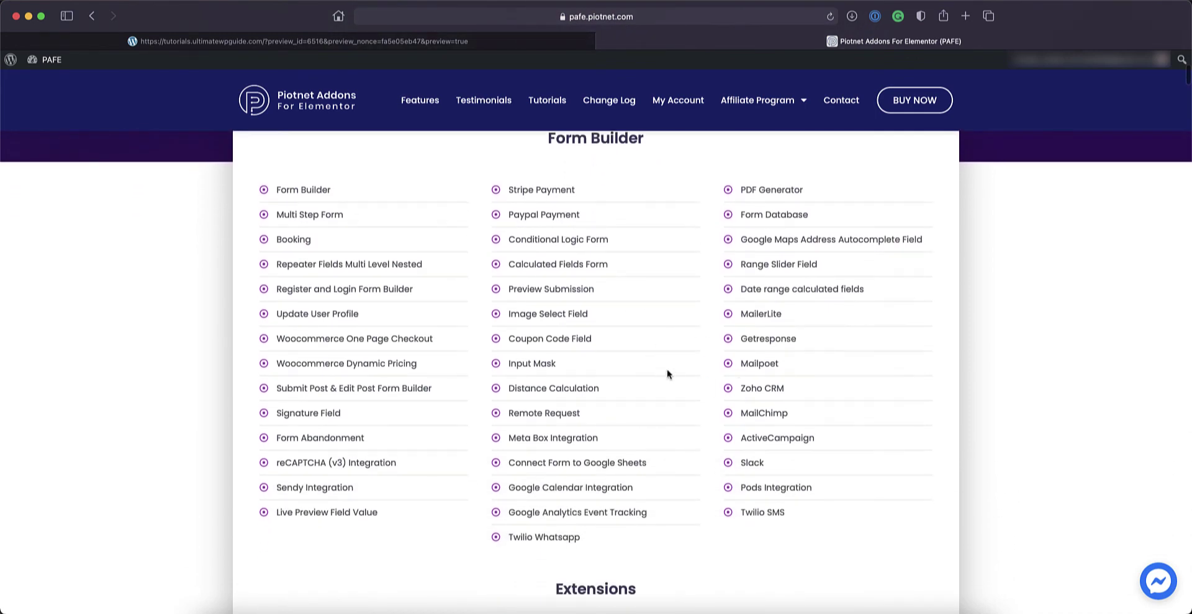
pyautogui.scroll(2, 647, 362)
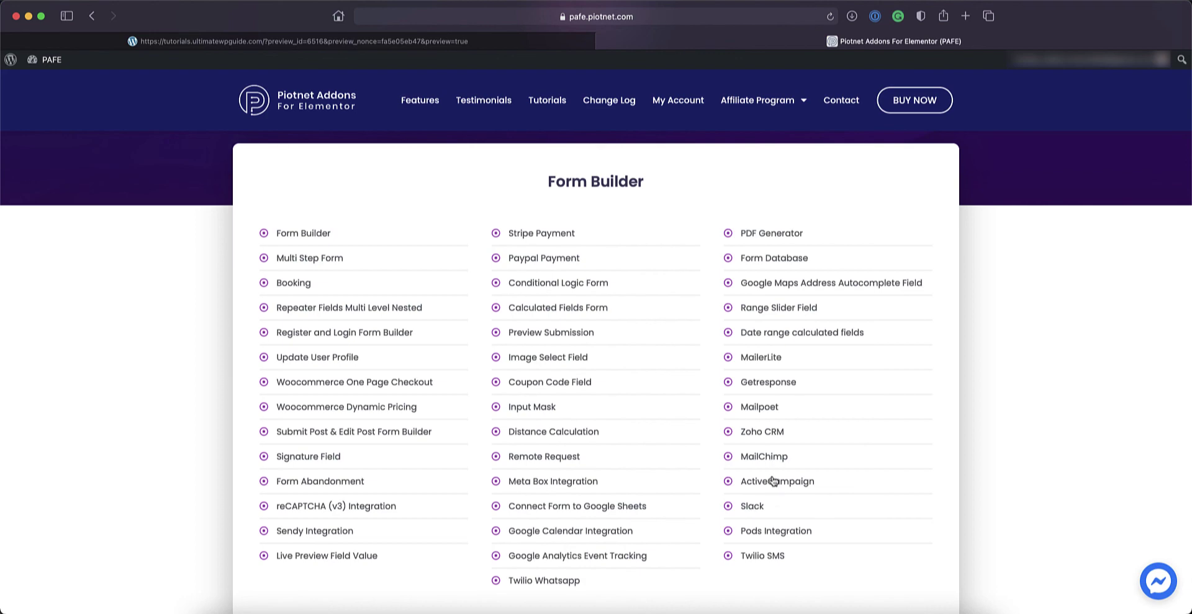
pyautogui.scroll(-3, 694, 489)
pyautogui.scroll(-5, 694, 490)
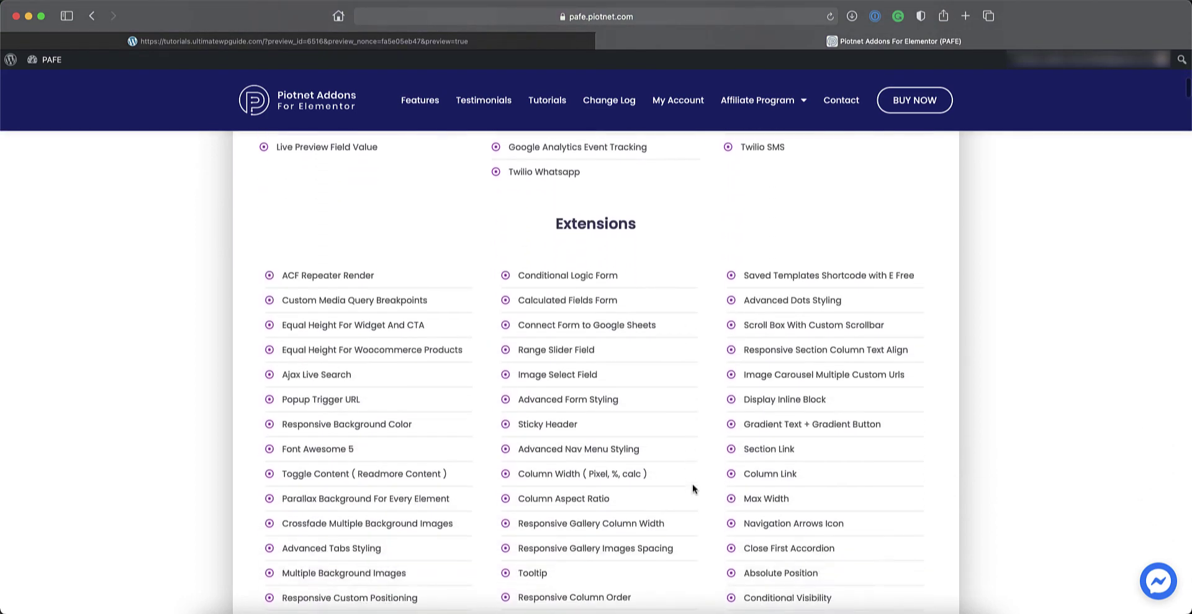
pyautogui.scroll(-2, 478, 386)
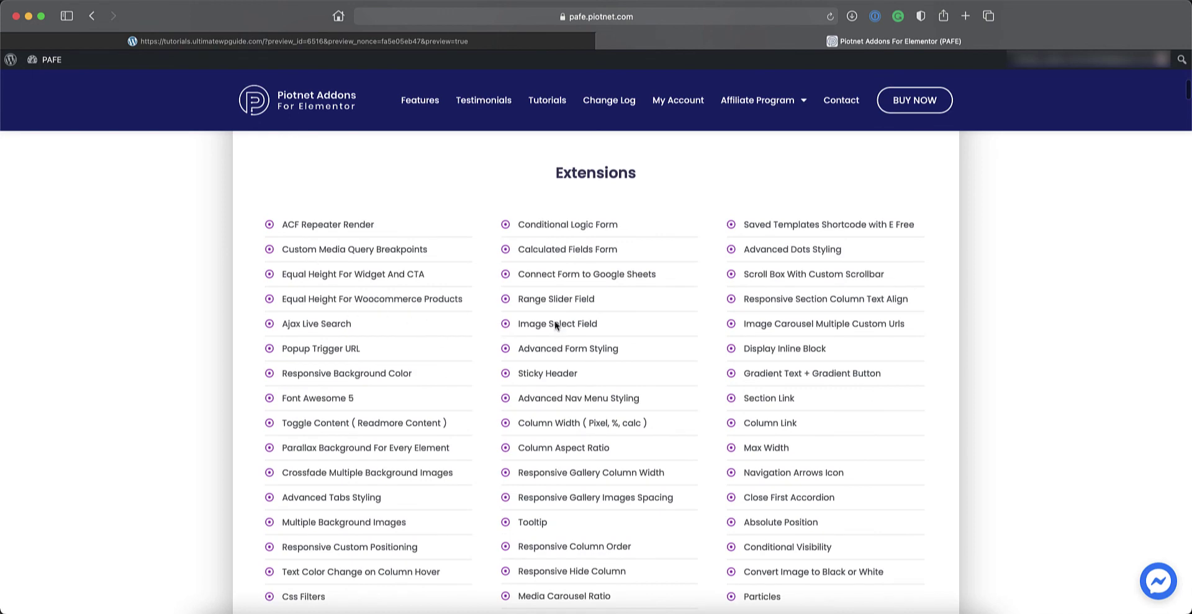
pyautogui.scroll(-2, 906, 429)
pyautogui.scroll(1, 906, 429)
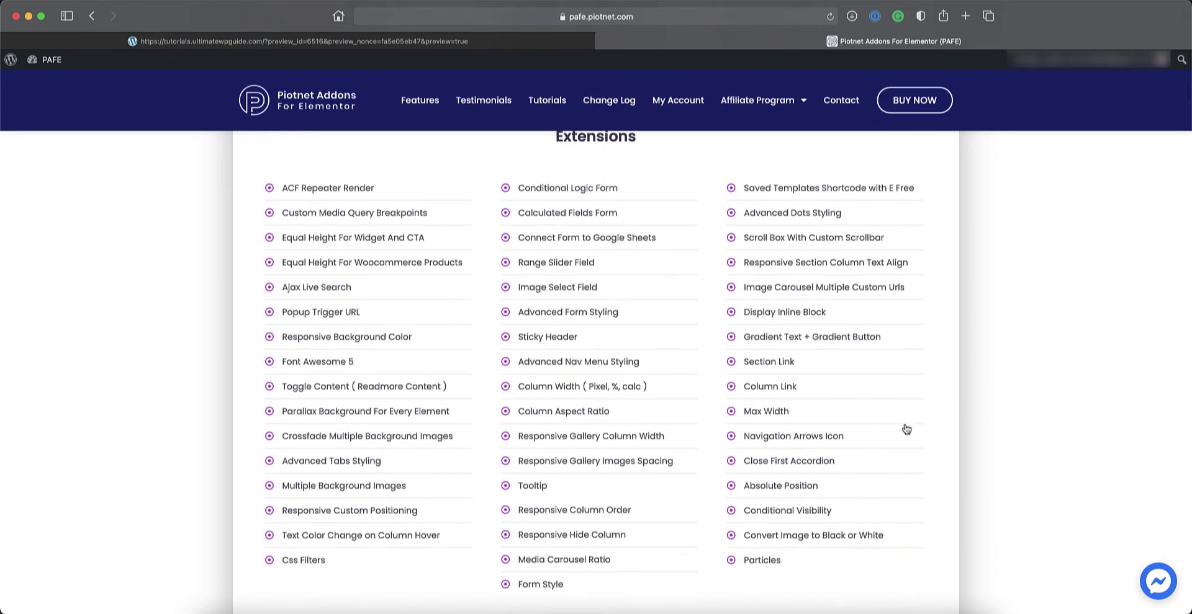
pyautogui.scroll(-10, 905, 428)
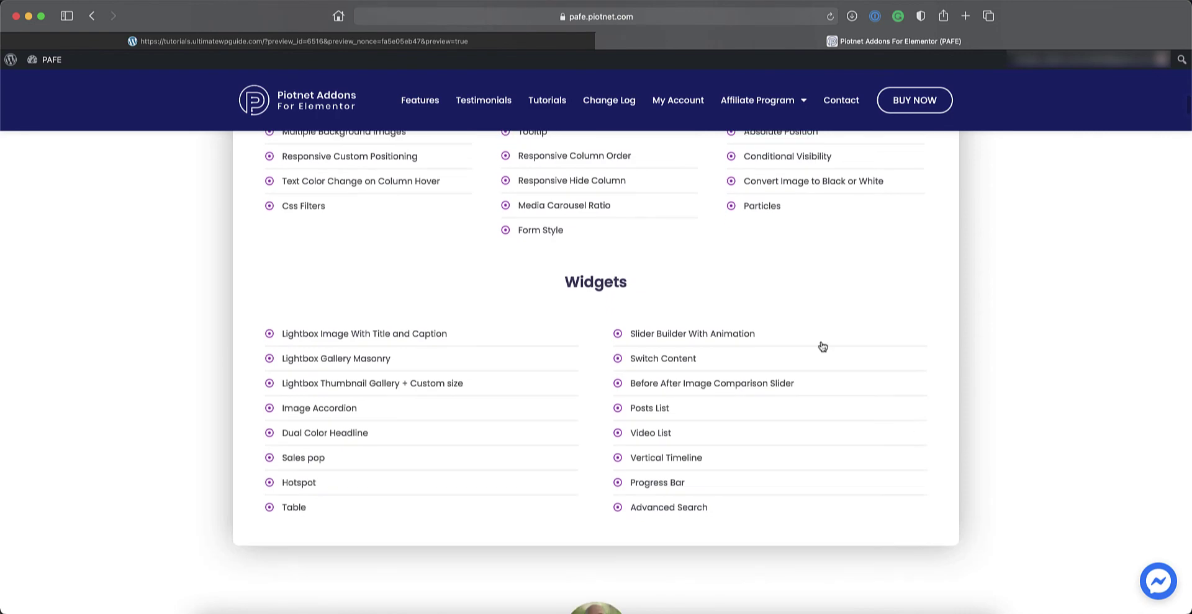
pyautogui.scroll(15, 592, 333)
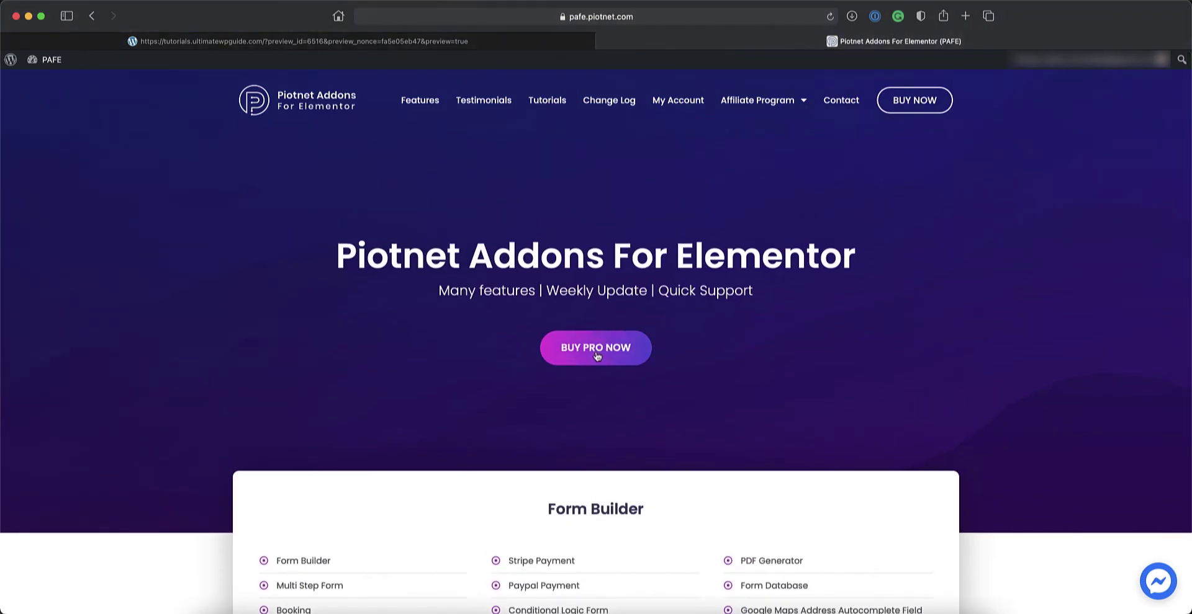
# - Jump to the Piotnet Addons pricing section showing the Personal, Unlimited and Lifetime plans
pyautogui.click(595, 351)
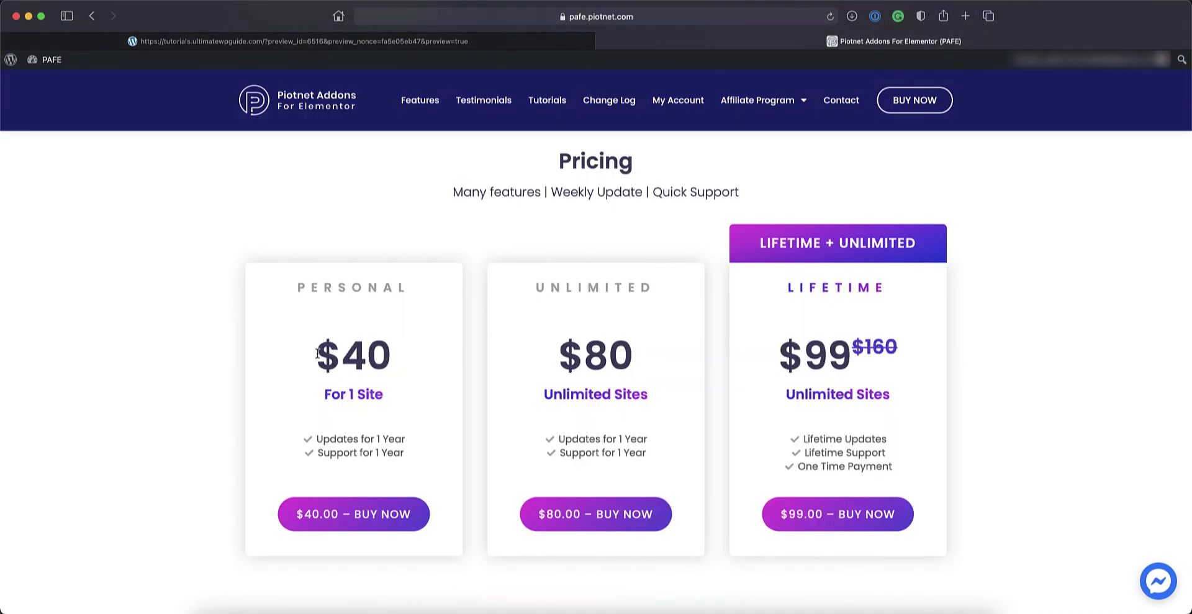